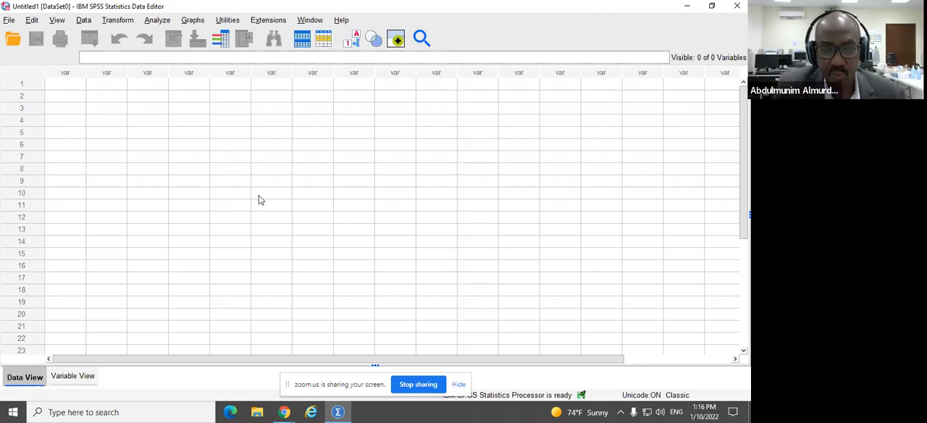
Step: Enter 444 in row 2 of the first data column
click(64, 97)
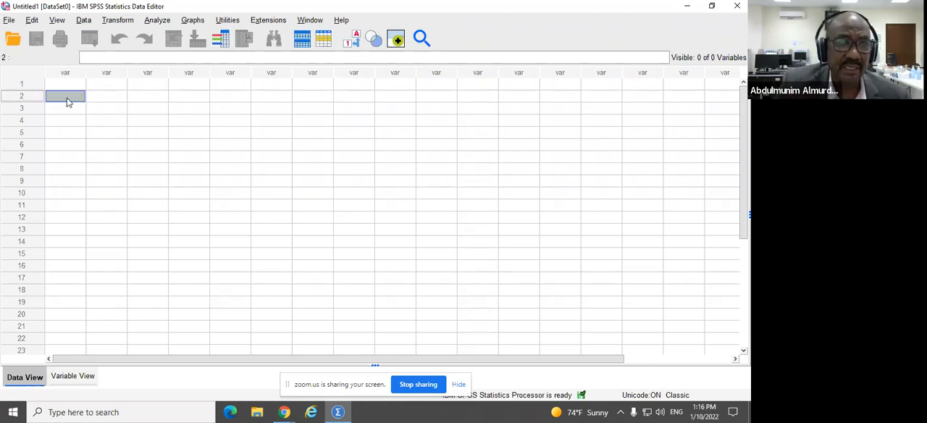
text(444)
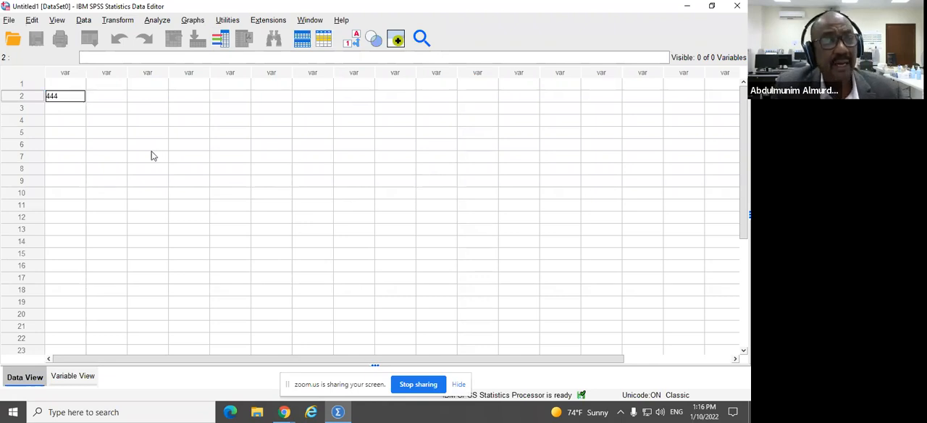
click(110, 114)
text(tttt)
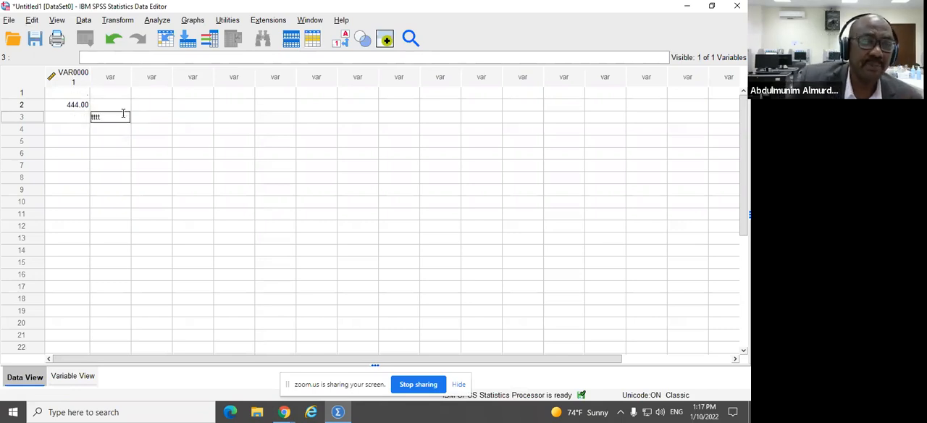
key(BackSpace)
key(BackSpace)
key(BackSpace)
key(BackSpace)
Step: Clear the value from row 2 of the first variable
click(84, 105)
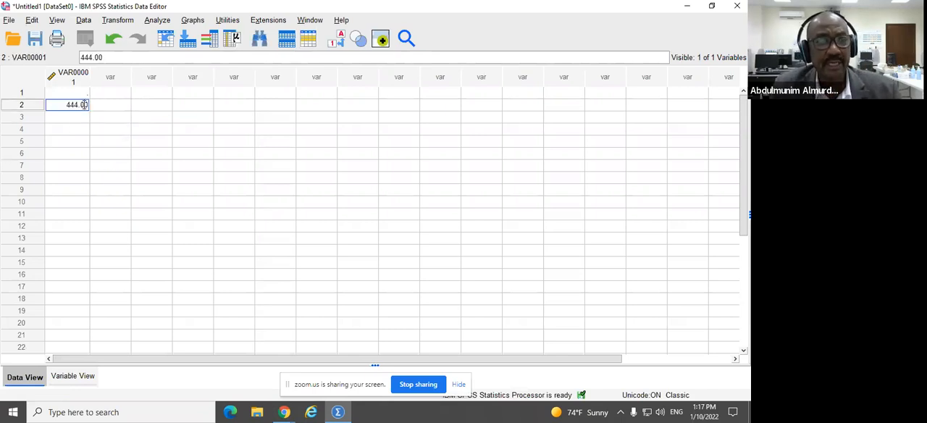
double_click(84, 105)
key(BackSpace)
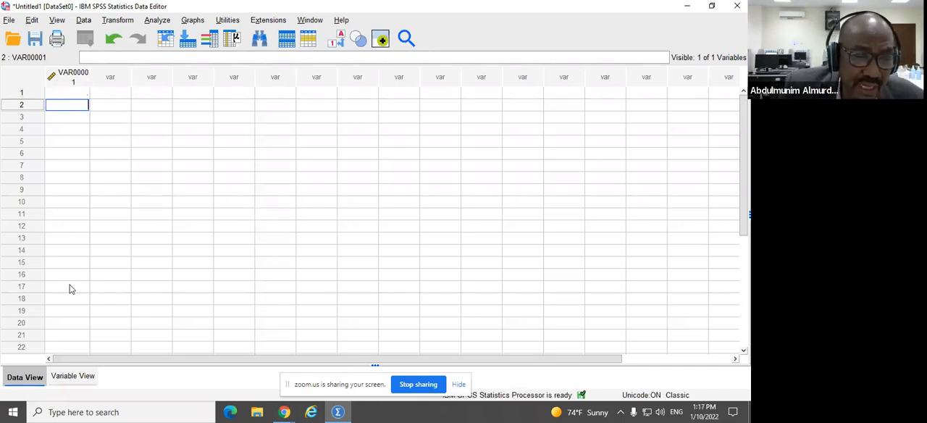
Step: Compare the layouts of Variable View and Data View
click(72, 376)
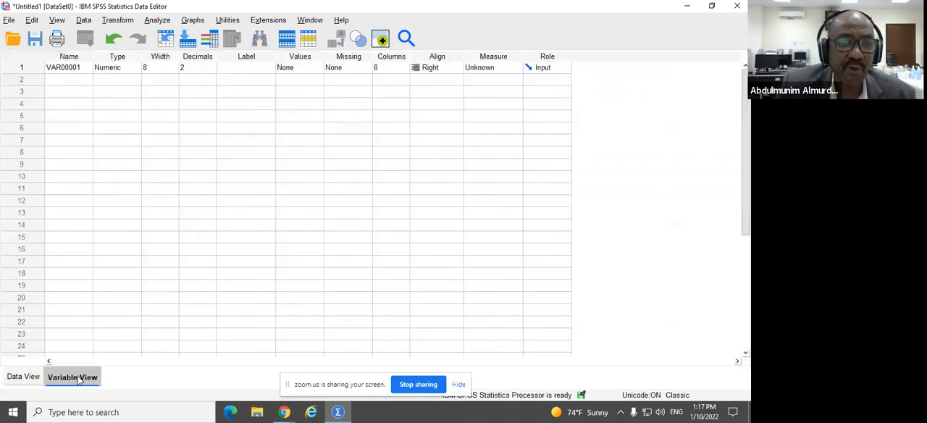
click(23, 376)
click(80, 380)
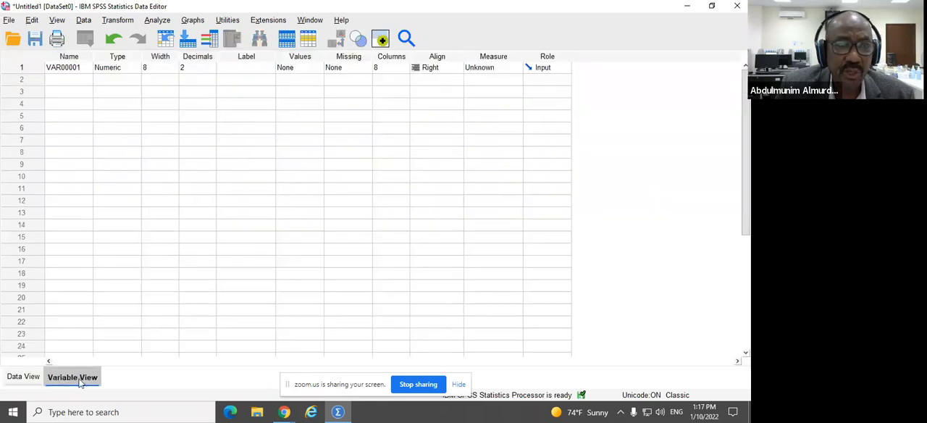
click(16, 378)
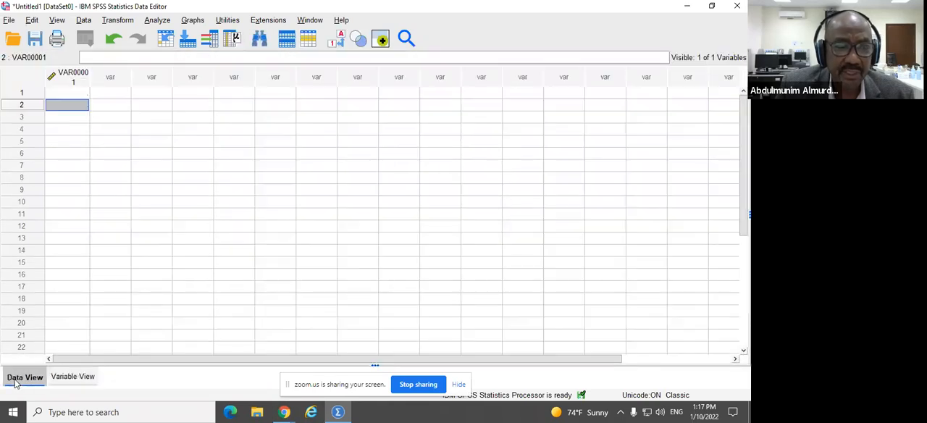
click(70, 378)
click(29, 378)
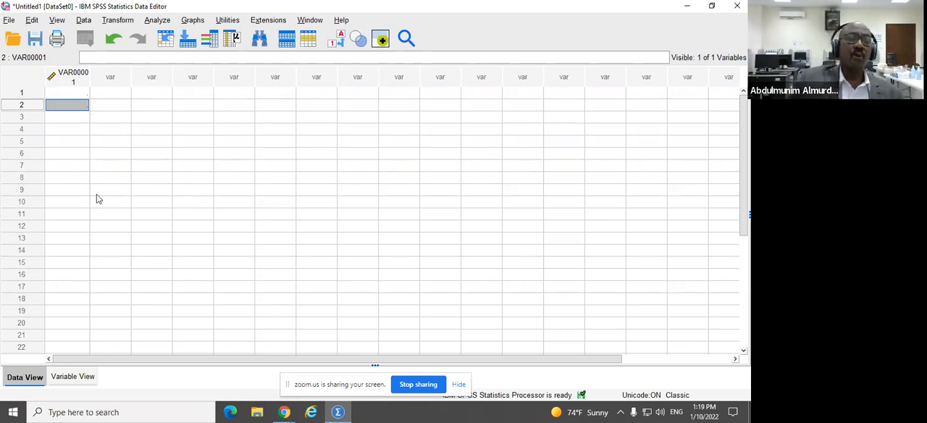
Step: Rename the first variable to ID in Variable View and open its variable type settings
click(82, 378)
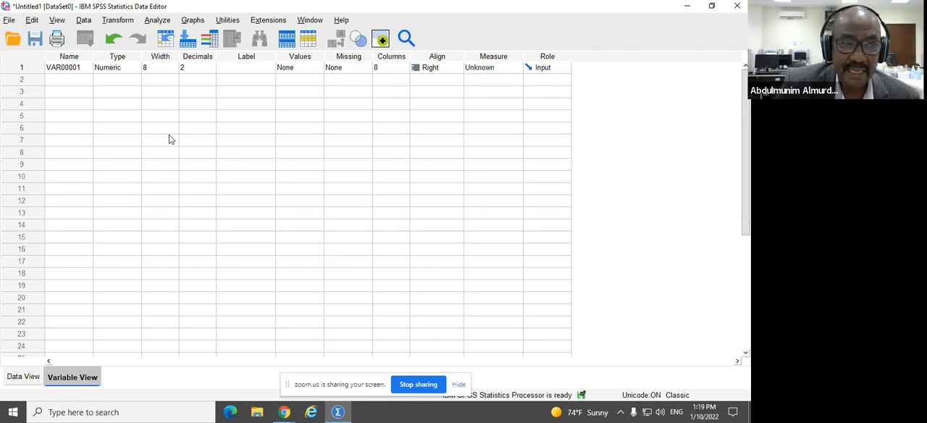
click(77, 66)
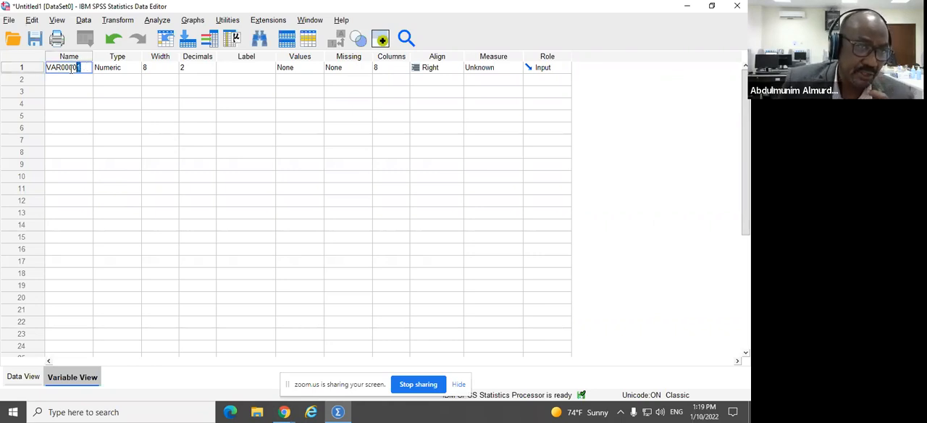
drag(89, 67, 34, 81)
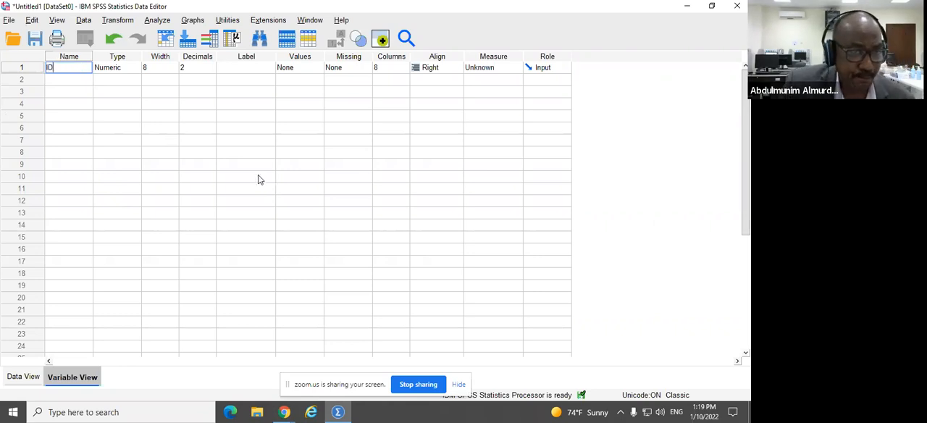
click(106, 73)
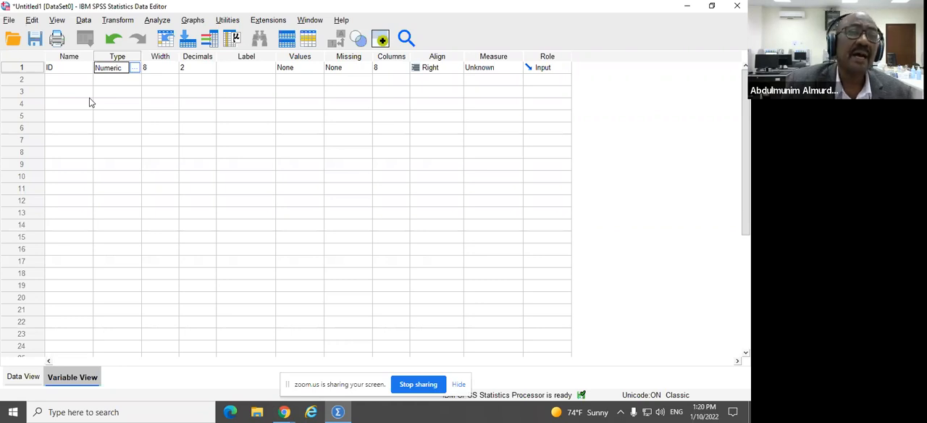
click(134, 68)
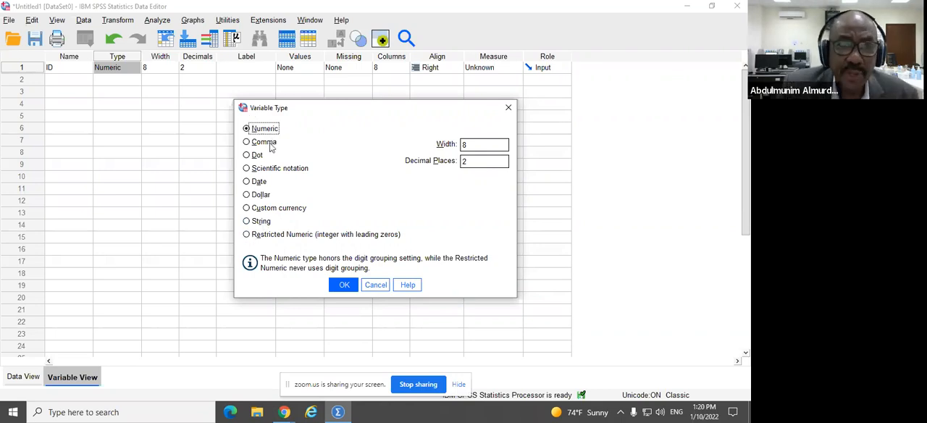
Step: Compare the settings offered for the String and Numeric variable types, keeping Numeric selected
click(255, 223)
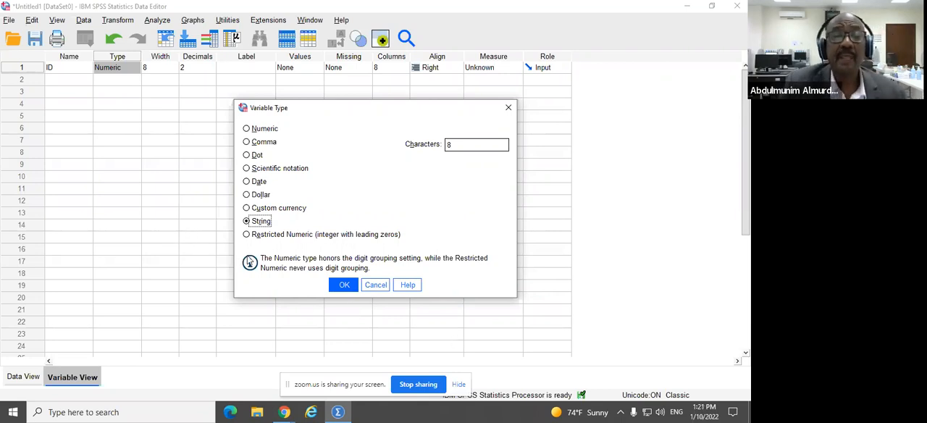
click(247, 129)
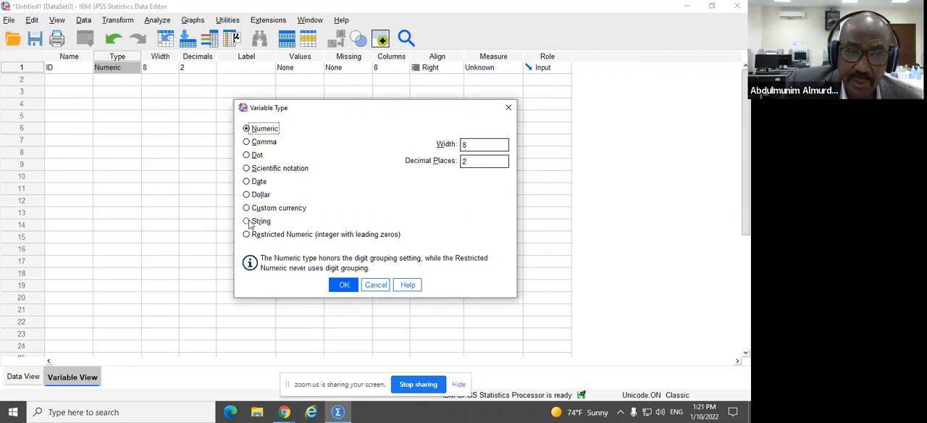
click(247, 221)
click(247, 129)
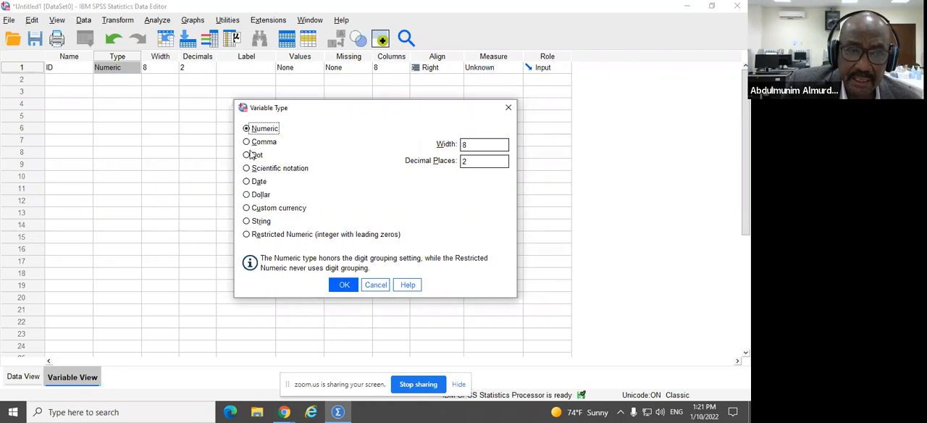
click(246, 222)
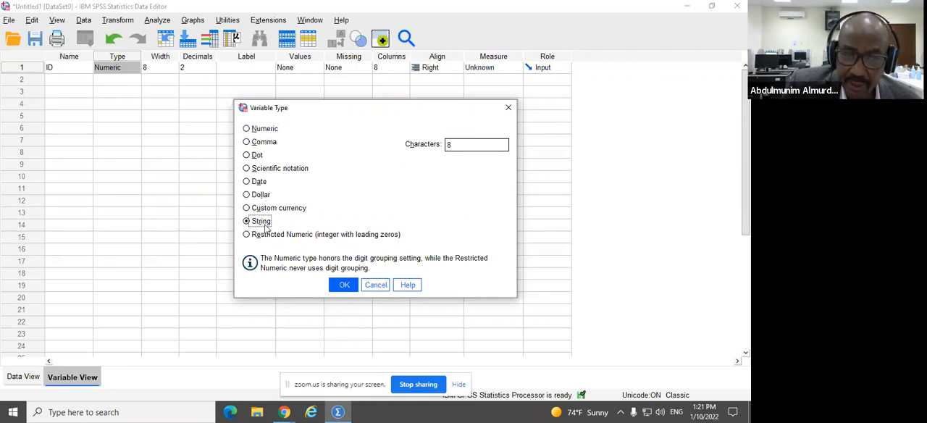
click(247, 129)
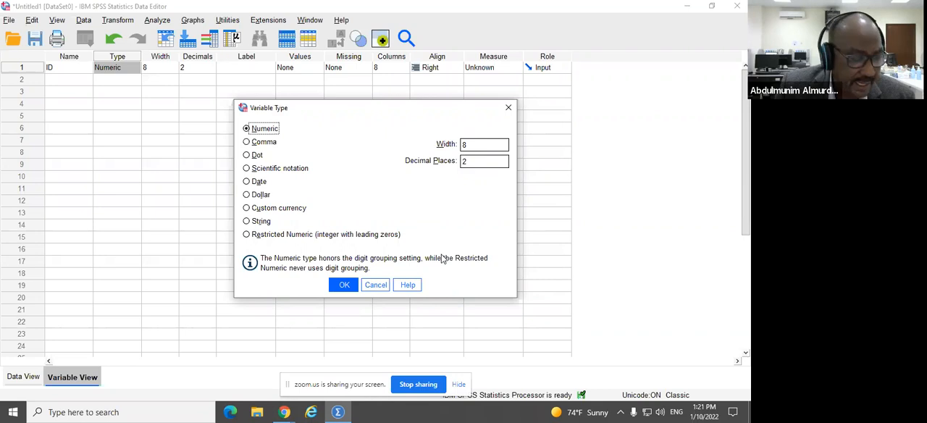
Step: Set the numeric ID variable's width to 12 and its decimal places to 0
double_click(485, 147)
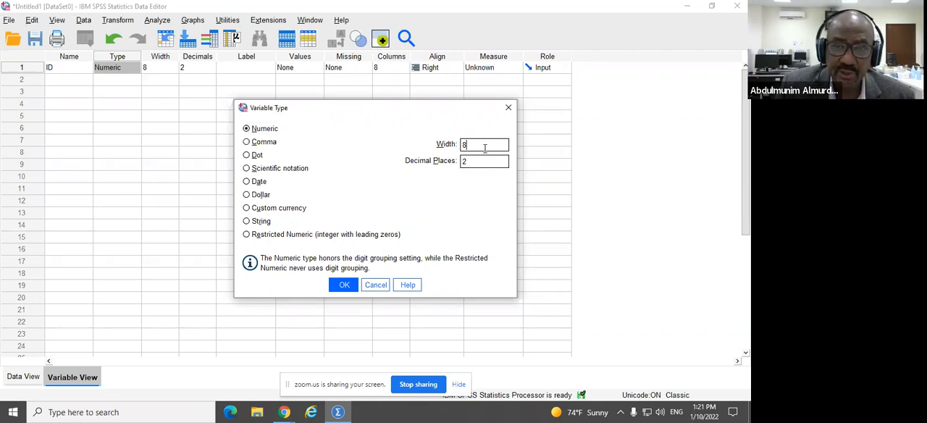
text(12)
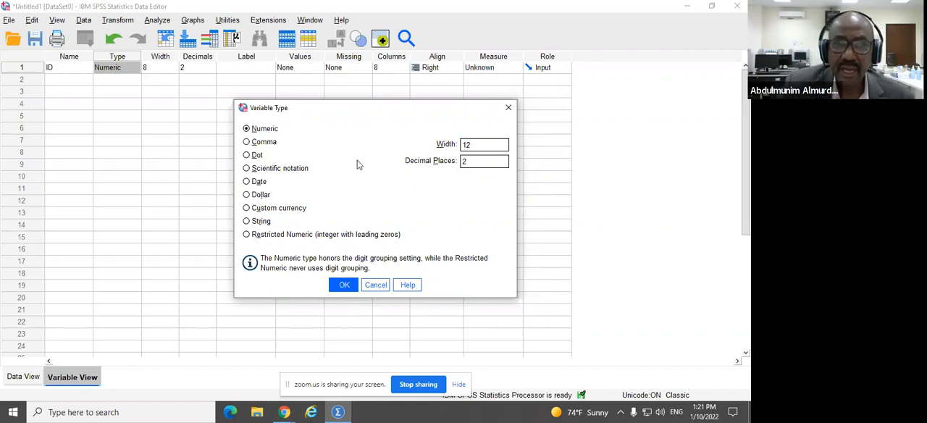
double_click(464, 161)
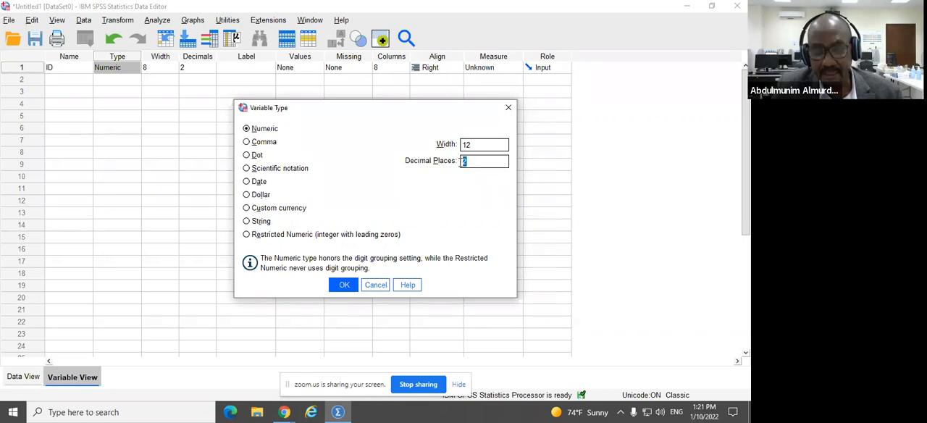
text(0)
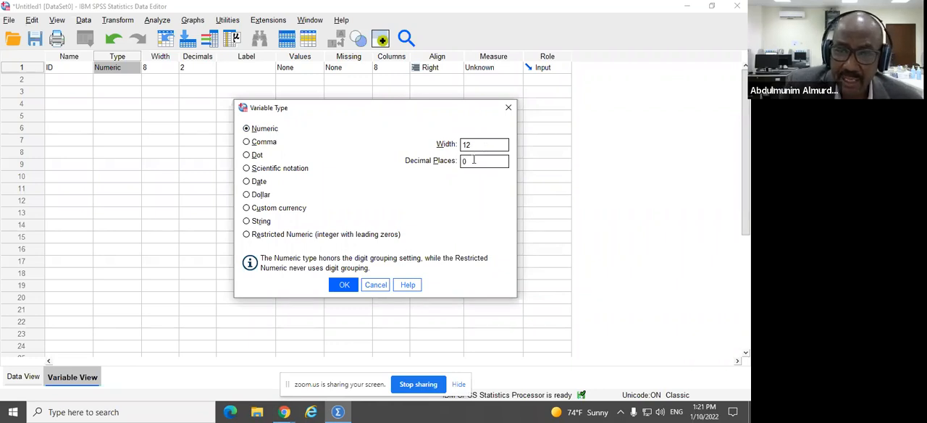
click(344, 285)
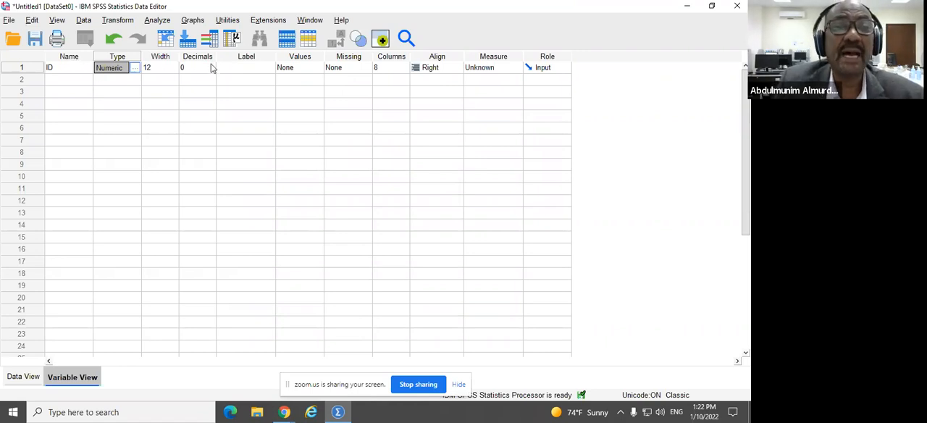
Step: Label the ID variable "Identification Document"
click(249, 68)
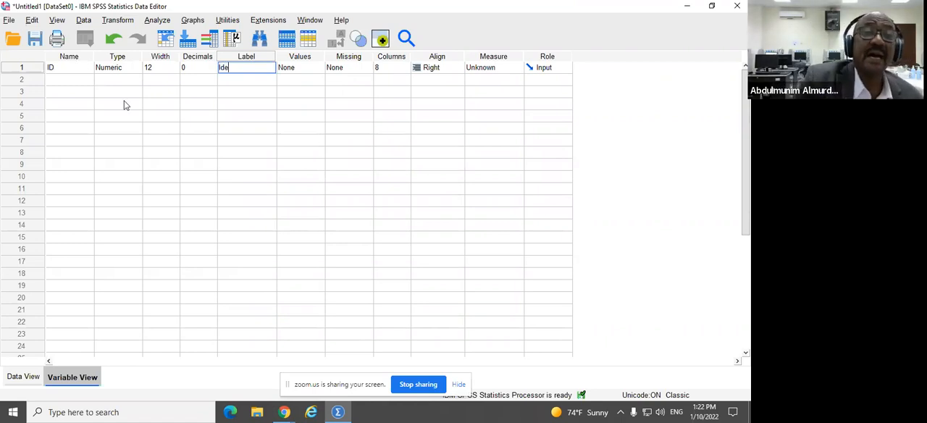
text(ification)
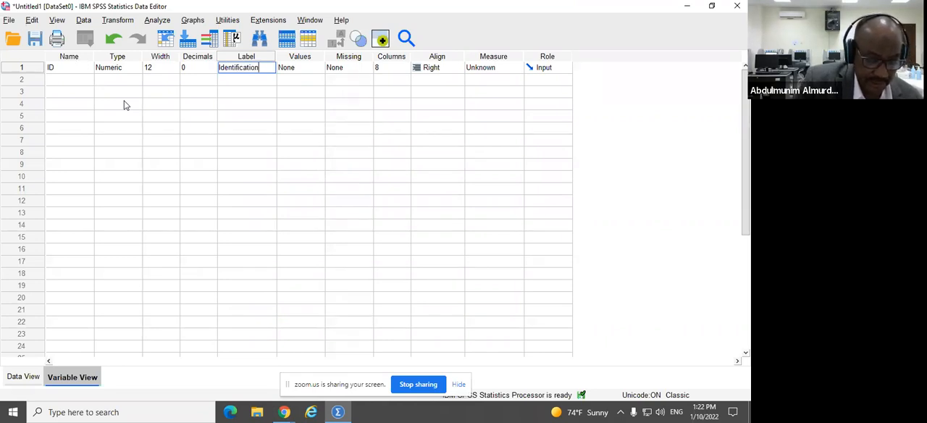
text( Doc)
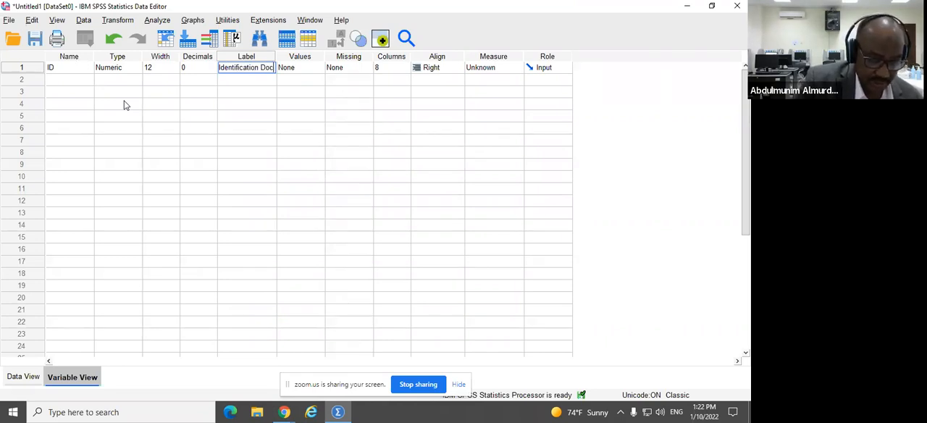
text(u)
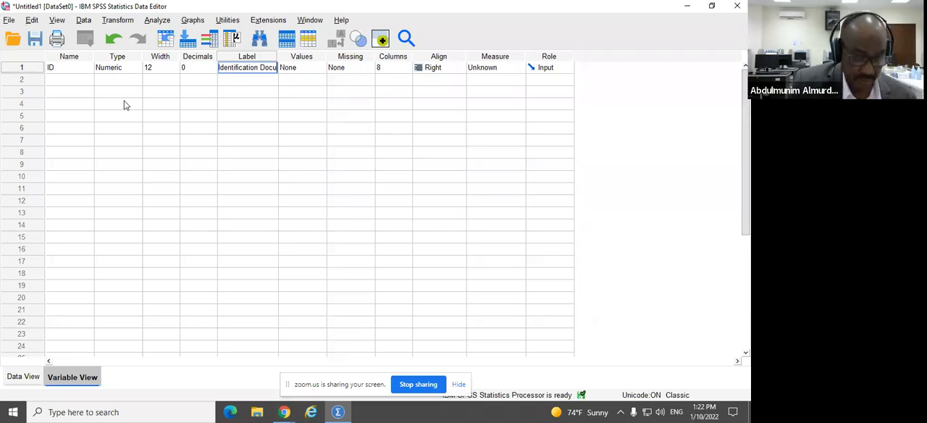
text(ment)
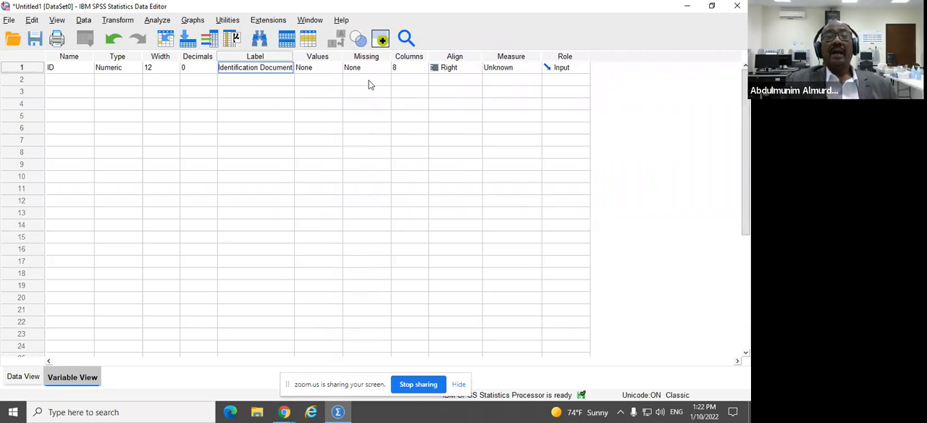
Step: View the ID variable's value label settings without defining any labels
click(325, 68)
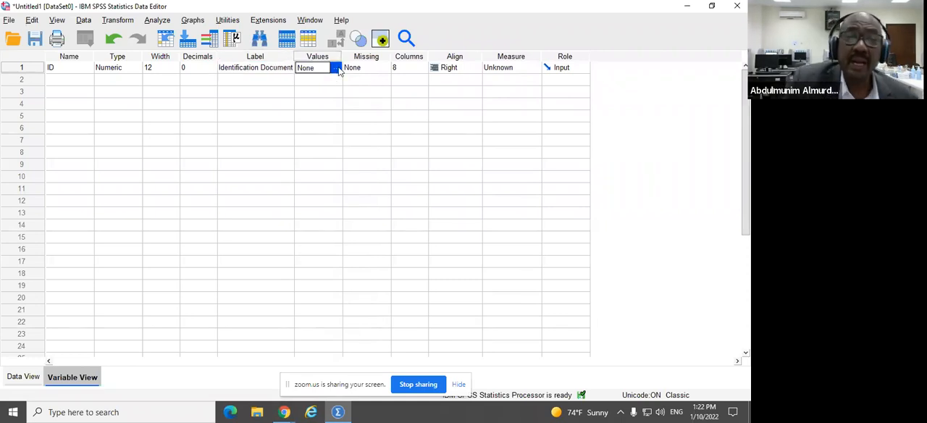
click(335, 68)
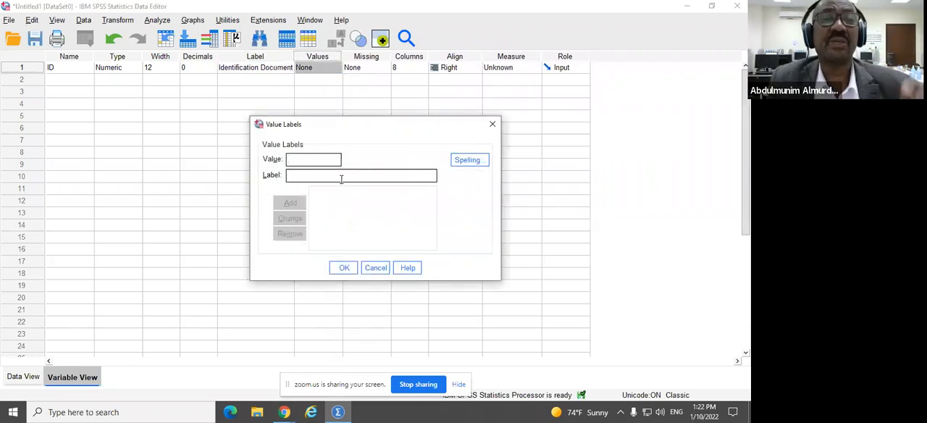
click(374, 268)
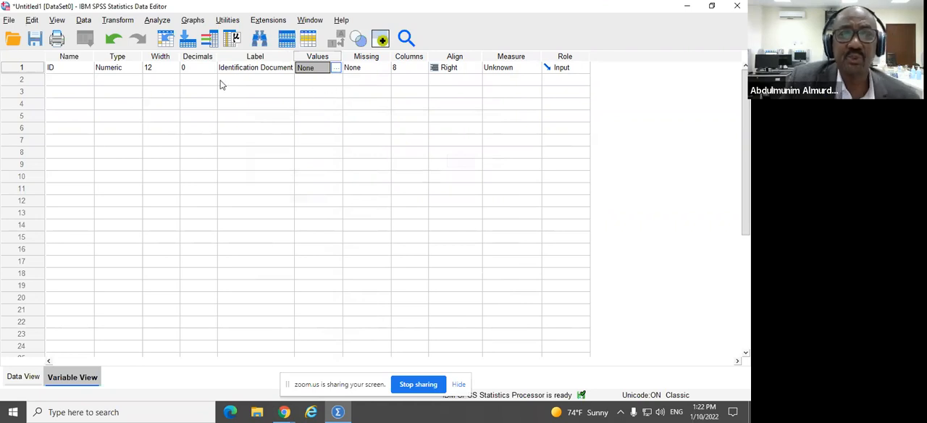
Step: Add a numeric variable named Age in the second row, with width 3 and 0 decimals
click(85, 82)
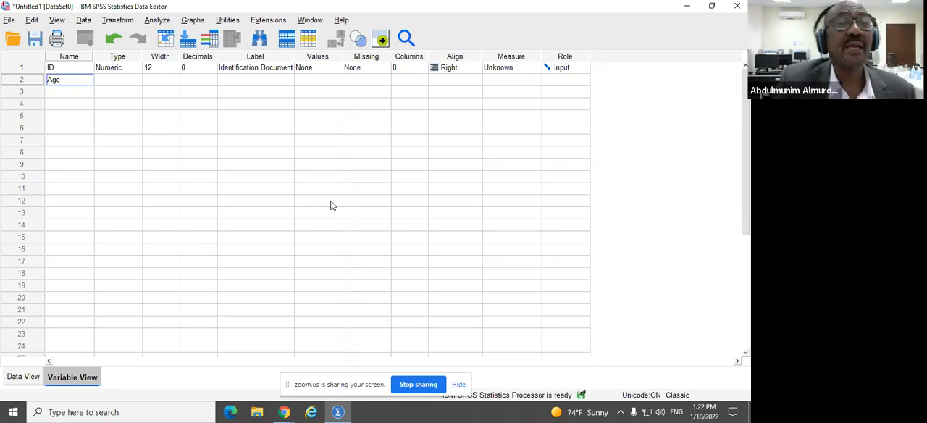
click(125, 80)
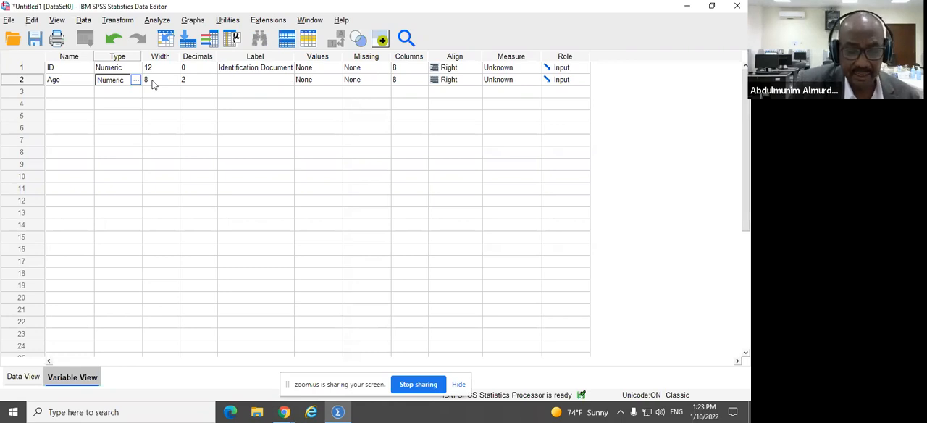
click(162, 81)
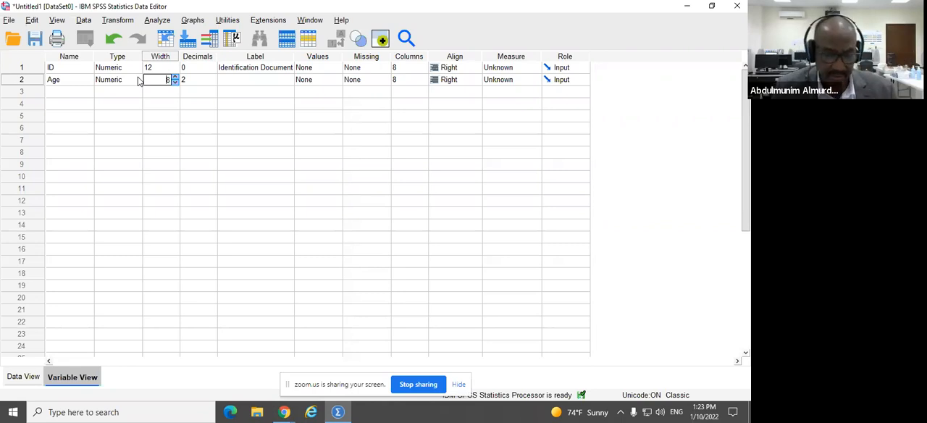
drag(165, 80, 175, 81)
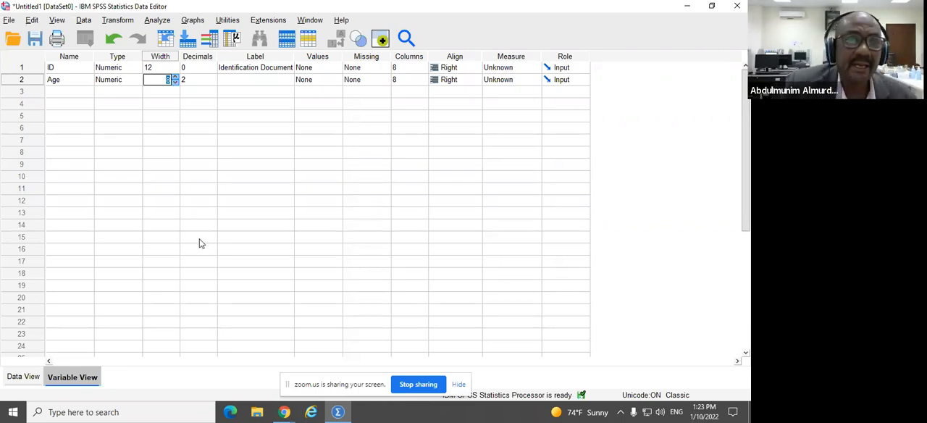
text(3)
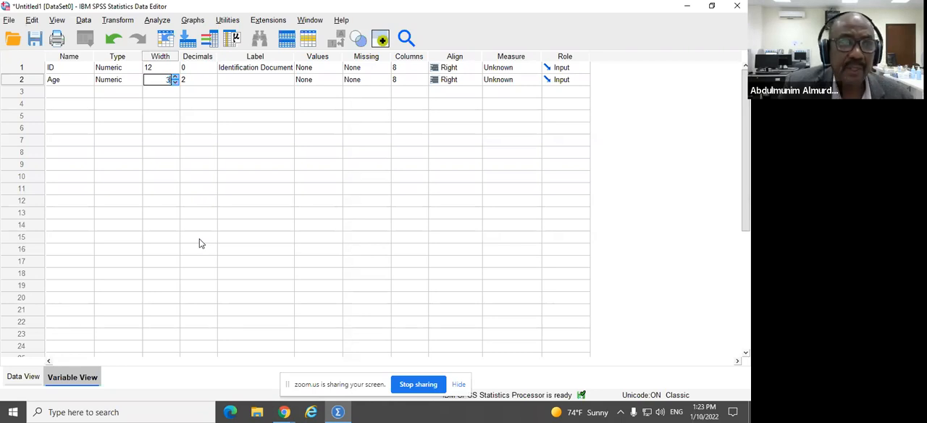
click(206, 81)
click(212, 83)
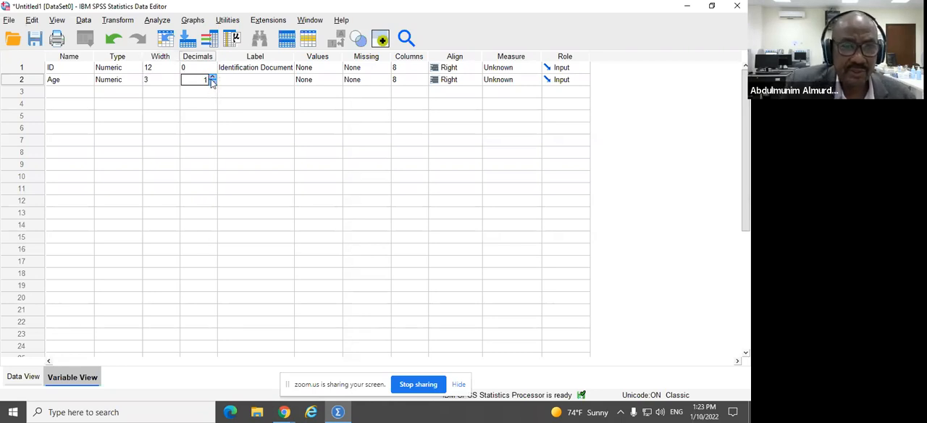
click(212, 82)
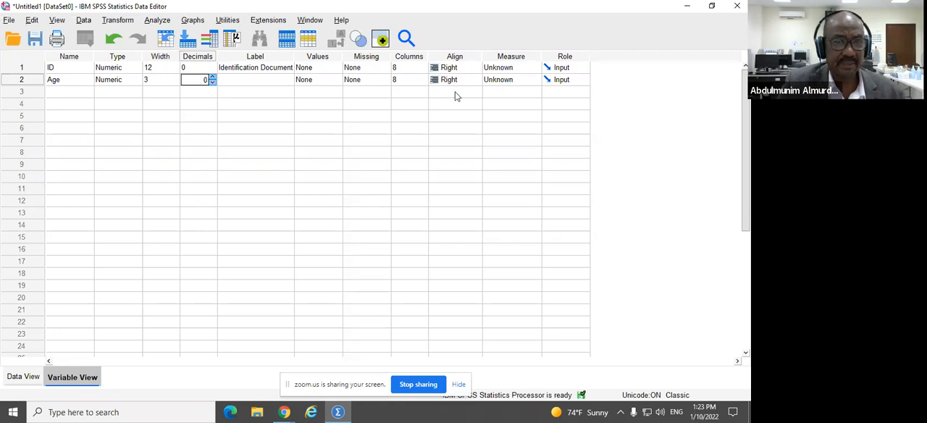
Step: Label the Age variable "Age in years"
click(282, 79)
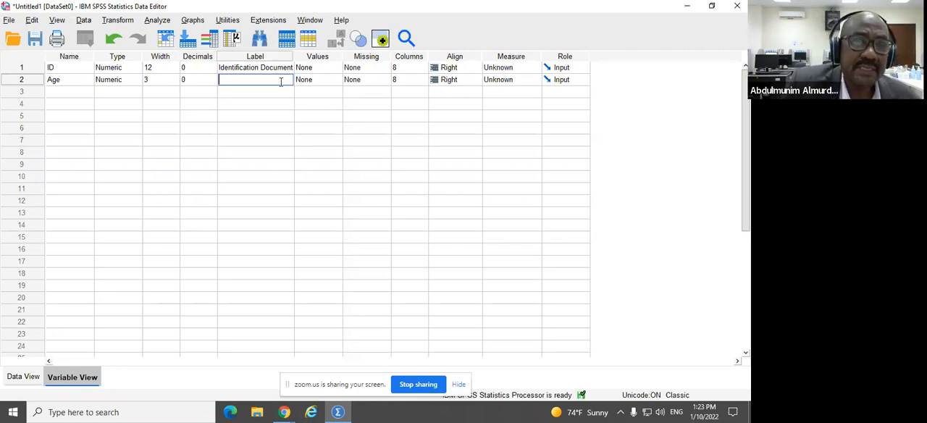
text(Age)
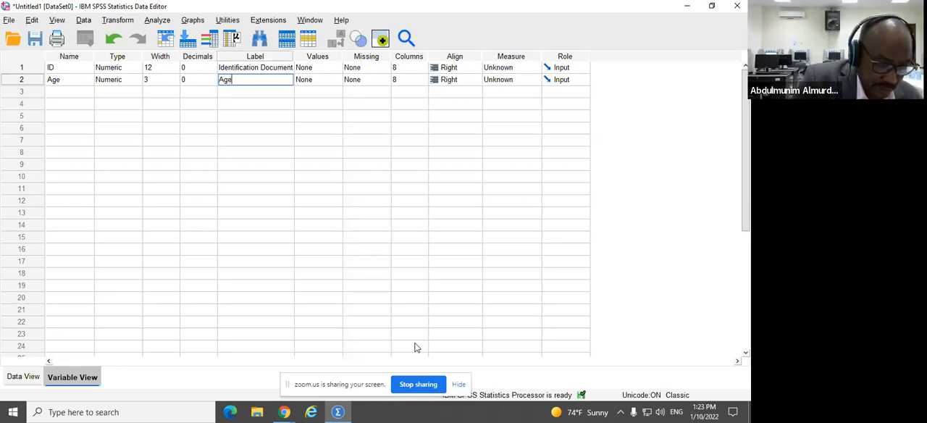
text( in years)
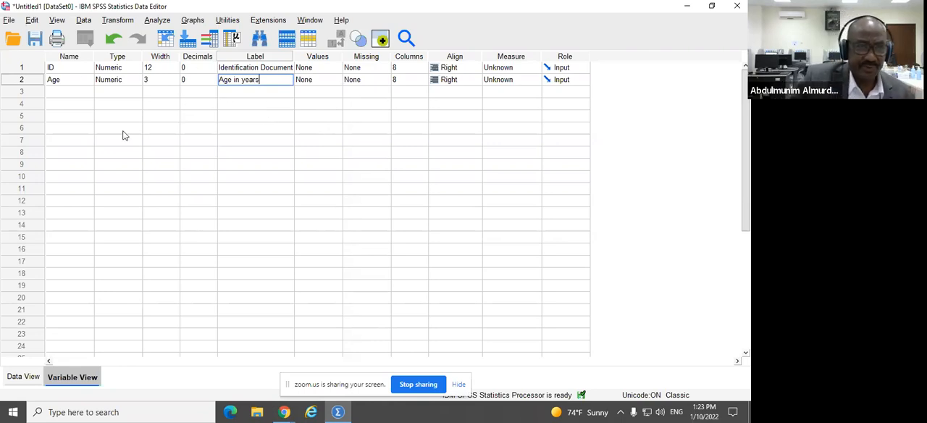
Step: Add a variable named Sex in the third row and make it a String type with 1 character
click(62, 94)
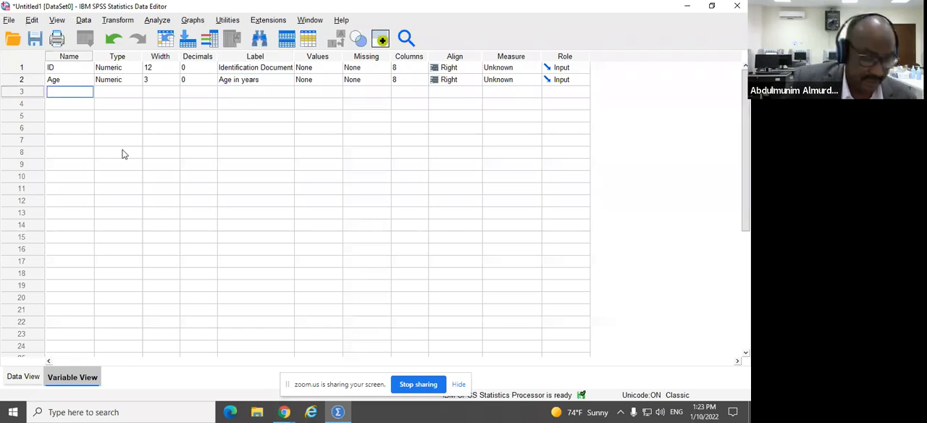
text(Sex)
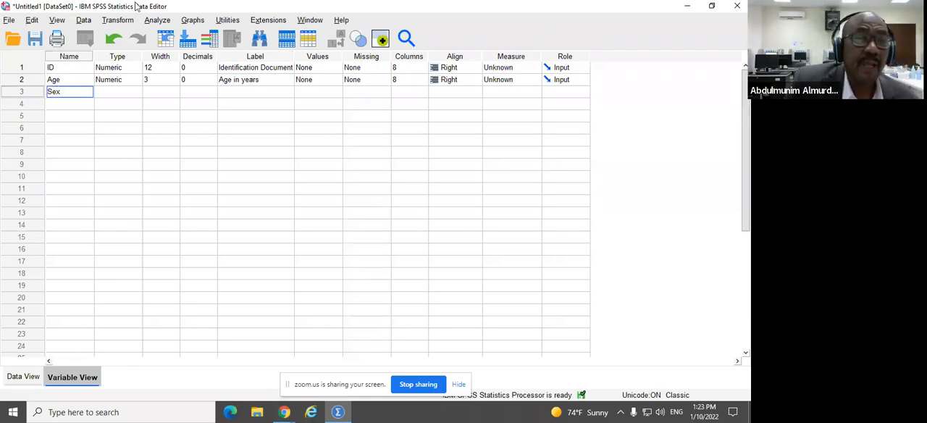
click(131, 93)
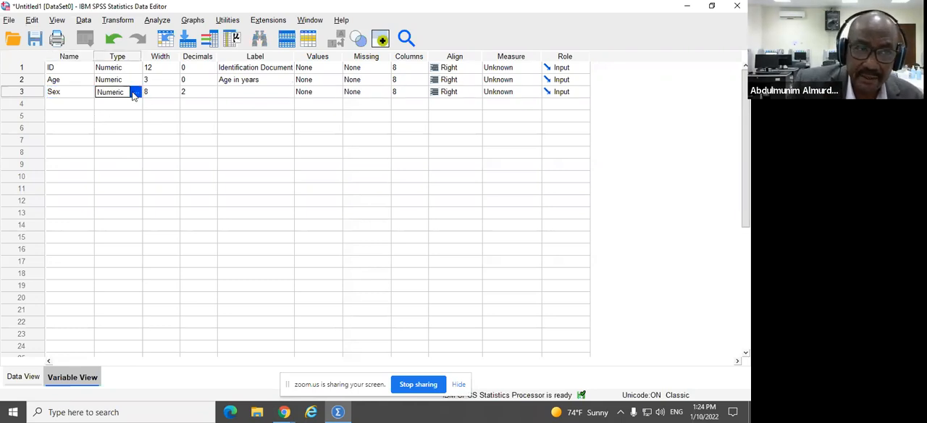
click(136, 93)
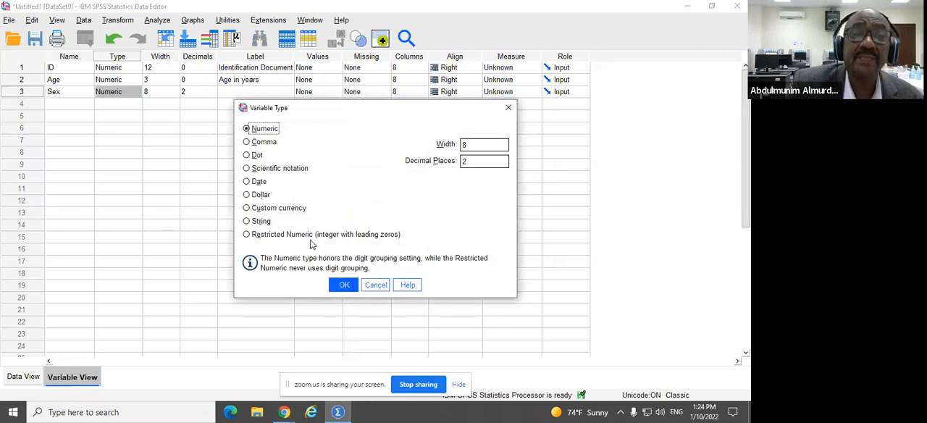
click(267, 224)
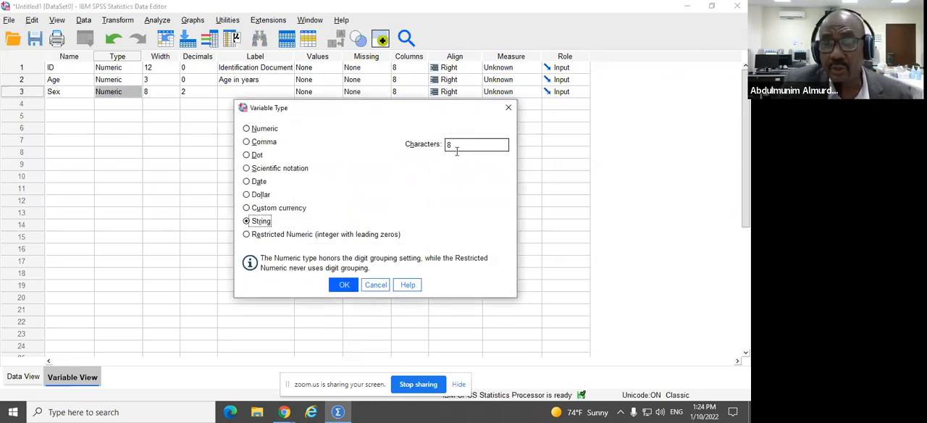
click(450, 144)
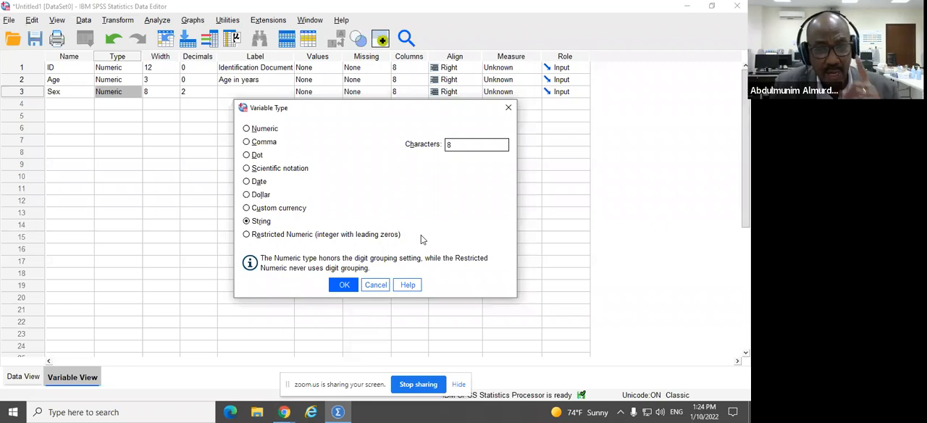
drag(468, 145, 427, 145)
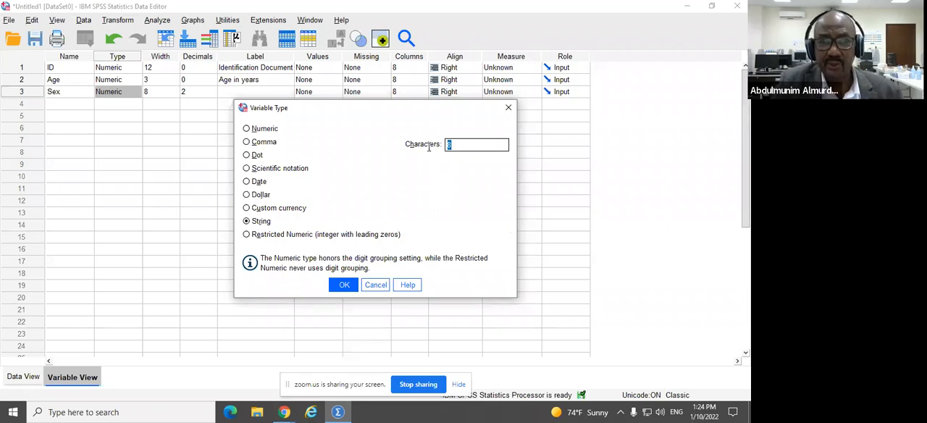
text(1)
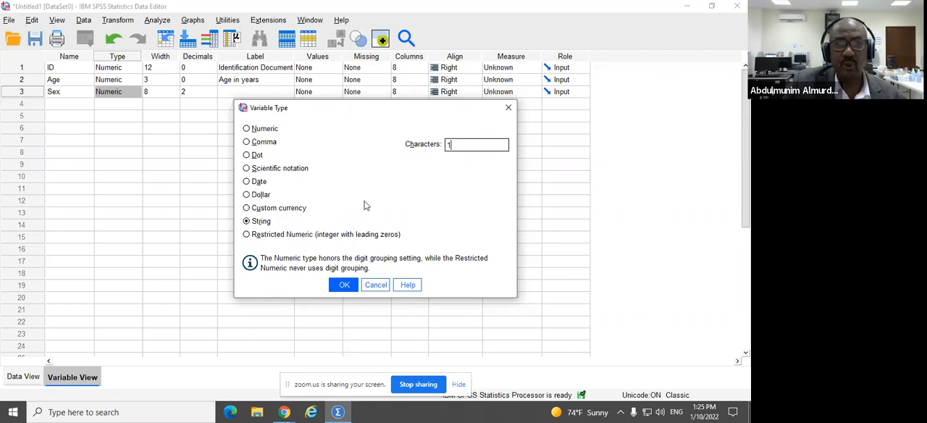
click(344, 285)
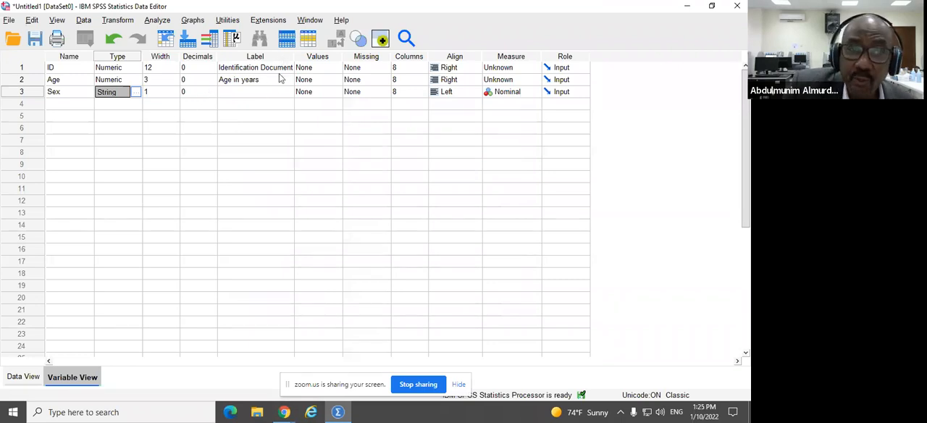
Step: Label the Sex variable "Gender" and open its value label settings
click(271, 91)
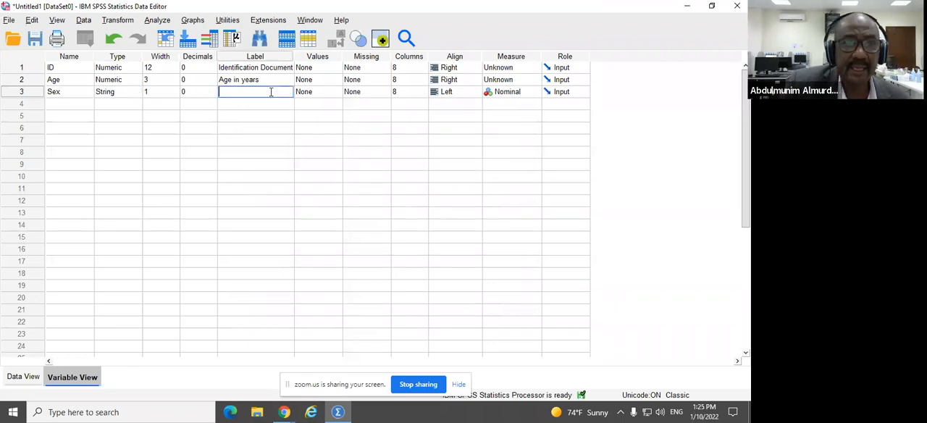
text(Gender)
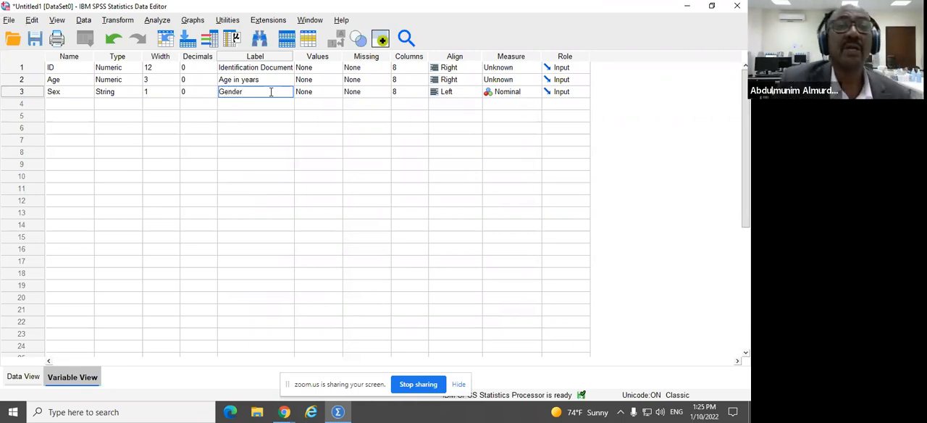
click(337, 91)
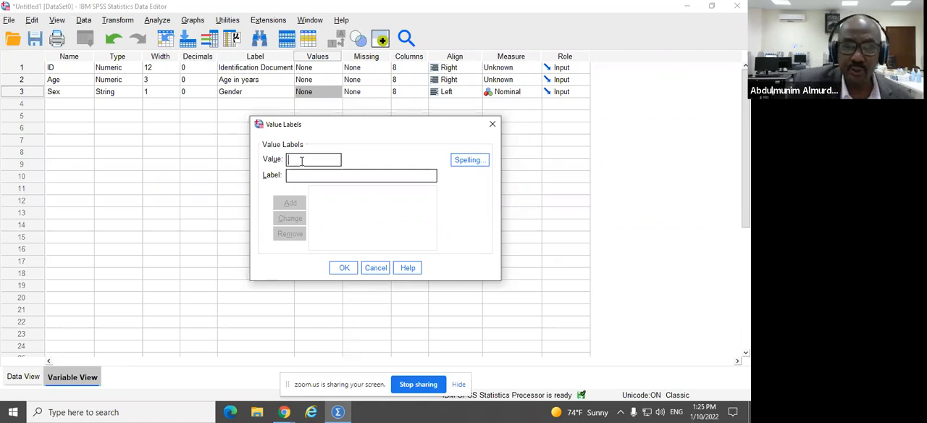
Step: Add the value label "femal" for the value F of the Sex variable
text(F)
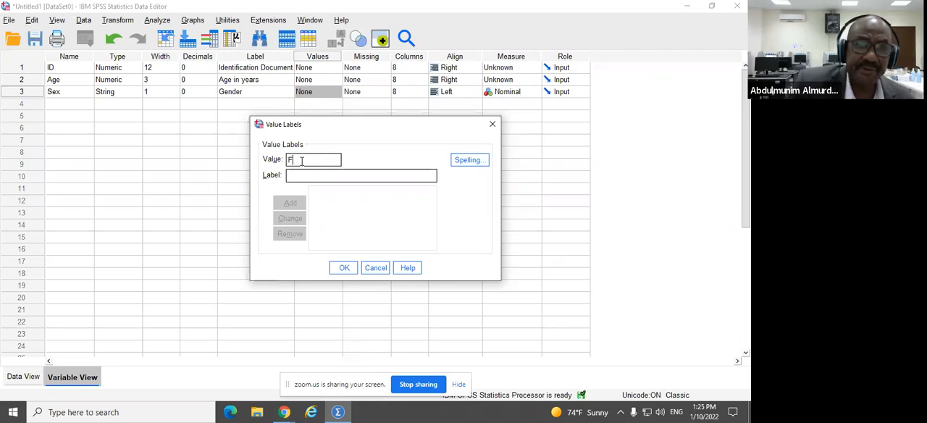
click(297, 175)
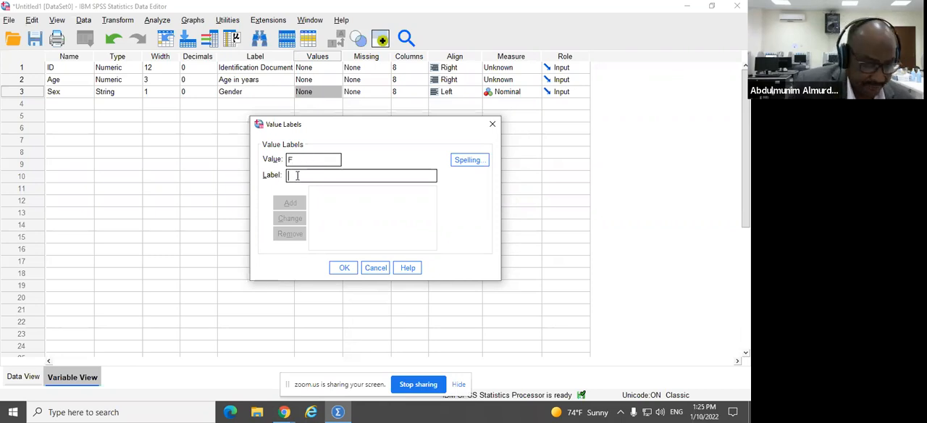
text(femal)
click(289, 203)
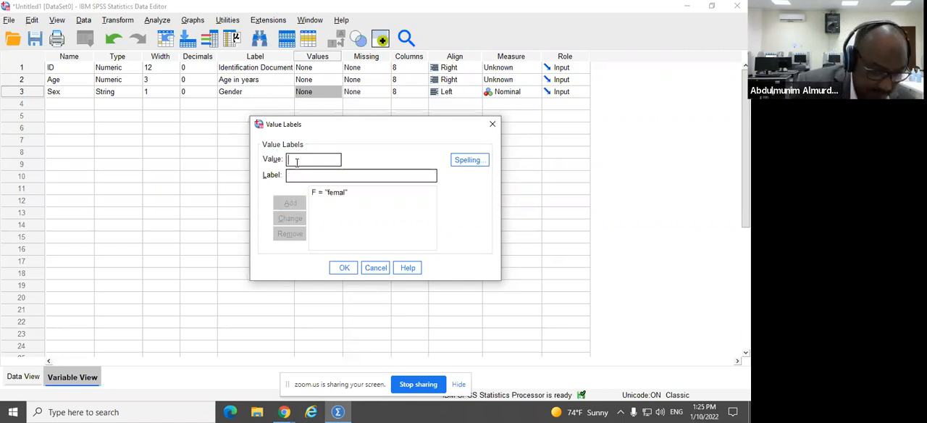
Step: Start a "Male" label for the value M, but remove the misspelled "femal" label instead of adding it
text(M)
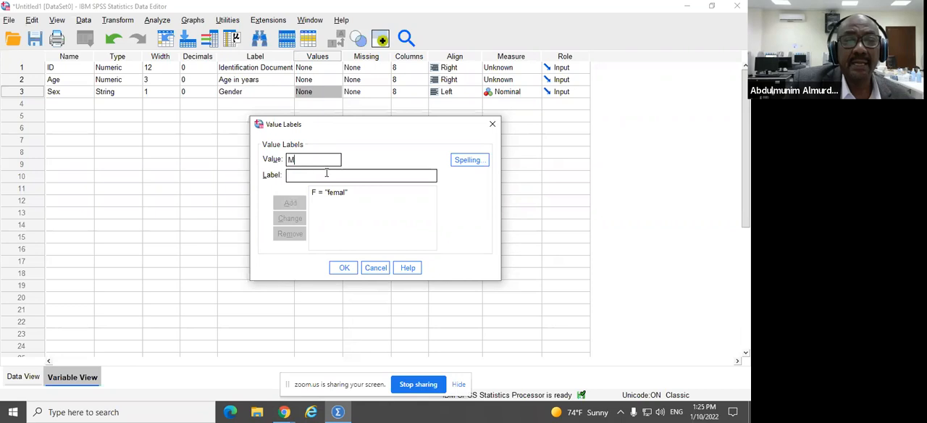
click(326, 174)
text(Male)
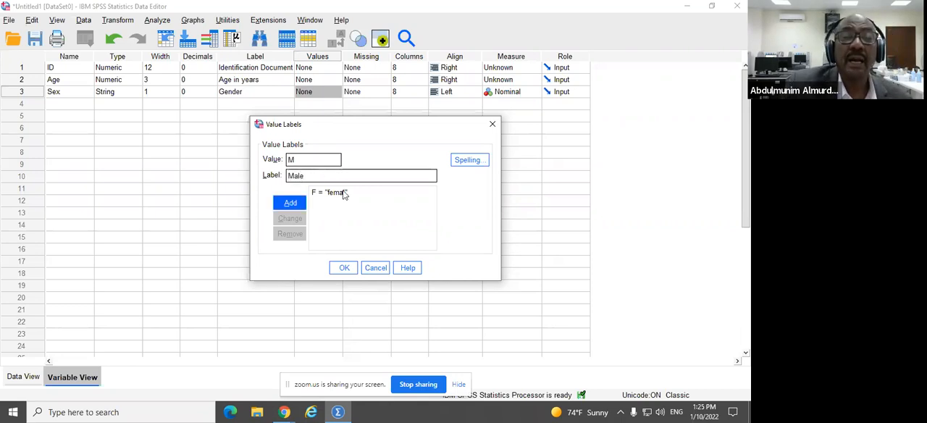
click(343, 193)
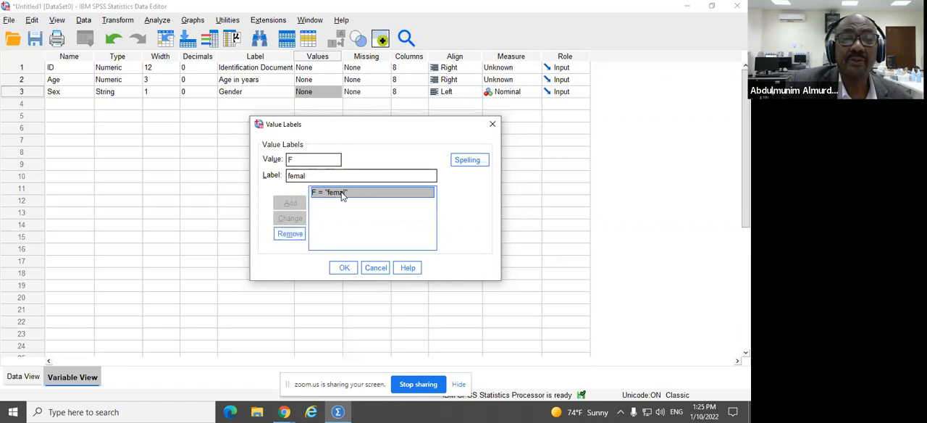
click(290, 233)
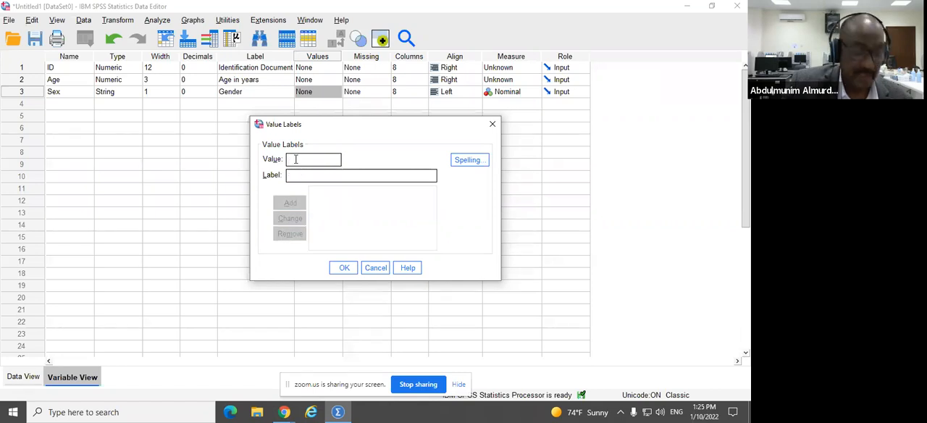
Step: Add the value label "Female" for the value F of the Sex variable
text(F)
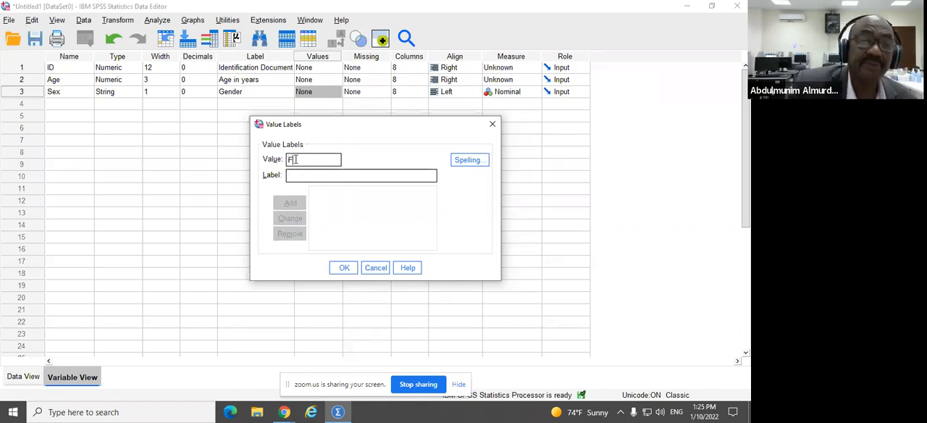
click(306, 176)
text(Femal)
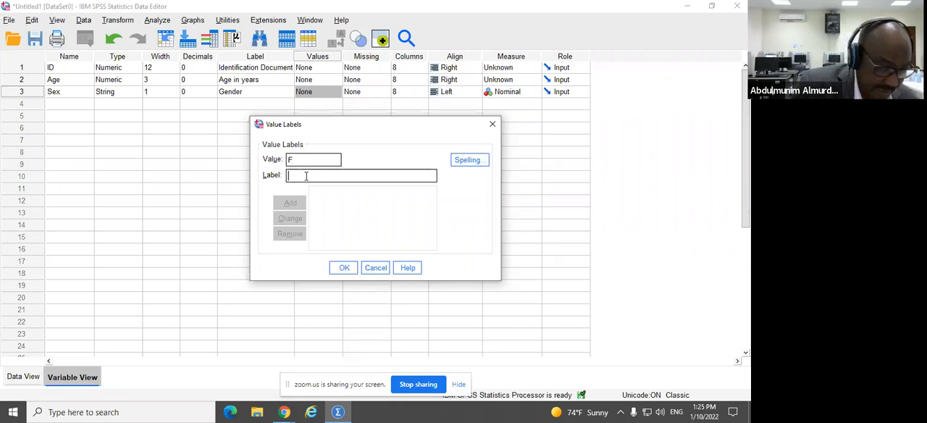
text(e)
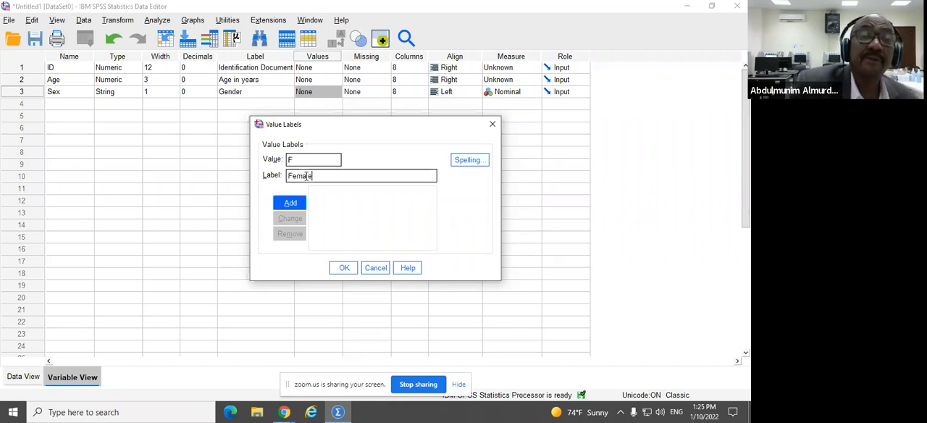
click(290, 203)
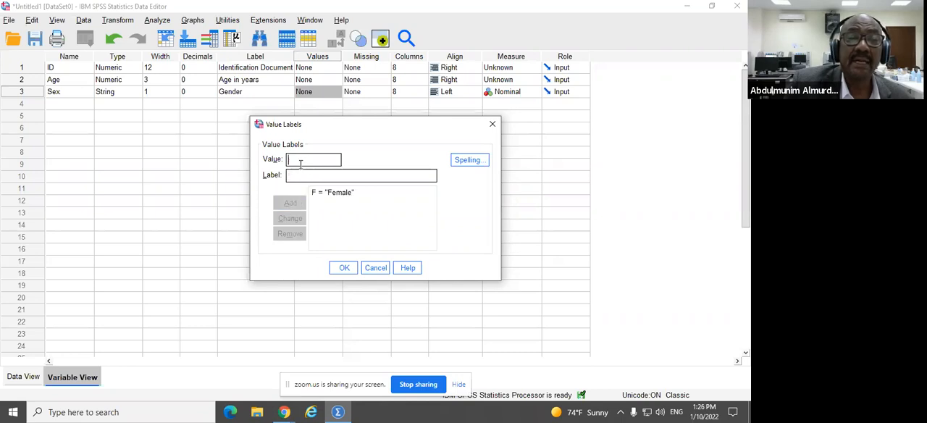
Step: Add the value label "Male" for the value M of the Sex variable
text(M)
click(385, 174)
text(Male)
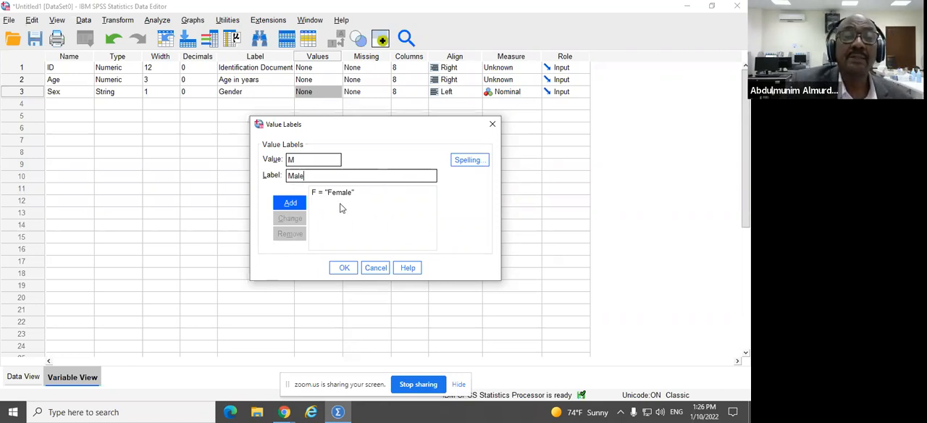
click(290, 205)
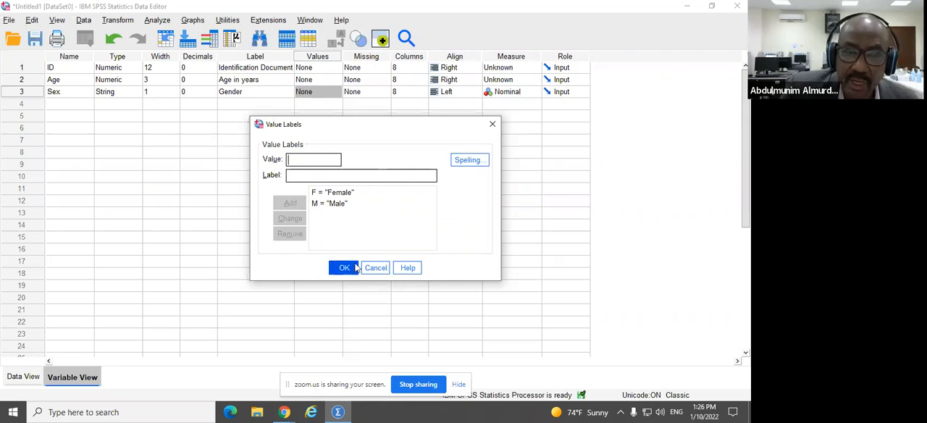
Step: Apply the Sex variable's value labels and add a fourth variable named COR
click(345, 268)
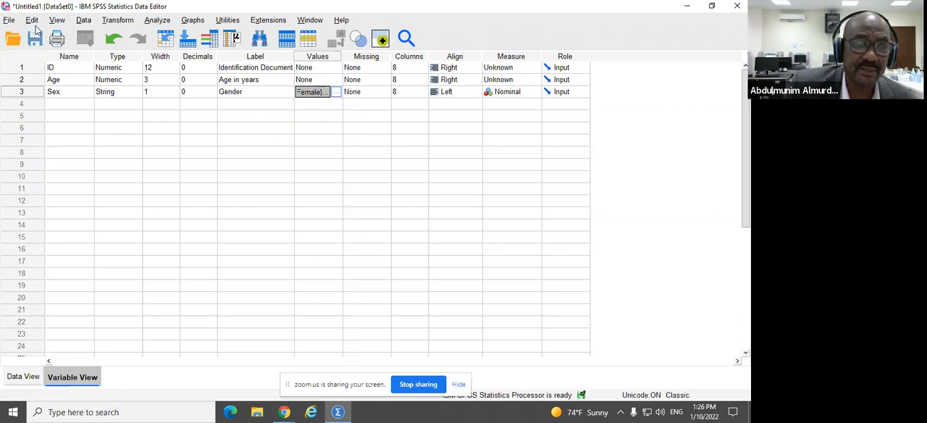
click(73, 104)
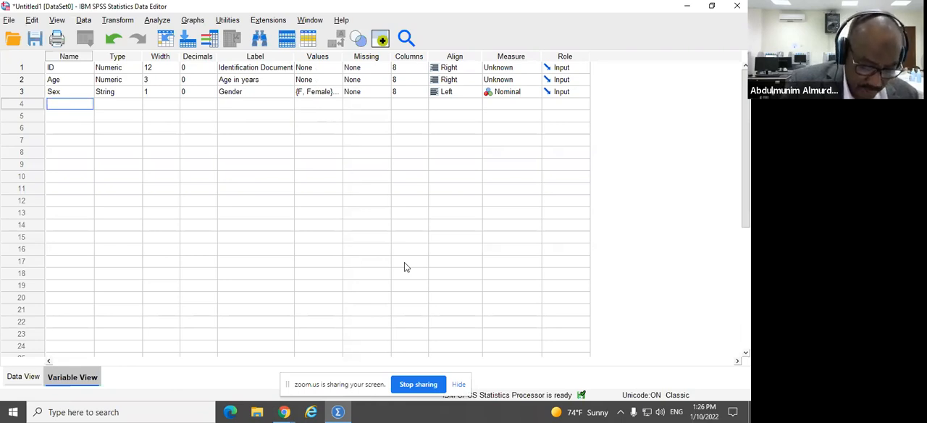
text(CO)
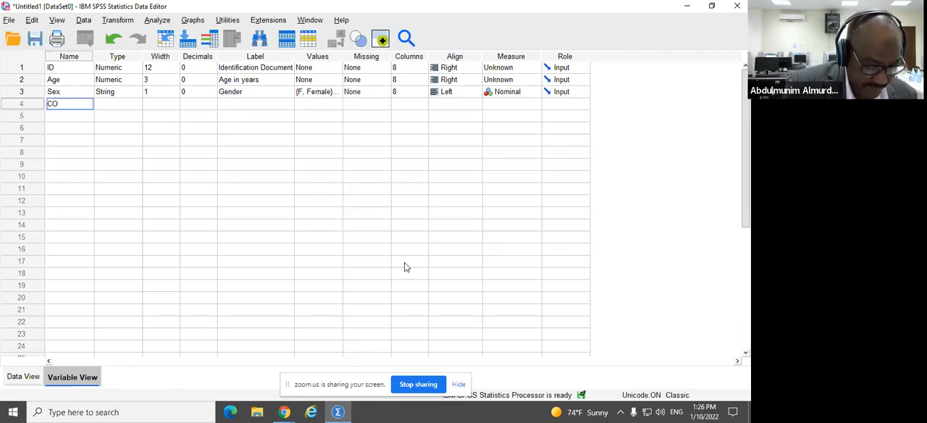
text(R)
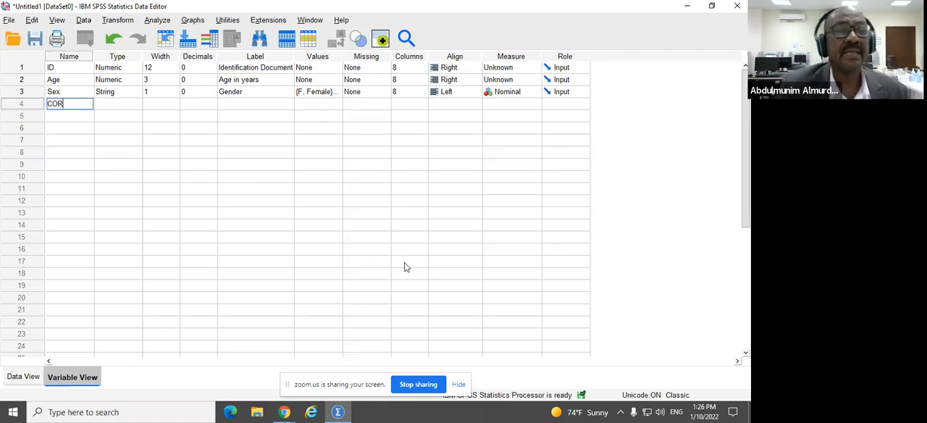
Step: Set the COR variable's type to String with 12 characters
click(120, 106)
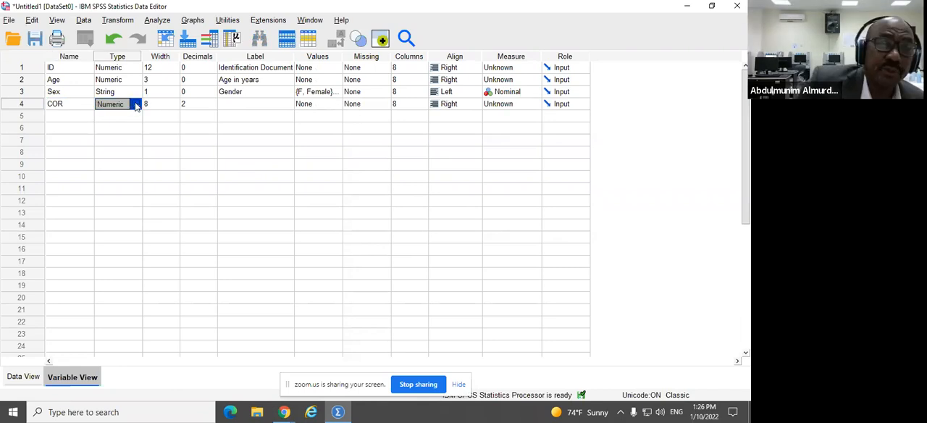
click(136, 106)
click(262, 221)
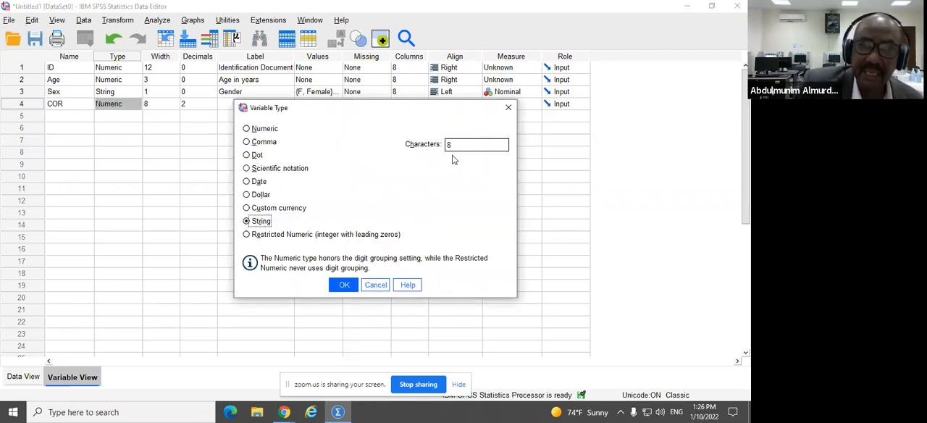
click(152, 103)
double_click(450, 144)
text(12)
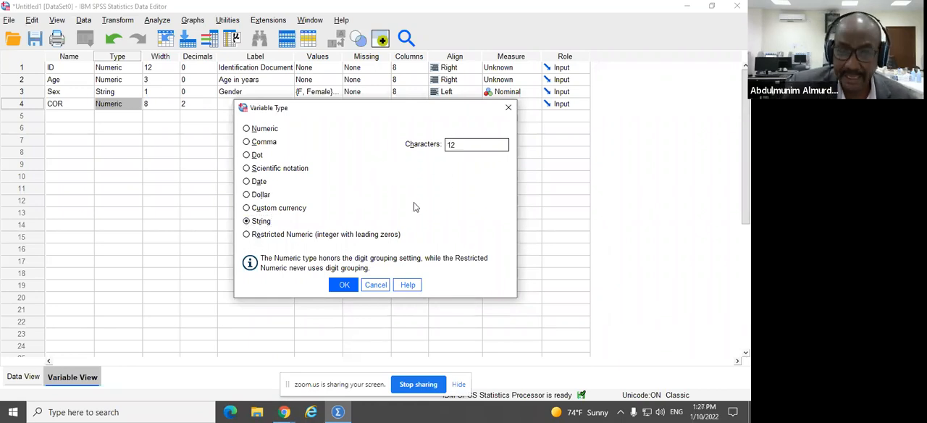
click(342, 286)
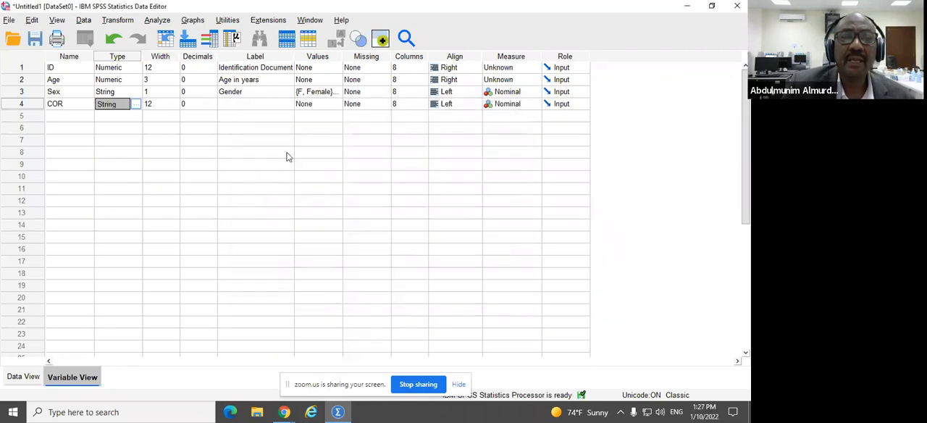
Step: Enter "Cyty of residence" as the label of the COR variable
click(234, 103)
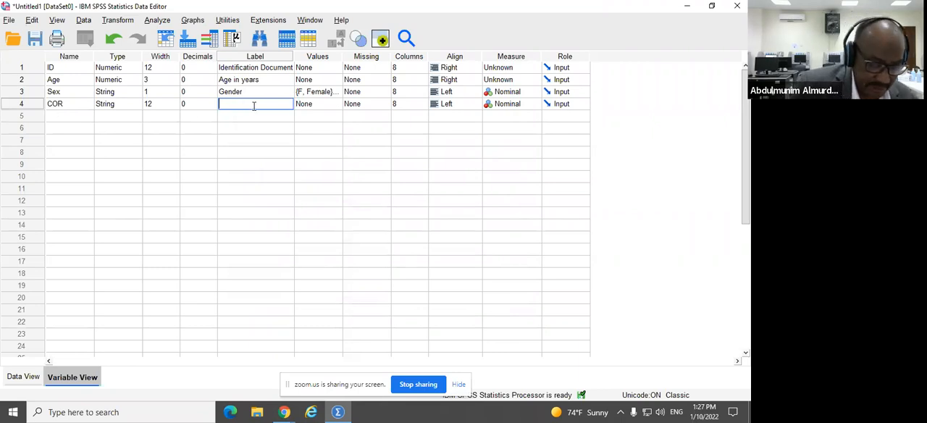
text(y of res)
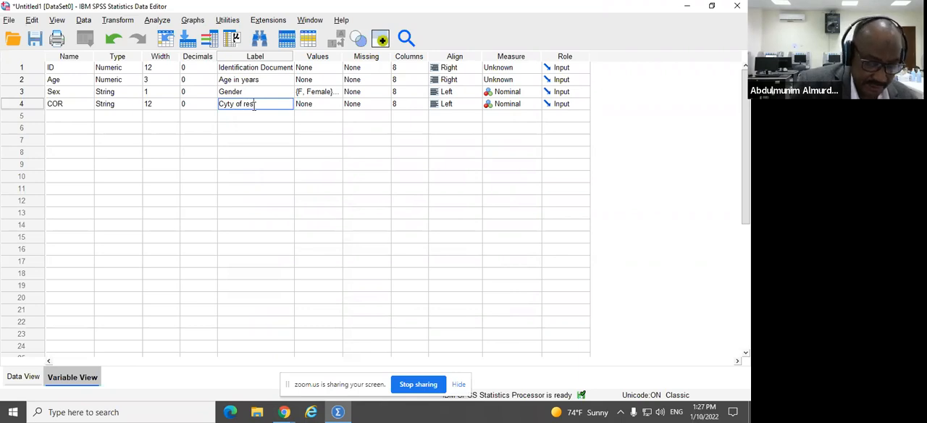
text(idence)
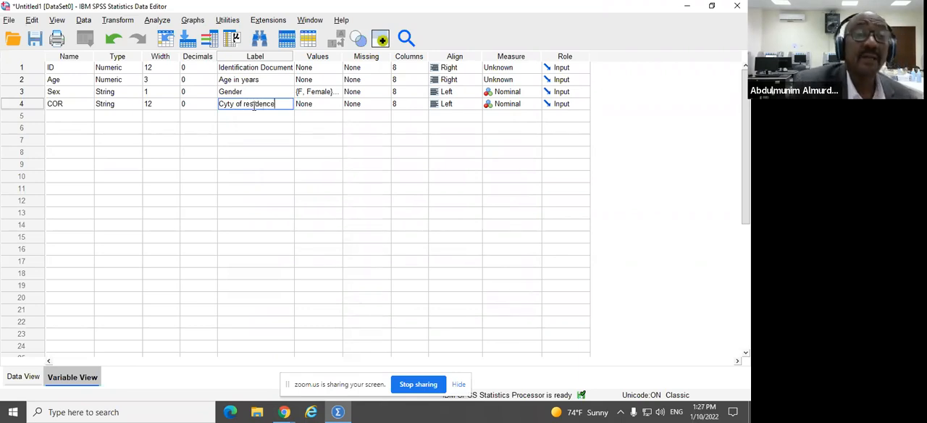
Step: Open the value labels of the COR variable and add the label "Riyadh" for the value R
click(336, 109)
click(336, 108)
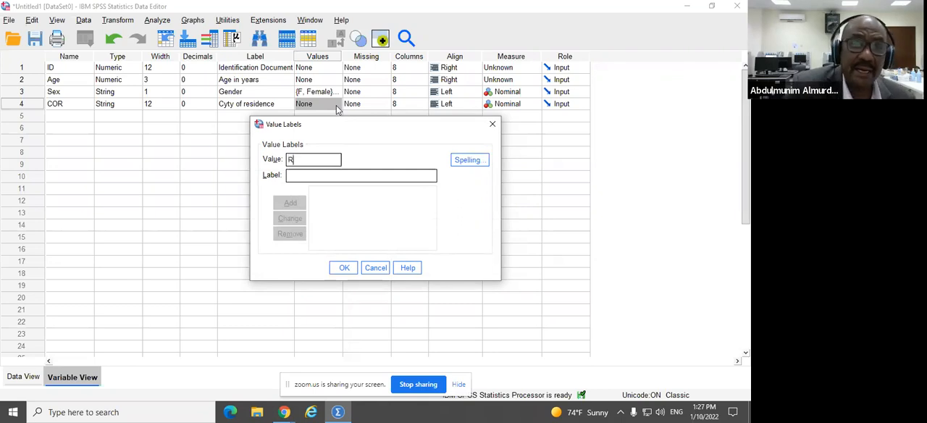
click(333, 175)
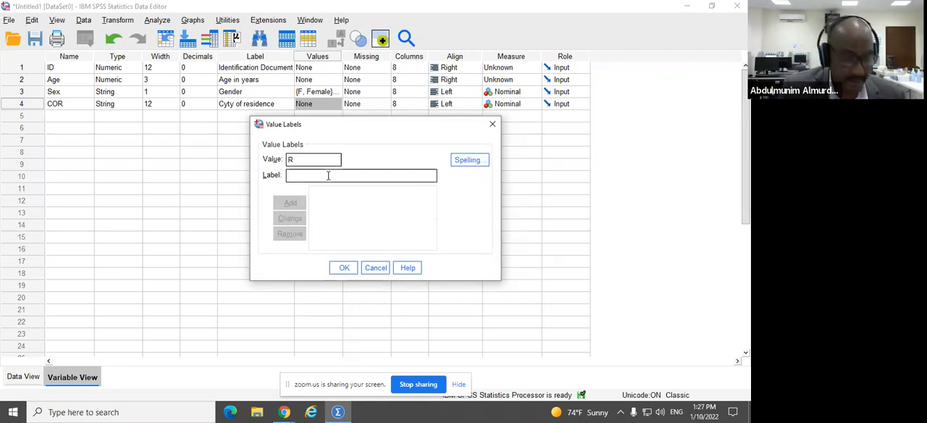
text(Riyadh)
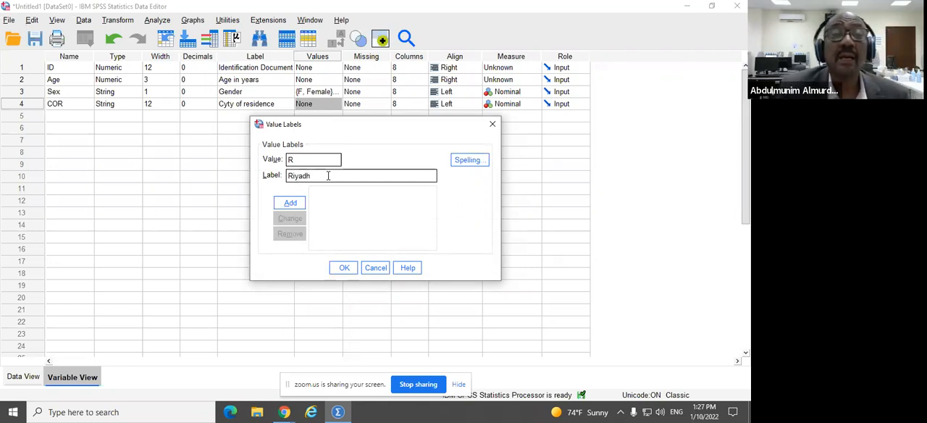
click(288, 209)
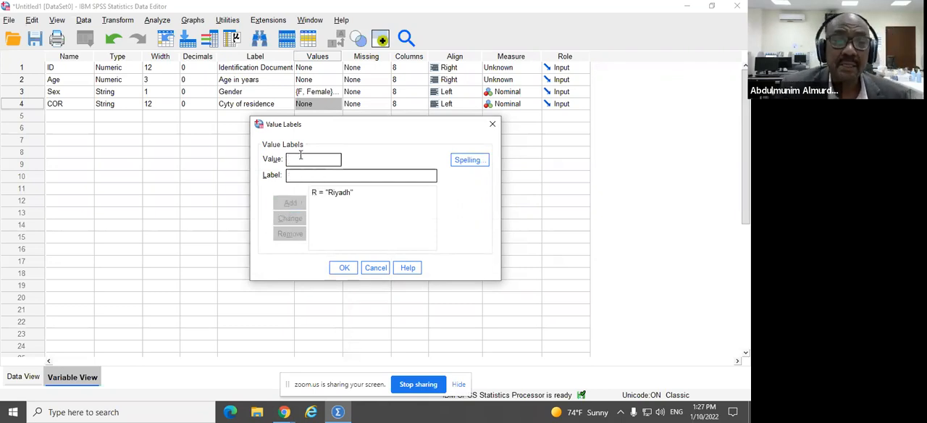
Step: Add the COR value labels "Jeddah" for the value J and "Medina" for the value M
text(J)
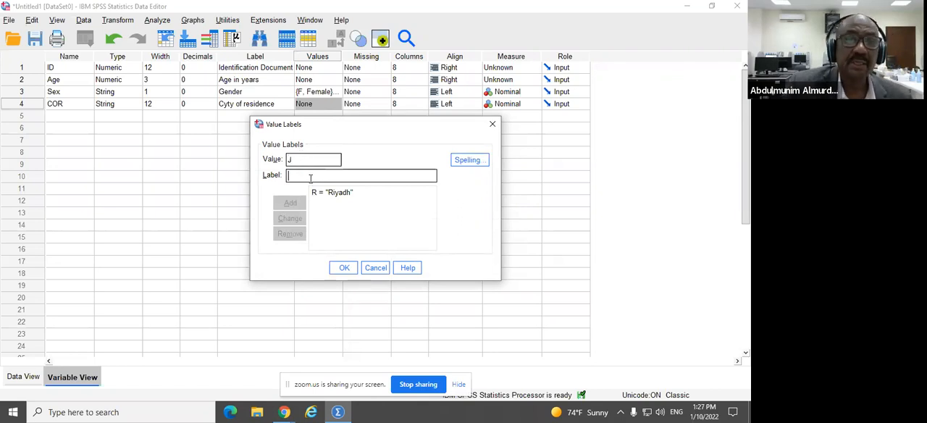
text(Jeddah)
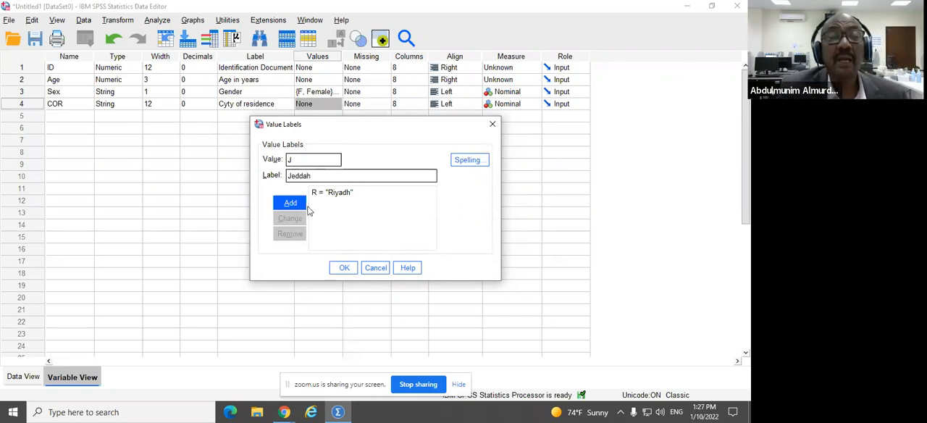
click(295, 203)
text(M)
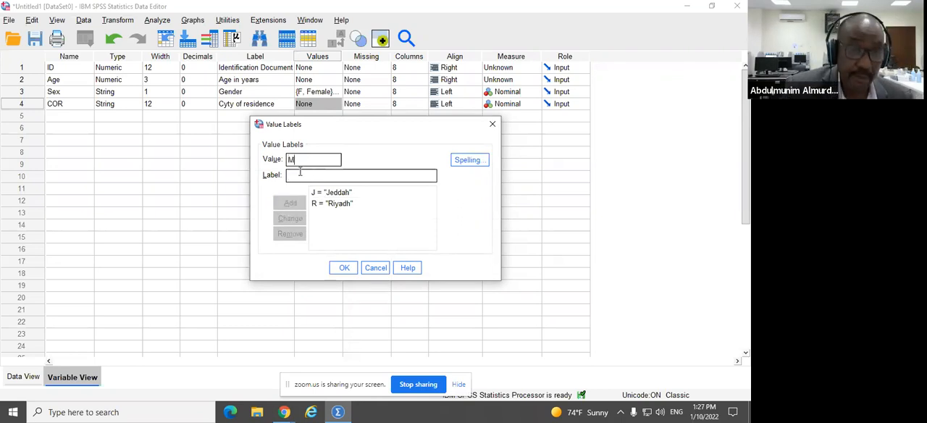
click(298, 176)
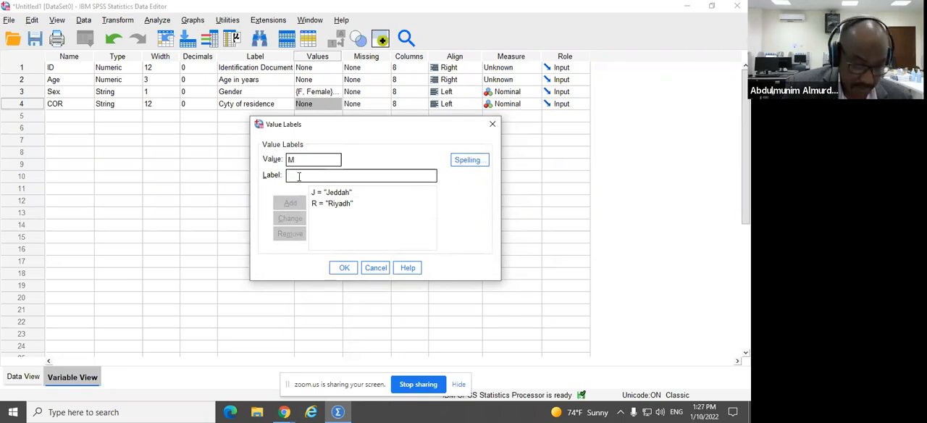
text(Medina)
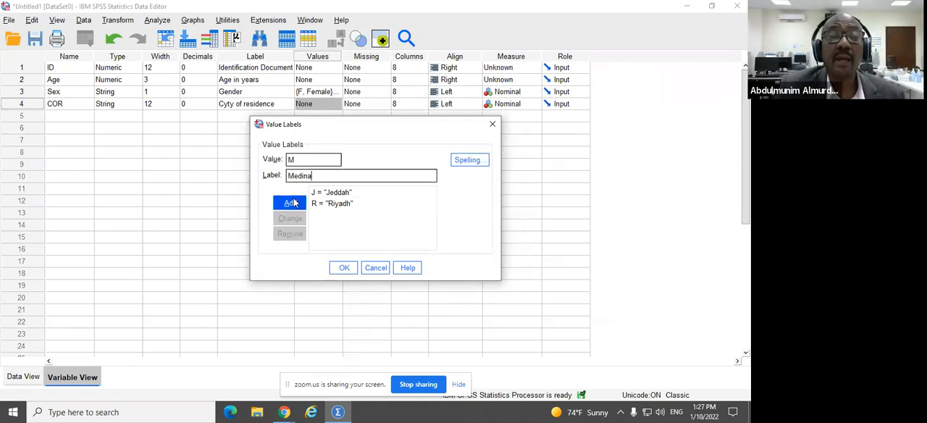
click(290, 203)
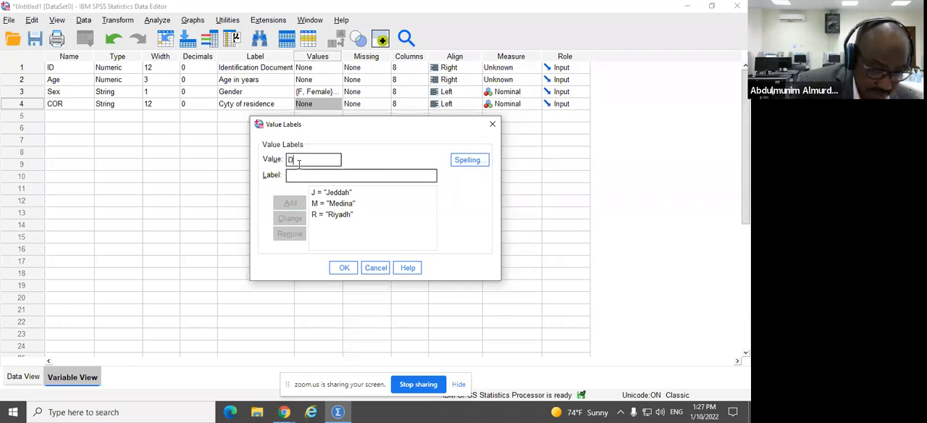
Step: Add the COR value labels "Dammam" for D and "Hofof" for H, and apply the value labels
click(291, 176)
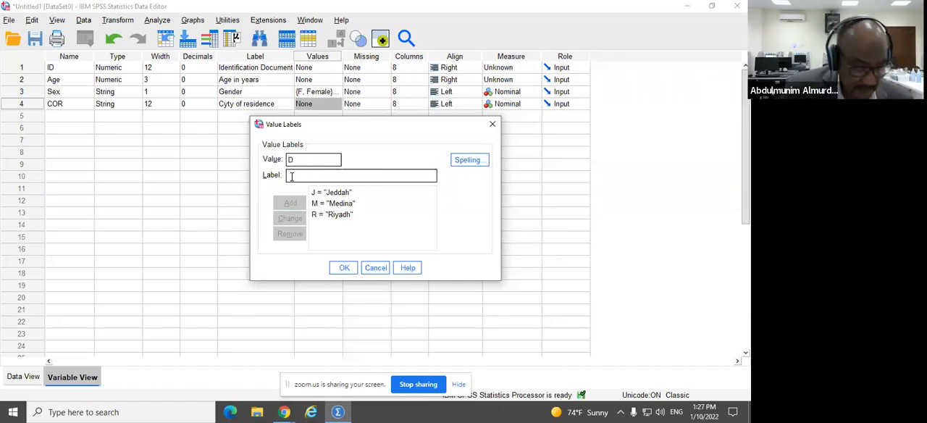
text(Dammam)
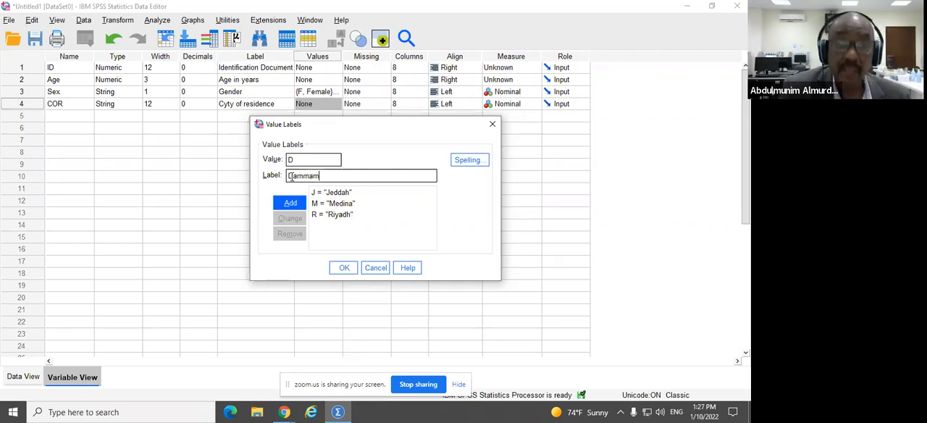
click(290, 203)
click(303, 158)
click(335, 172)
text(Hofof)
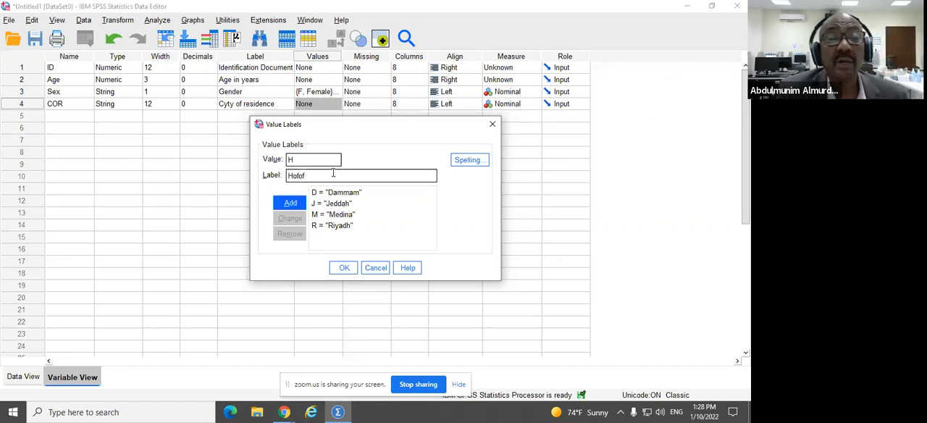
click(290, 203)
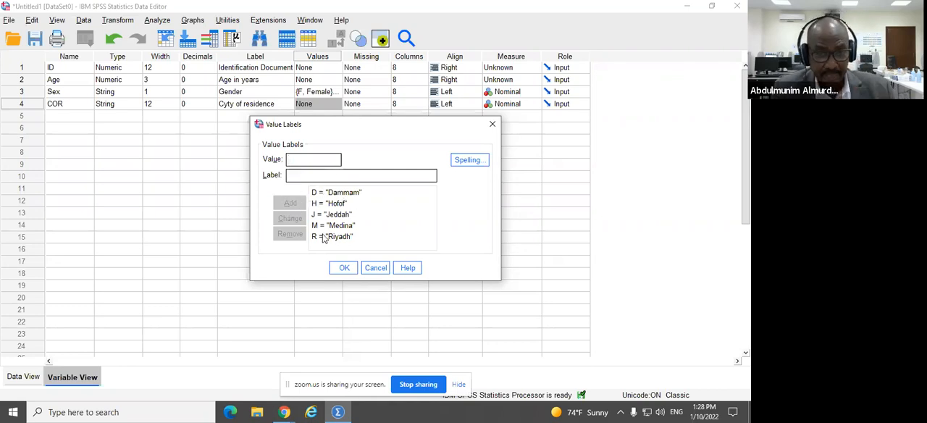
click(339, 268)
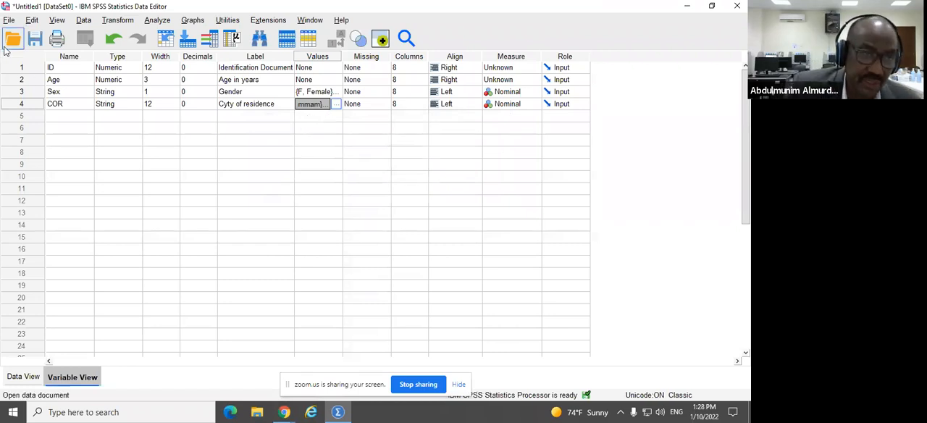
Step: Add a fifth variable named OCC and choose String as its type
click(54, 116)
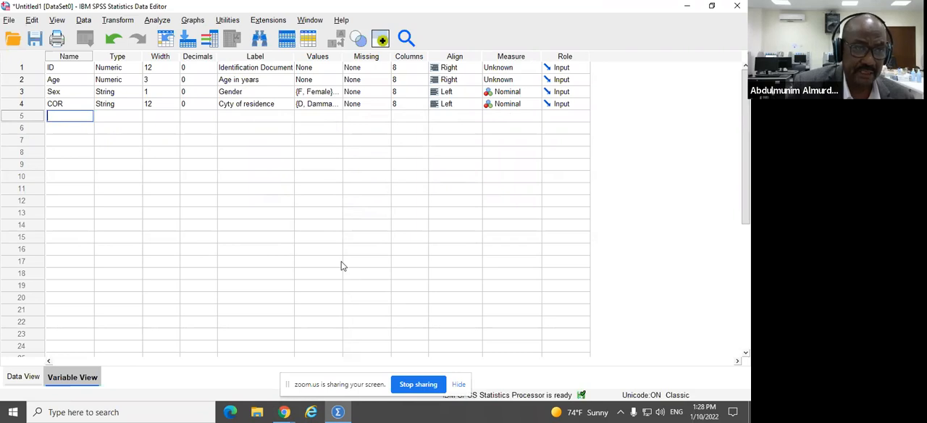
text(OCC)
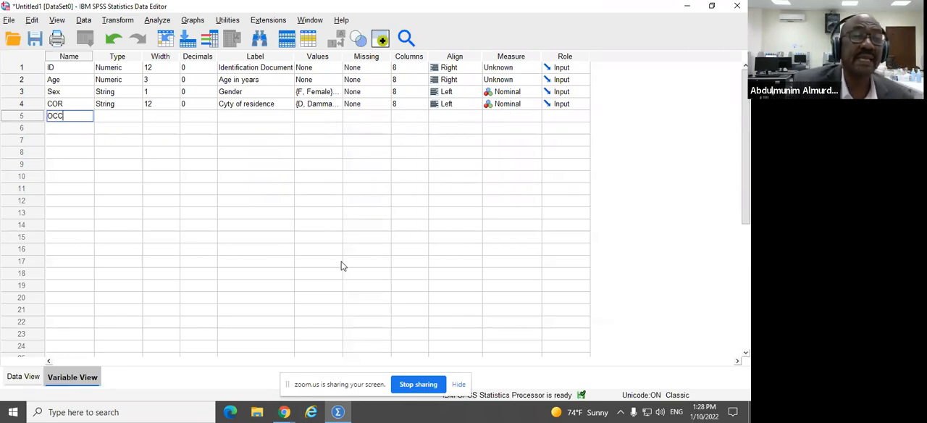
click(130, 117)
click(135, 116)
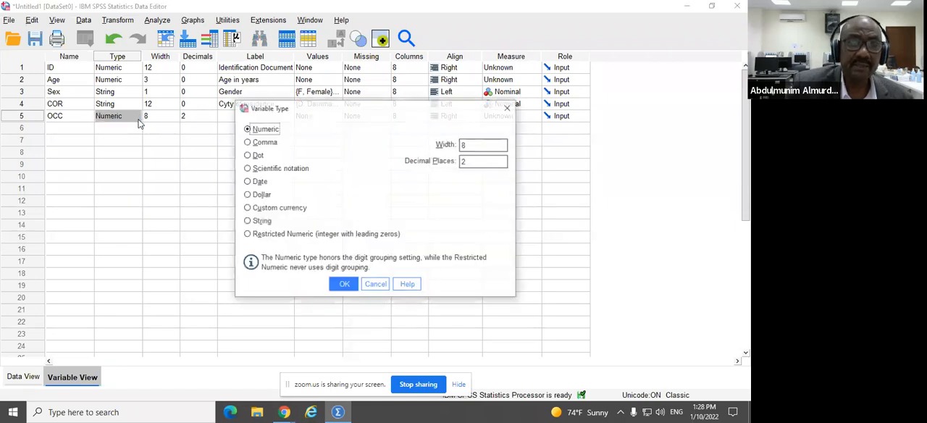
click(259, 221)
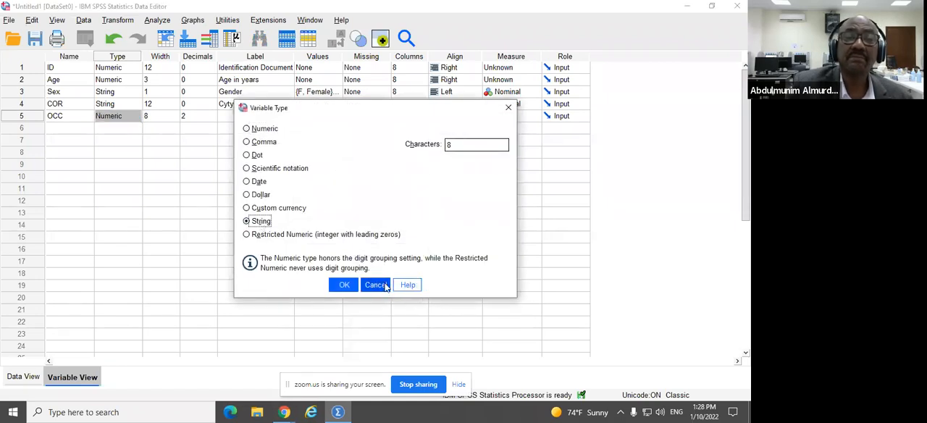
Step: Set the OCC variable's string length to 20 characters and confirm the type
click(353, 287)
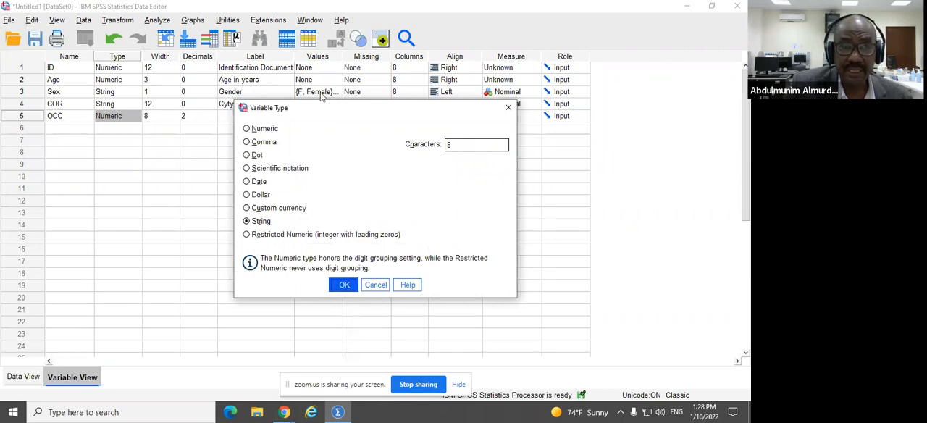
drag(469, 144, 424, 147)
text(8)
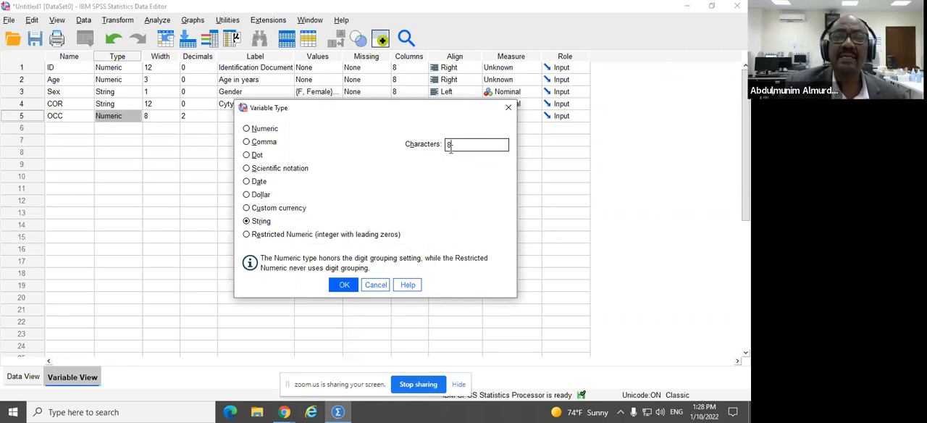
drag(458, 145, 436, 147)
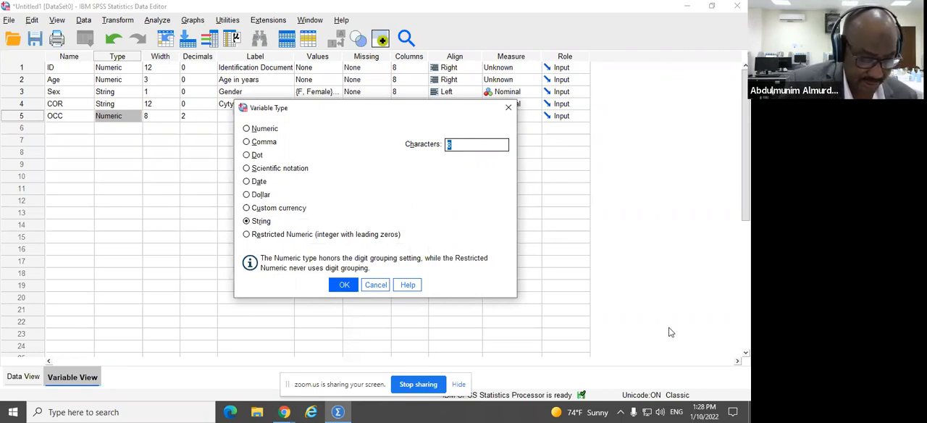
text(20)
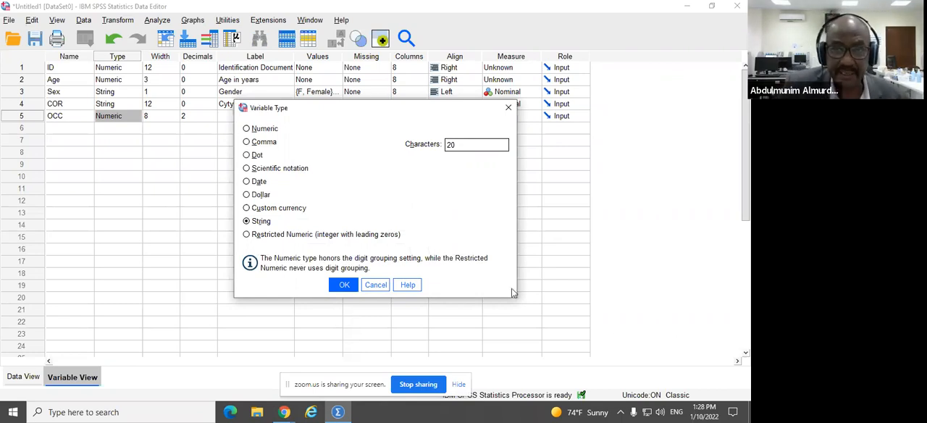
click(344, 284)
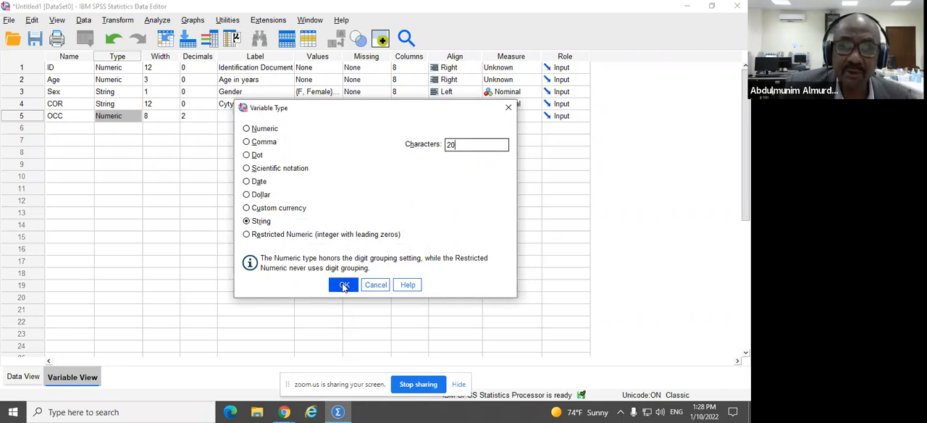
Step: Confirm the OCC variable's type and set the display column width of the COR variable to 12
click(344, 285)
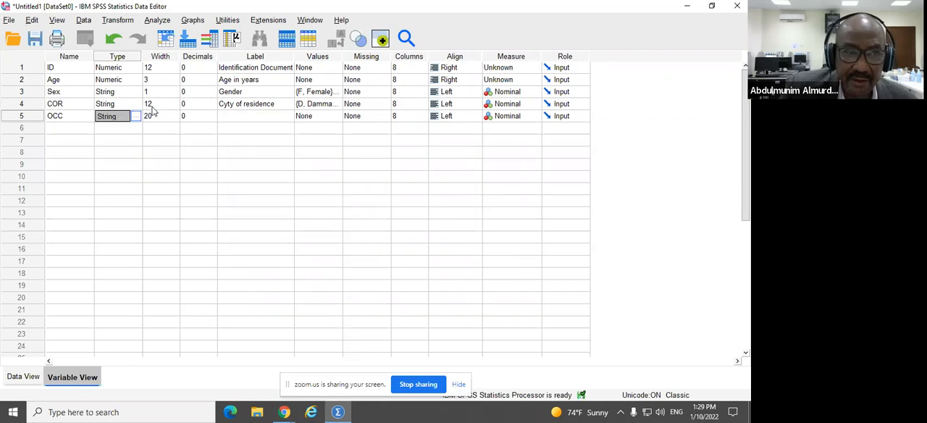
click(404, 104)
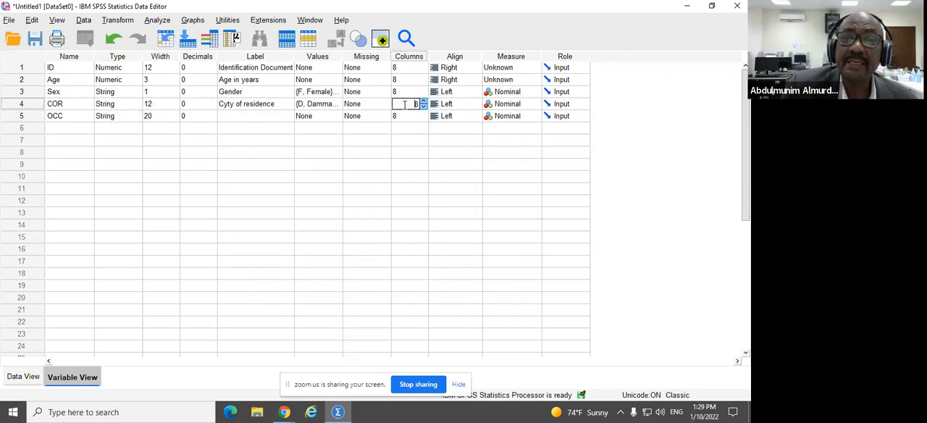
click(423, 101)
click(424, 102)
click(424, 102)
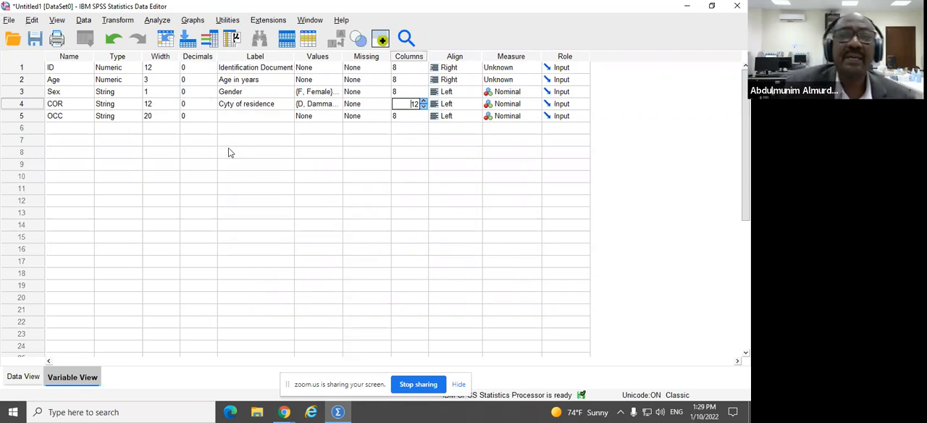
Step: Set the display column width of the OCC variable to 20
click(169, 117)
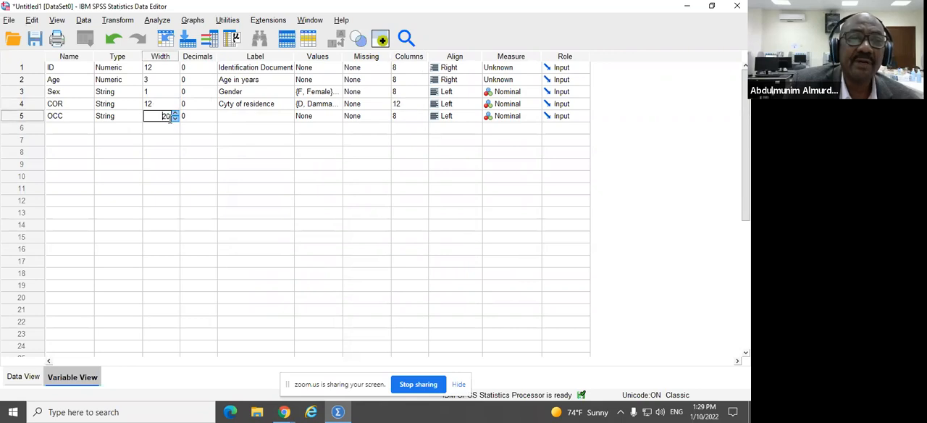
click(424, 117)
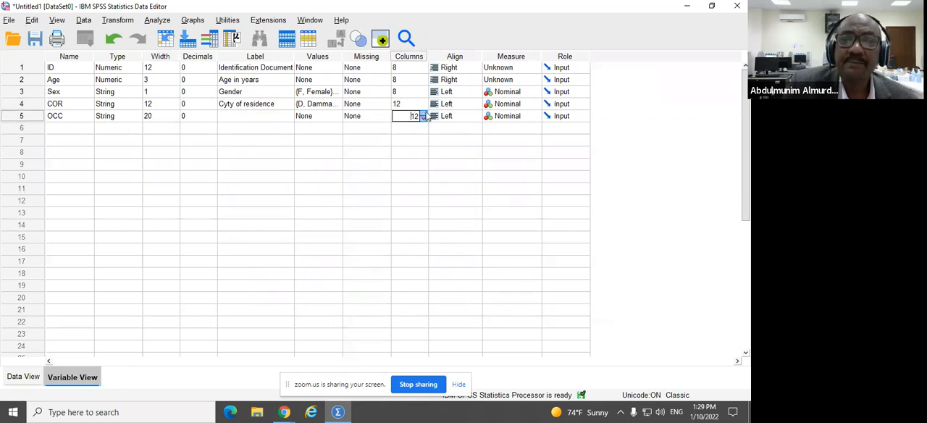
click(425, 113)
click(424, 113)
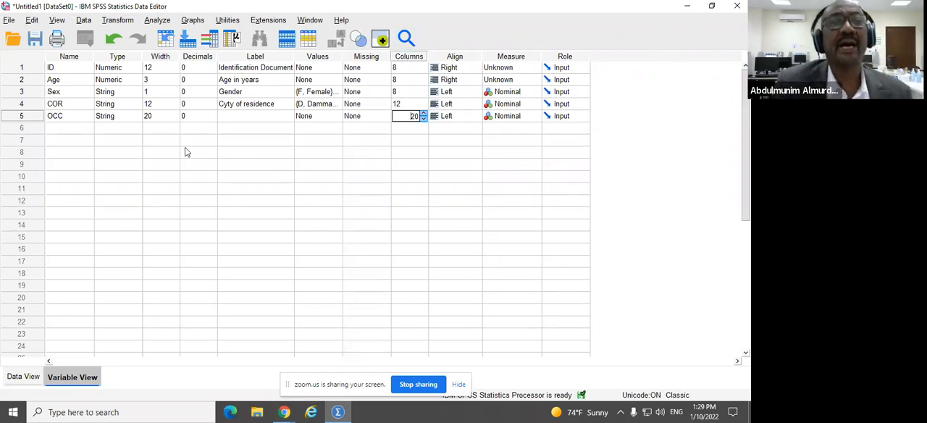
Step: Add a sixth variable named SBP as a Numeric type with 0 decimal places
click(81, 128)
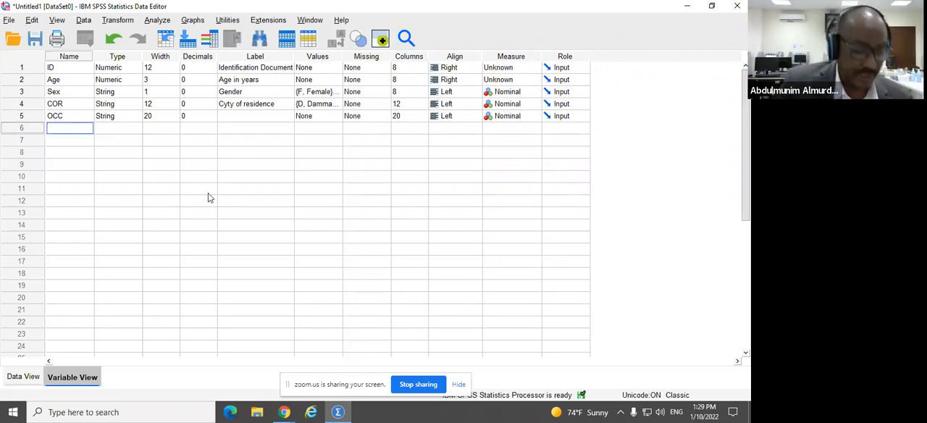
text(SBP)
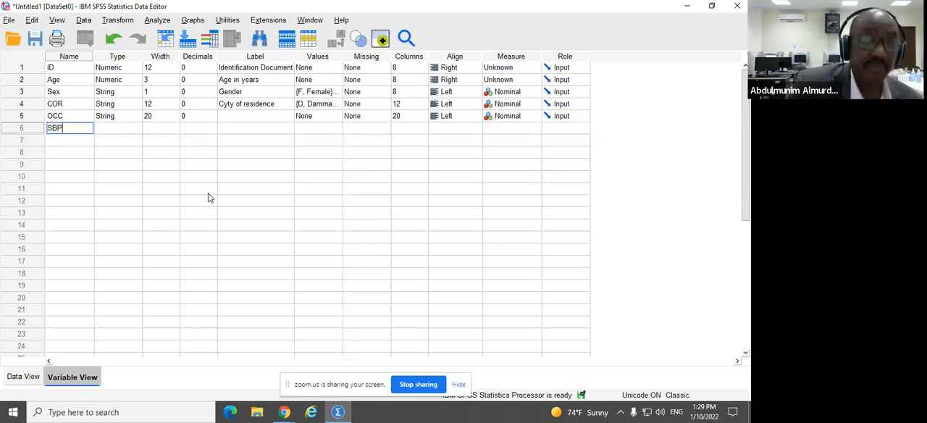
click(123, 129)
click(136, 129)
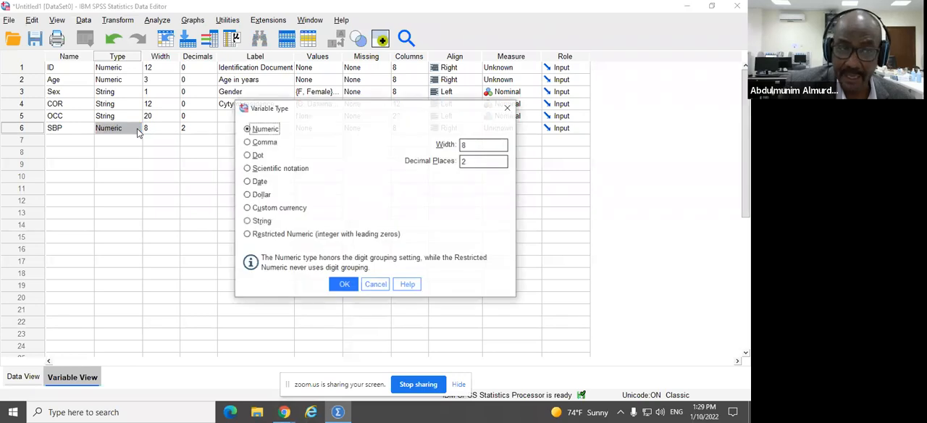
click(493, 161)
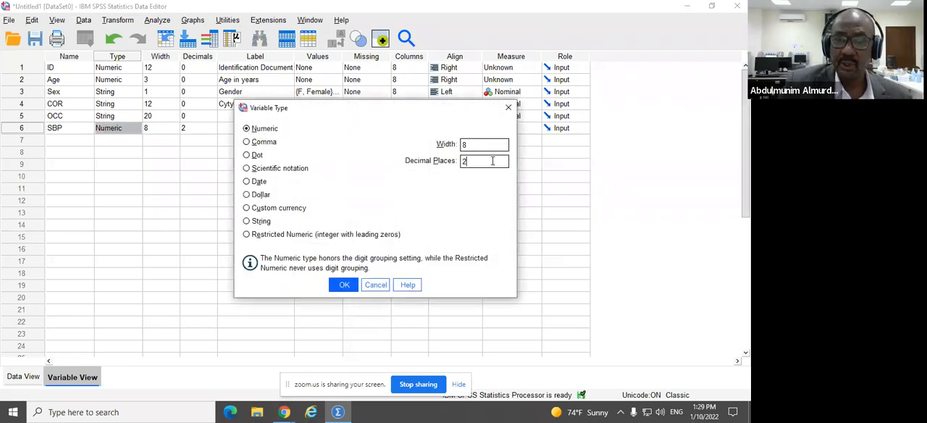
text(0)
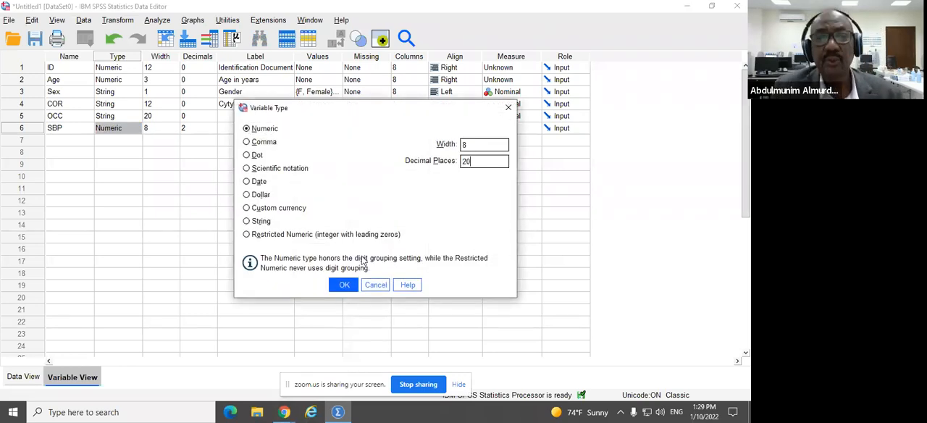
click(350, 285)
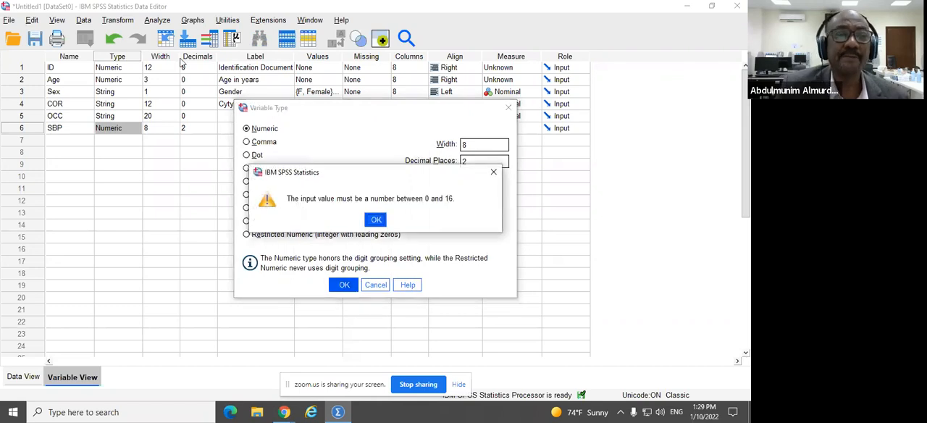
click(376, 221)
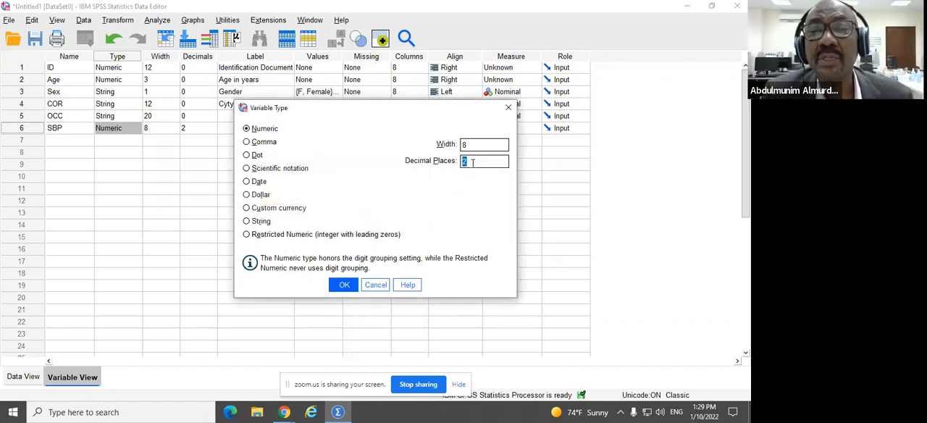
click(346, 285)
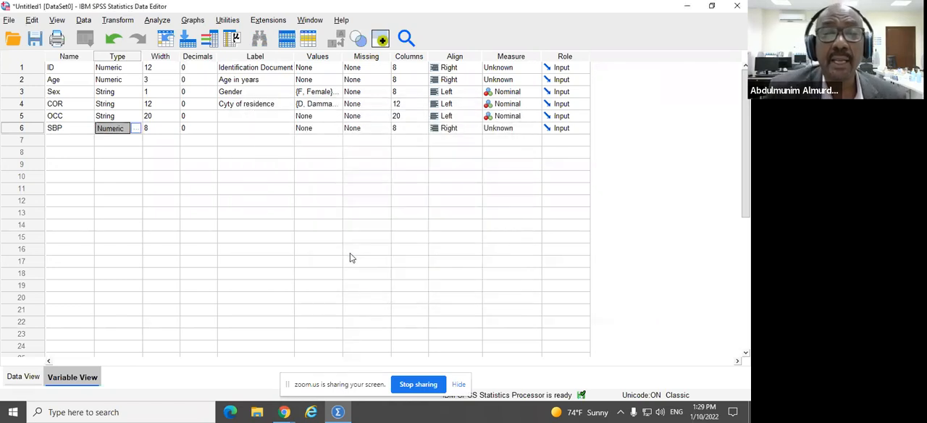
Step: Add a seventh variable named DBP as a Numeric type with 0 decimal places
click(73, 139)
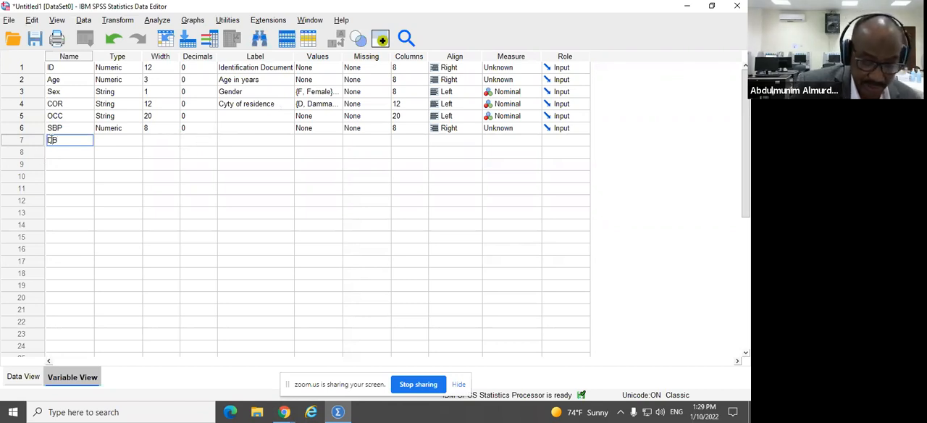
double_click(138, 143)
double_click(463, 162)
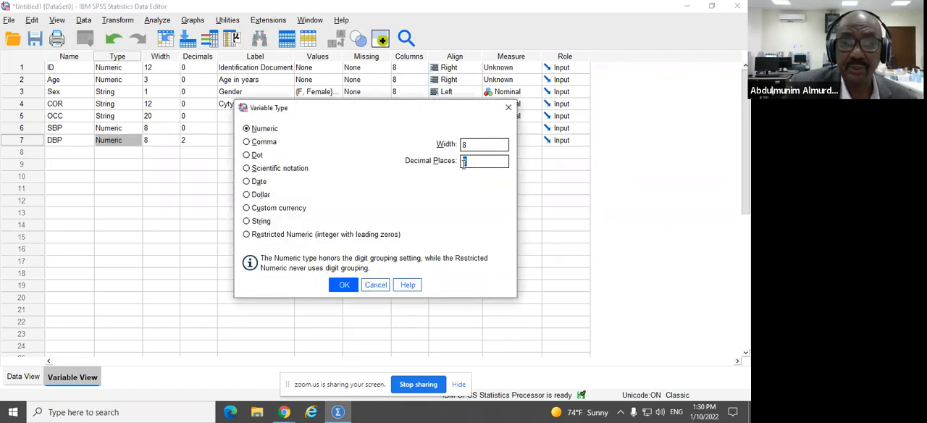
text(0)
click(344, 285)
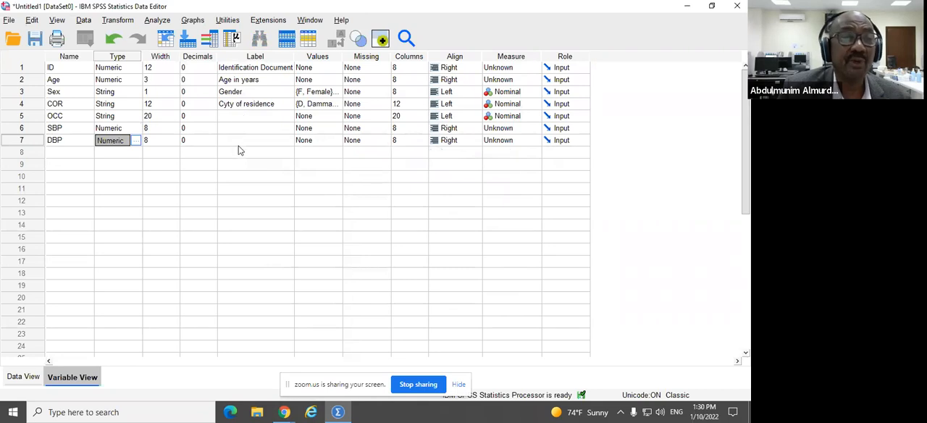
Step: Label the OCC variable "Occupation" and the SBP variable "Systolic Blood Pressure"
click(242, 141)
click(244, 116)
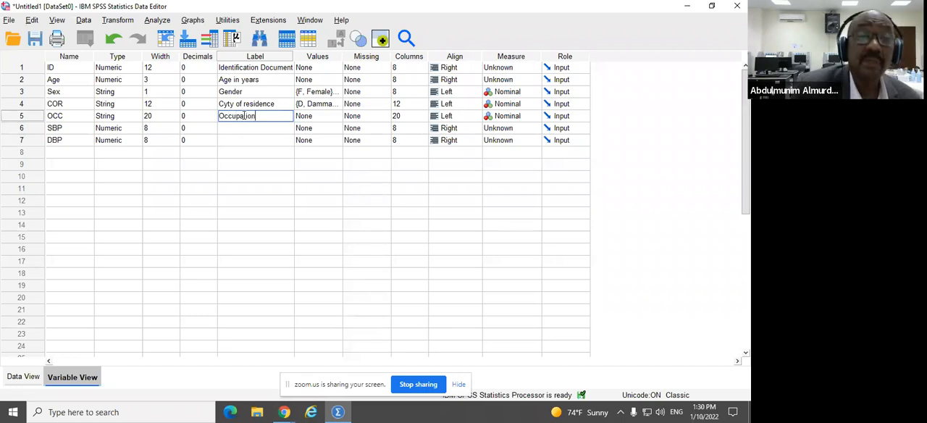
click(223, 128)
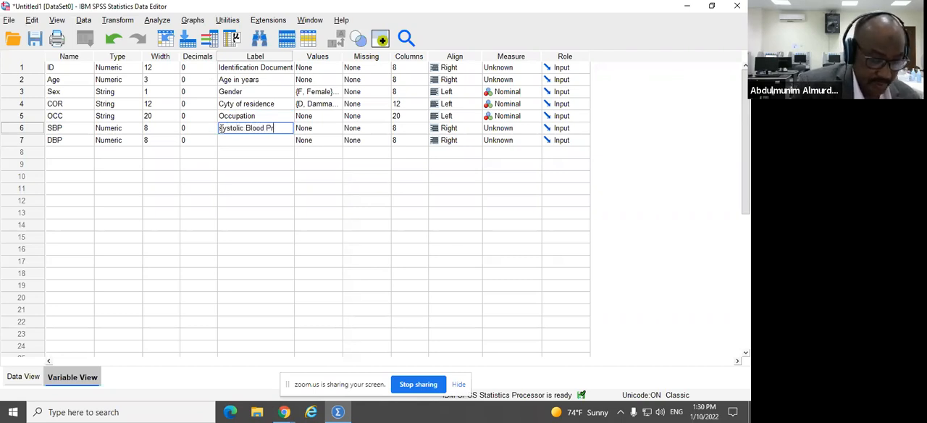
text(Systolic Blood Pressure)
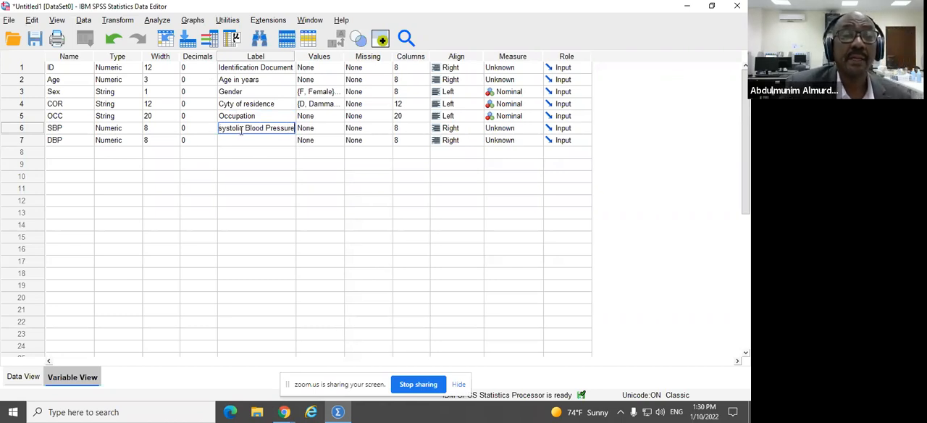
drag(246, 128, 301, 132)
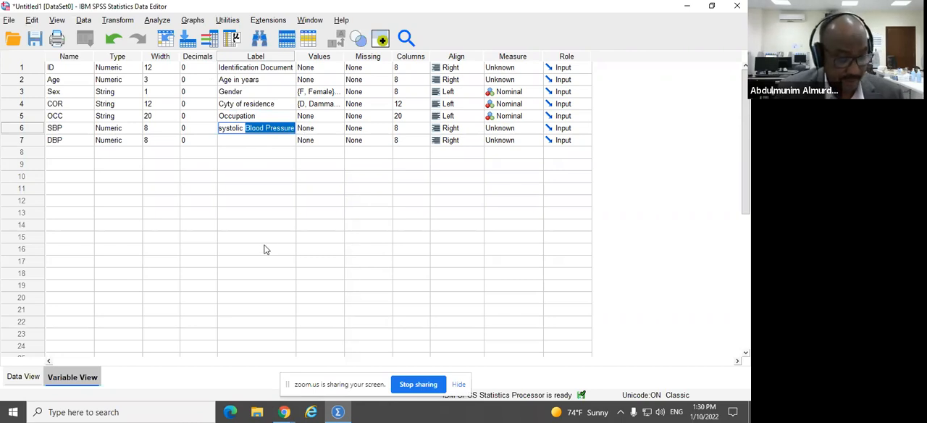
click(220, 129)
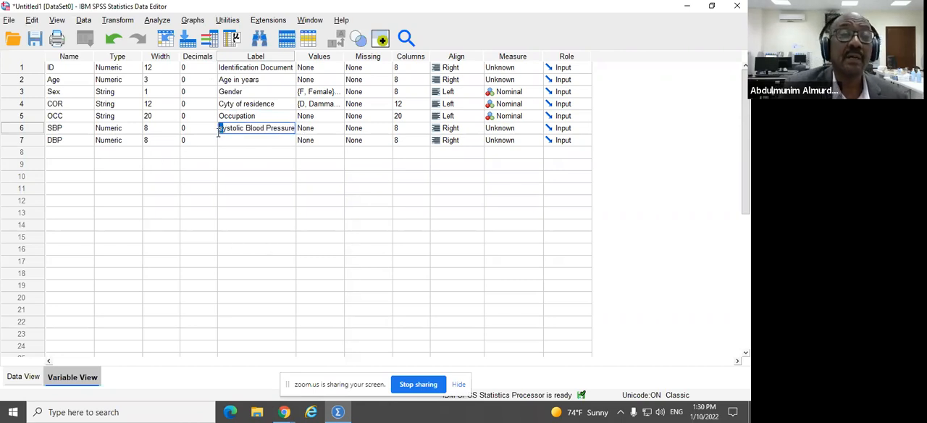
key(Delete)
text(S)
Step: Label the DBP variable "Diastolic Blood Pressure"
click(234, 141)
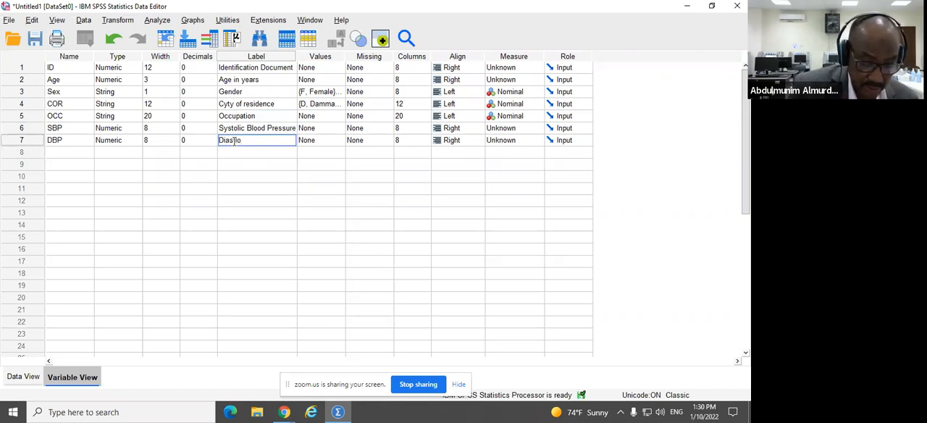
text(Diastoli)
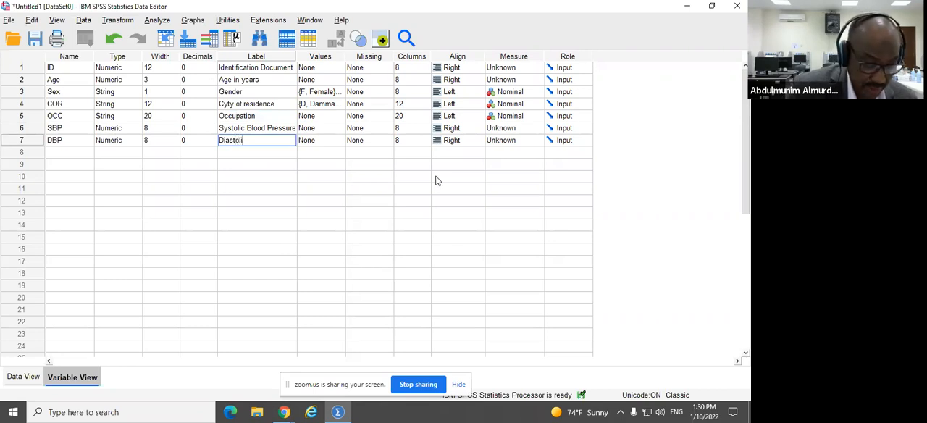
text(c Blood Pressure)
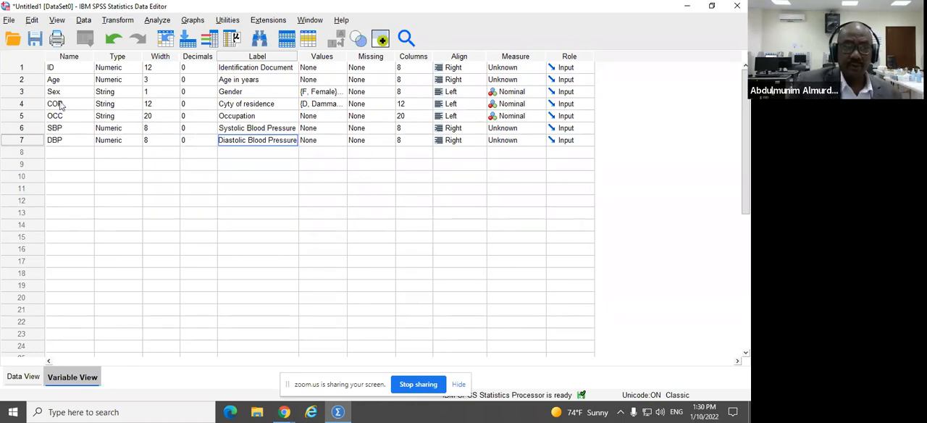
Step: Switch to Data View and toggle the display of value labels for the data cells
click(24, 377)
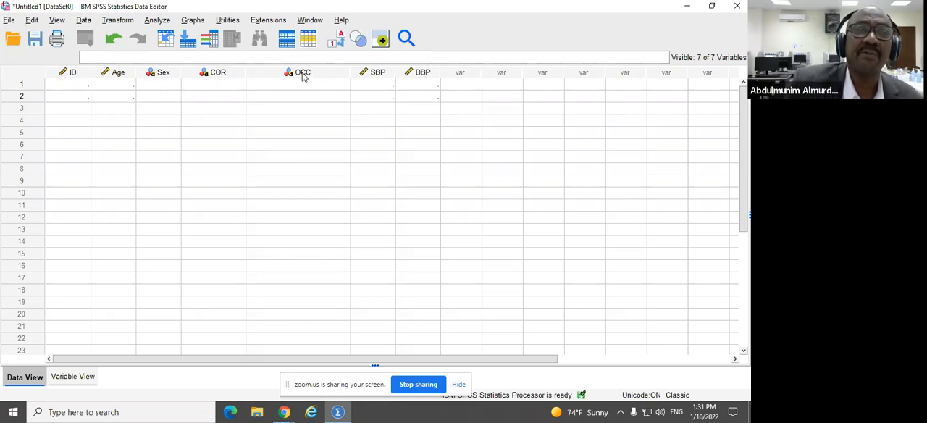
mouse_move(304, 77)
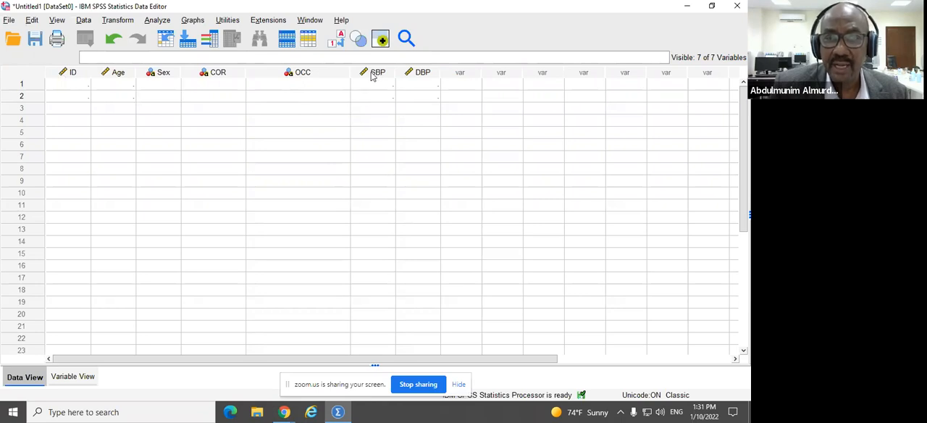
mouse_move(371, 76)
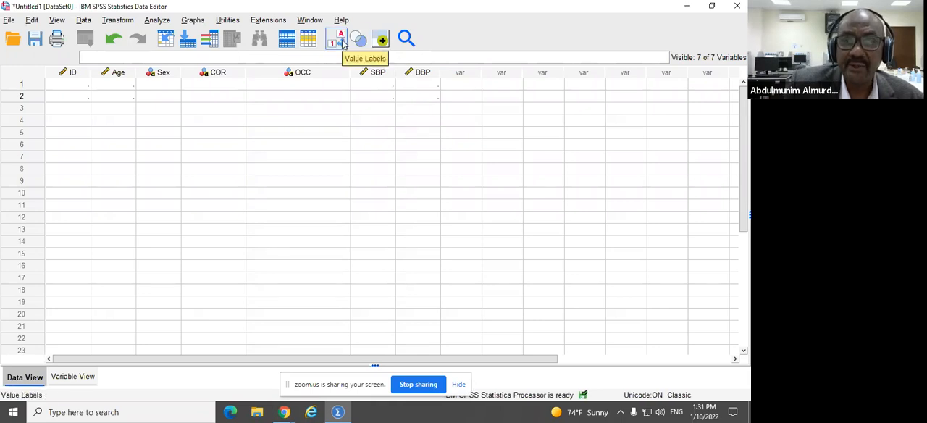
click(343, 43)
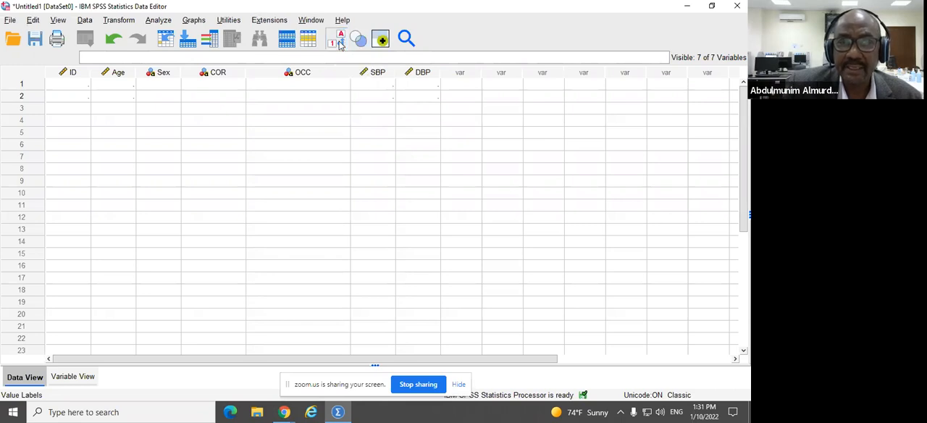
click(331, 98)
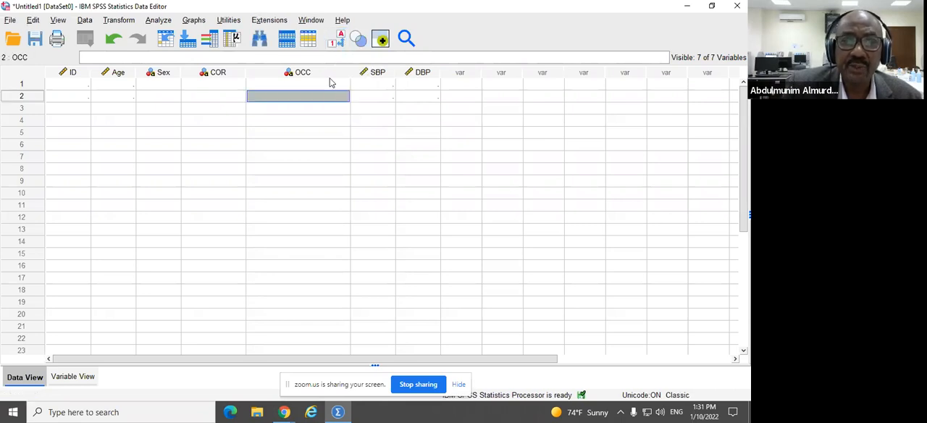
Step: Examine the DBP column's variable details in the data grid and select the first ID cell
click(330, 74)
click(414, 122)
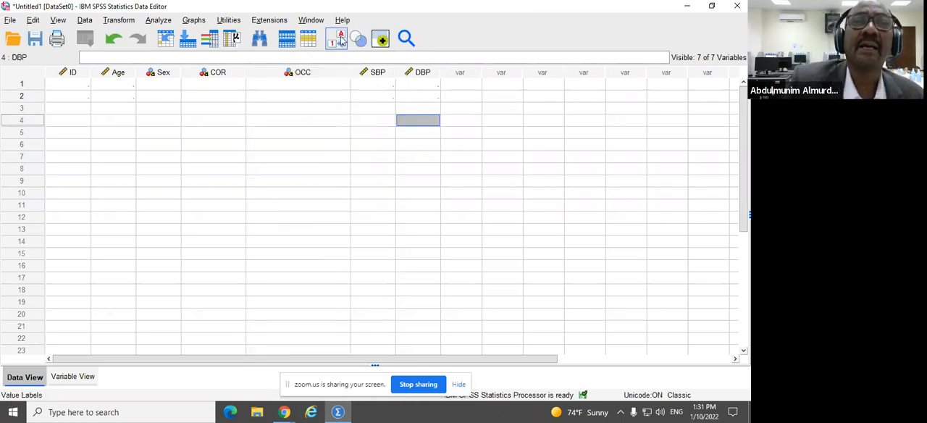
click(416, 75)
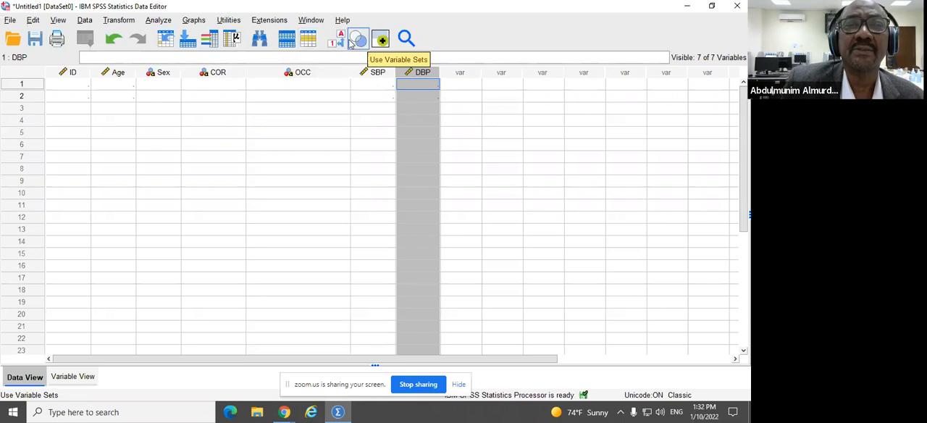
mouse_move(420, 79)
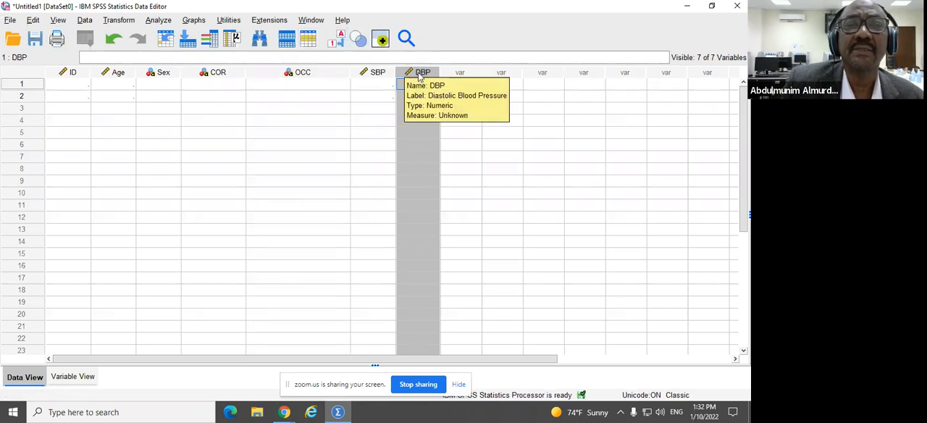
click(336, 126)
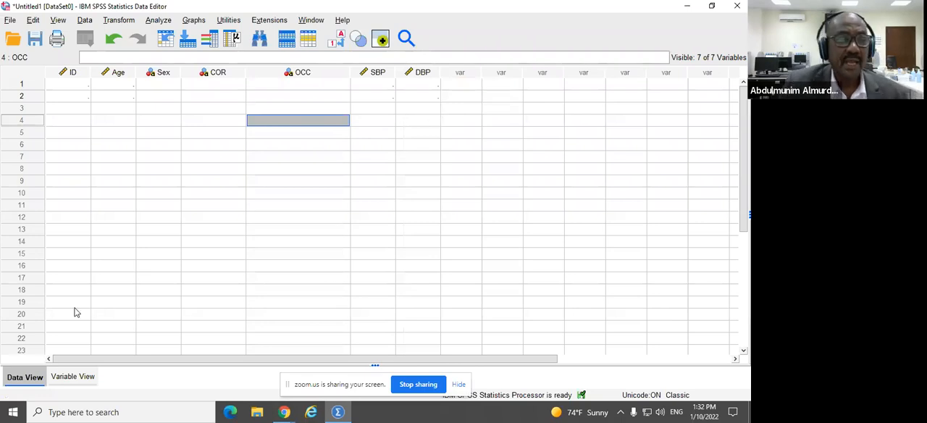
click(72, 88)
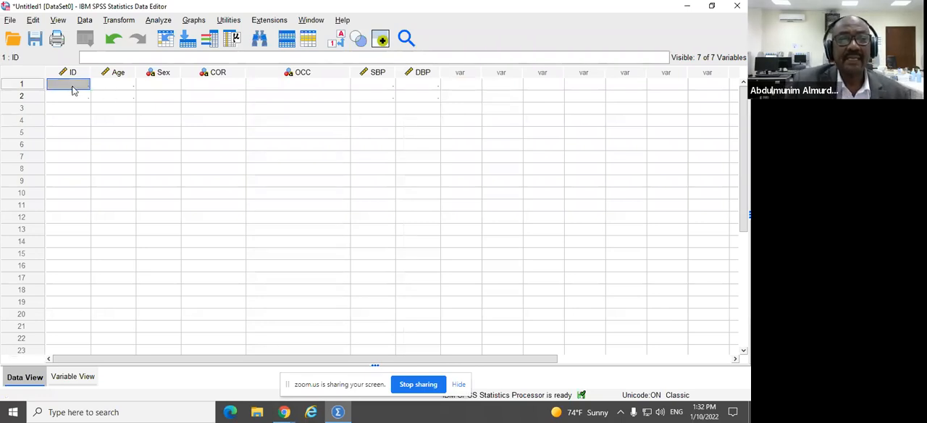
Step: Enter the first case's ID number and an Age of 10000
text(222222)
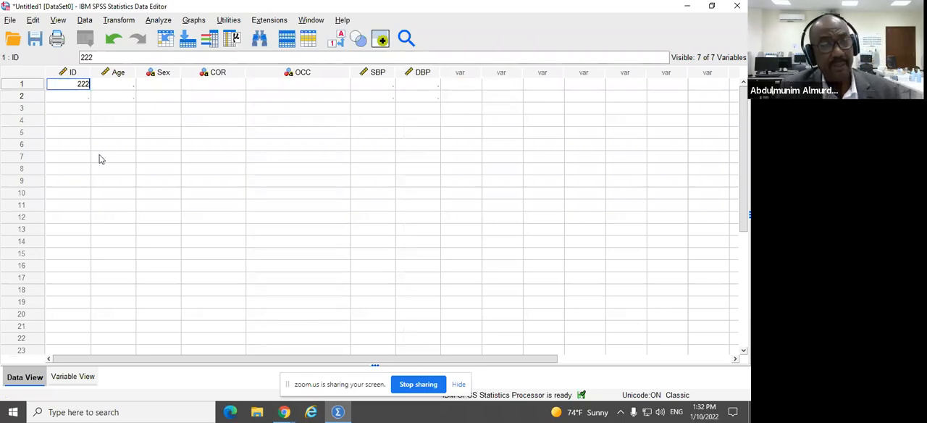
click(129, 87)
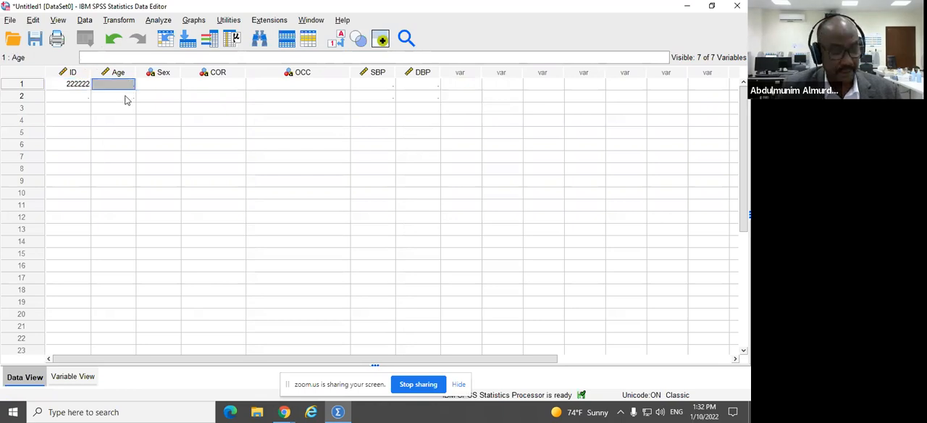
text(34)
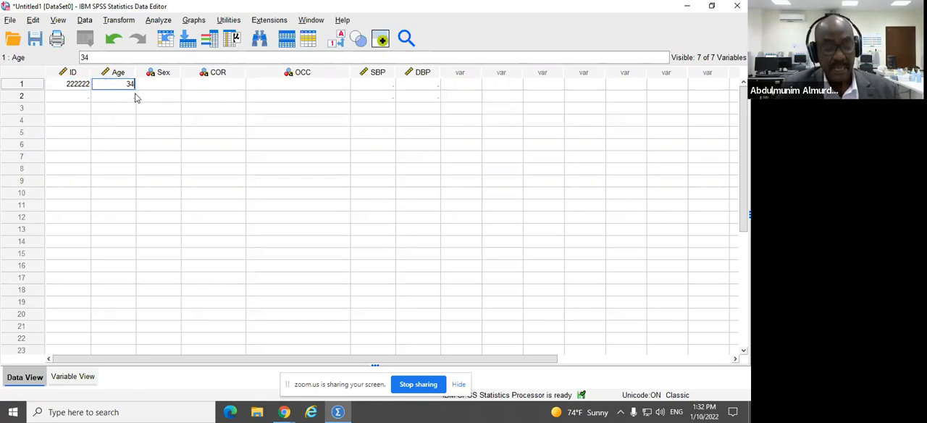
key(BackSpace)
key(BackSpace)
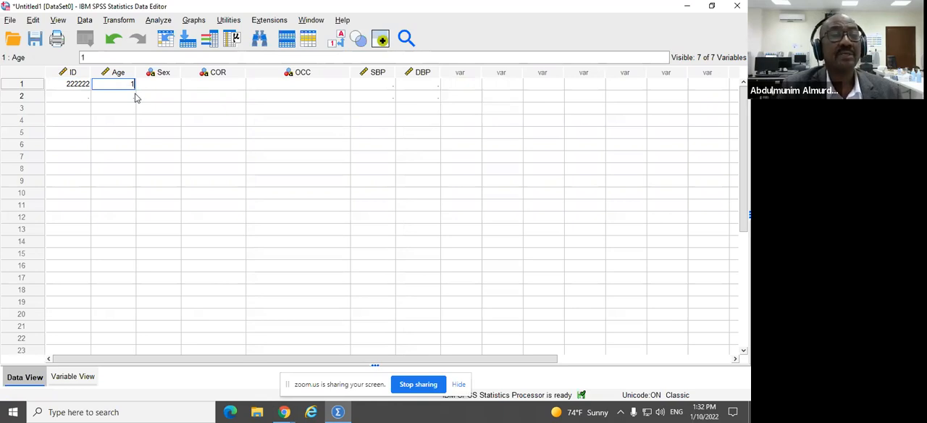
text(10000)
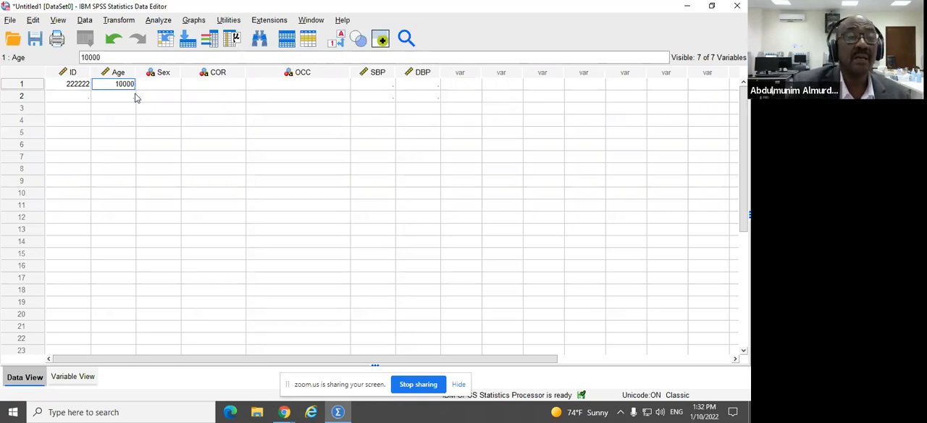
key(Return)
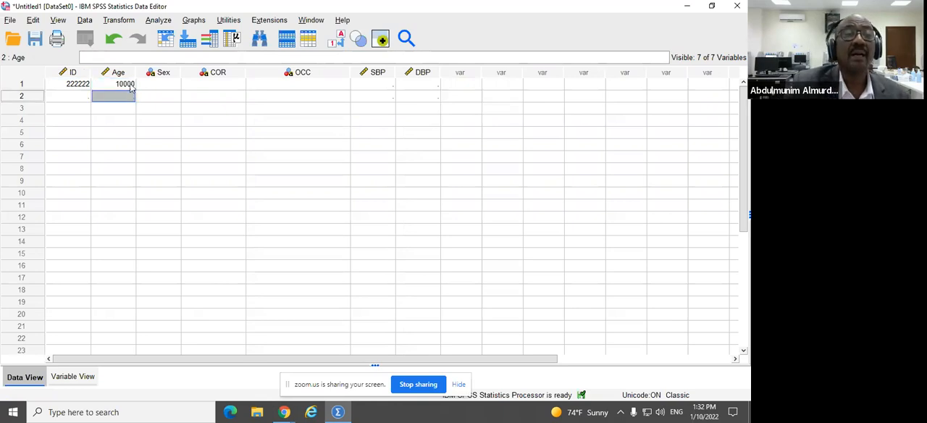
Step: Examine the Age variable's type and width definition in Variable View
click(131, 85)
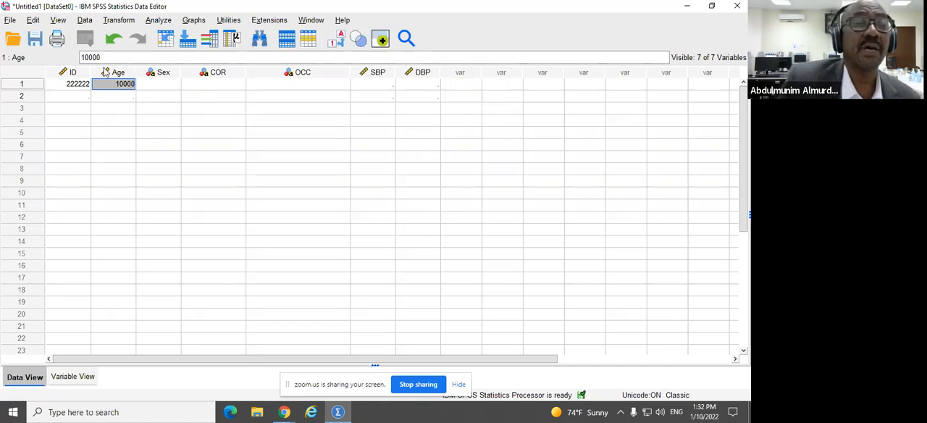
click(107, 74)
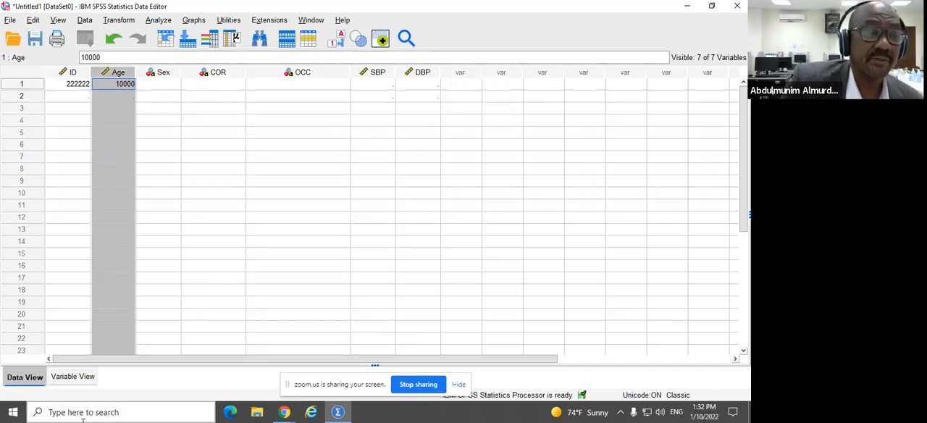
click(73, 376)
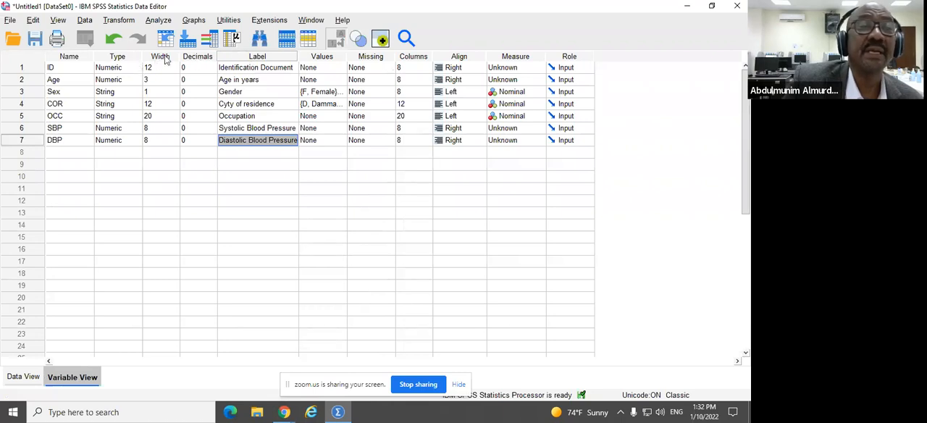
click(75, 80)
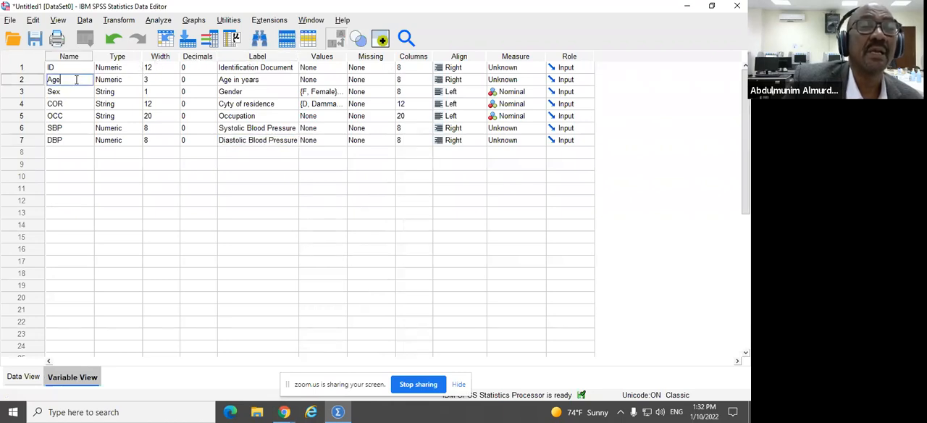
click(126, 83)
click(151, 79)
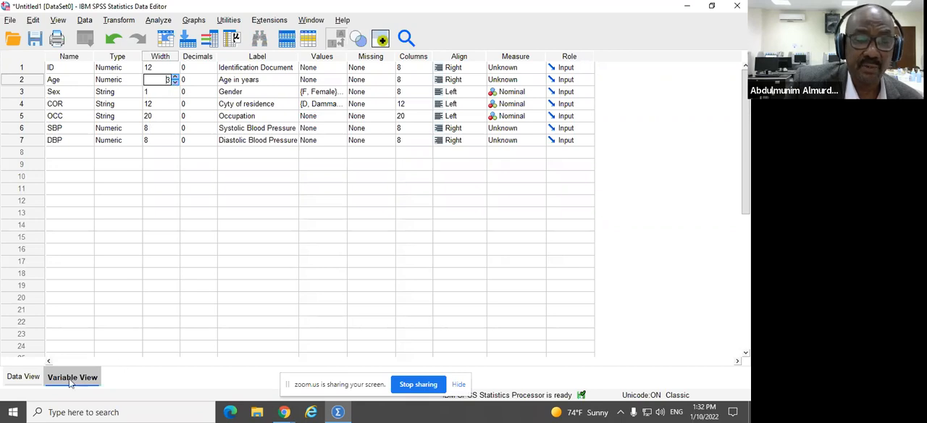
Step: Return to Data View and change the first case's Age to 45
click(23, 376)
click(122, 87)
double_click(122, 87)
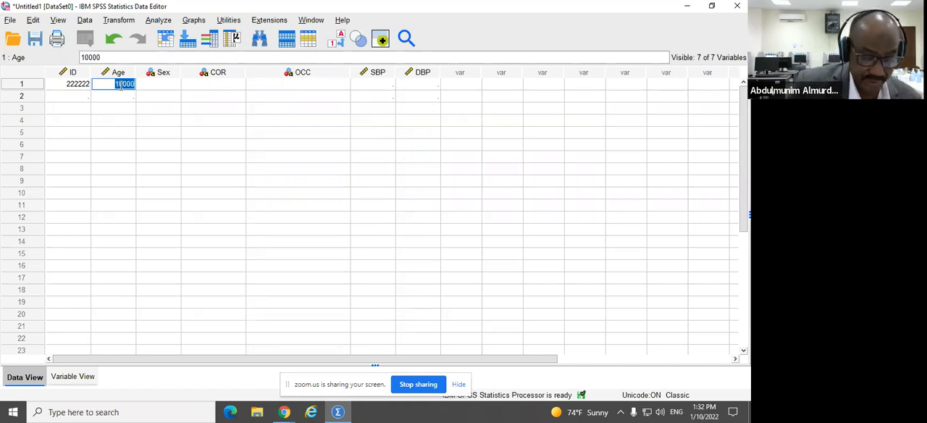
text(45)
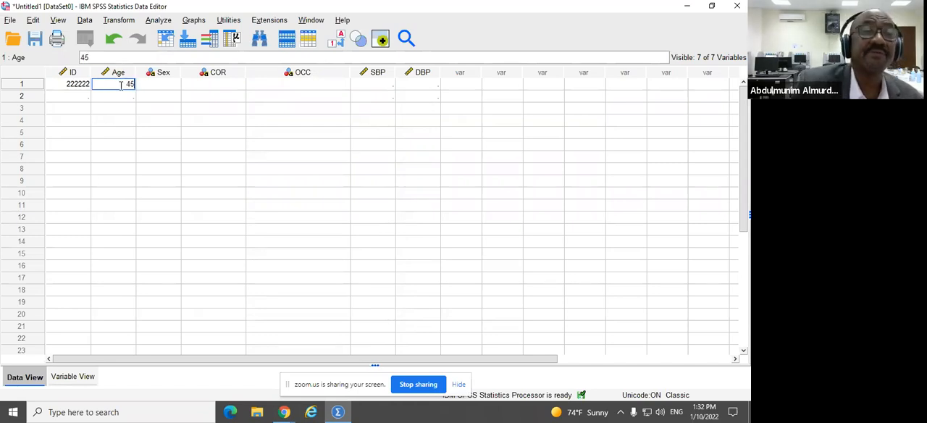
Step: Set the first case's Sex to Female and its COR to Riyadh
click(154, 89)
click(157, 85)
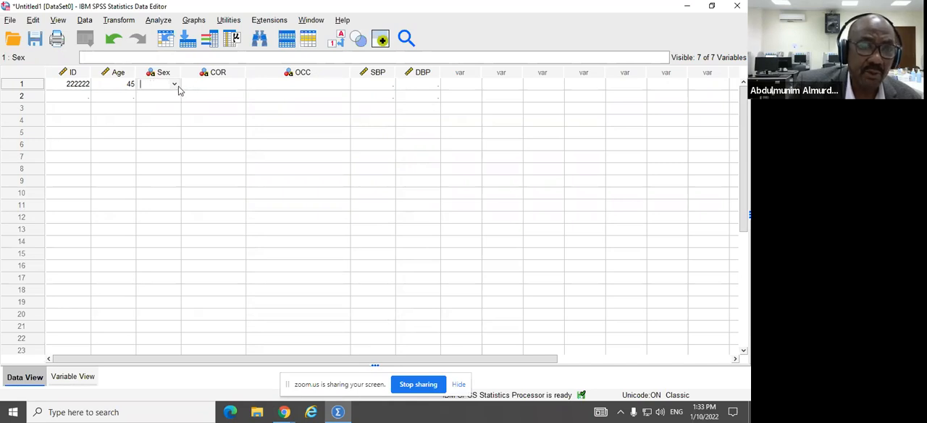
click(176, 86)
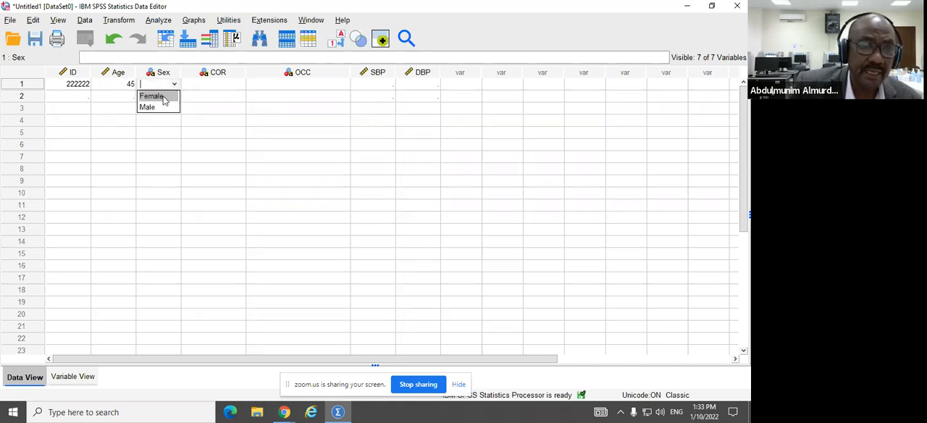
click(164, 100)
click(230, 88)
click(235, 87)
click(239, 84)
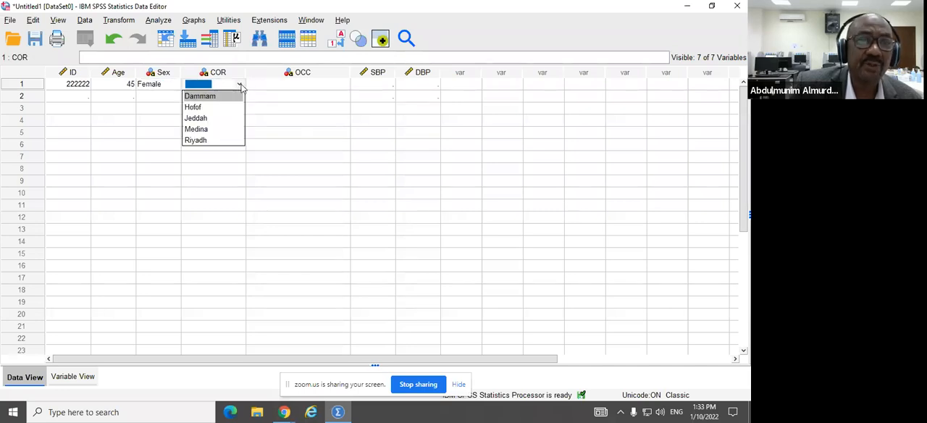
click(205, 140)
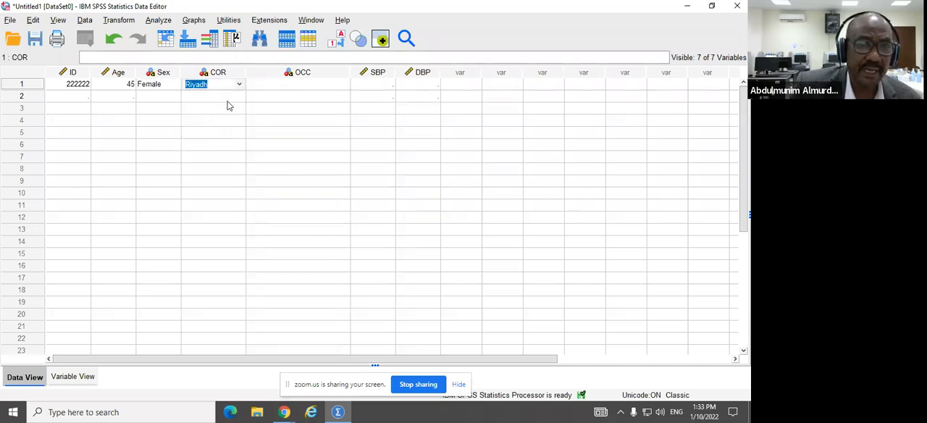
Step: Enter "student" as the first case's OCC value
click(319, 87)
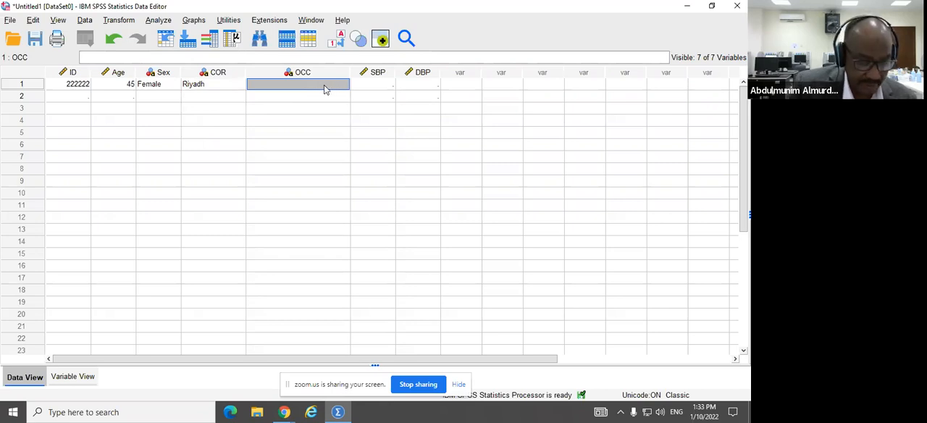
text(student)
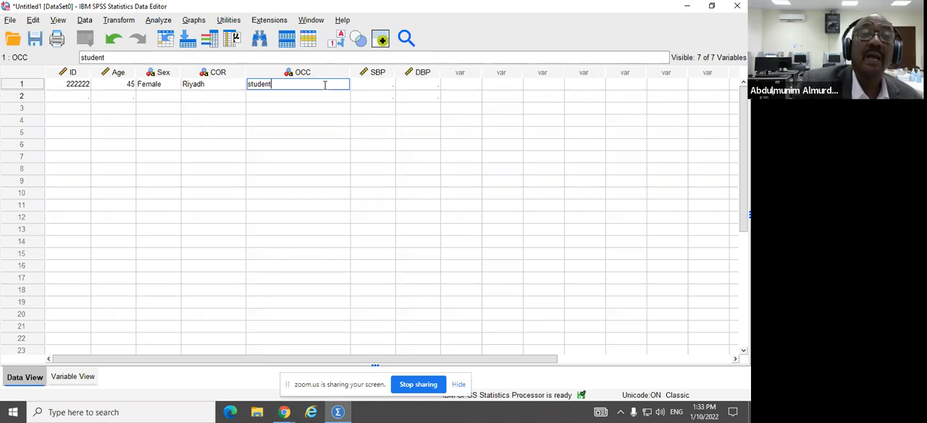
key(BackSpace)
key(BackSpace)
key(BackSpace)
key(BackSpace)
key(BackSpace)
key(BackSpace)
key(BackSpace)
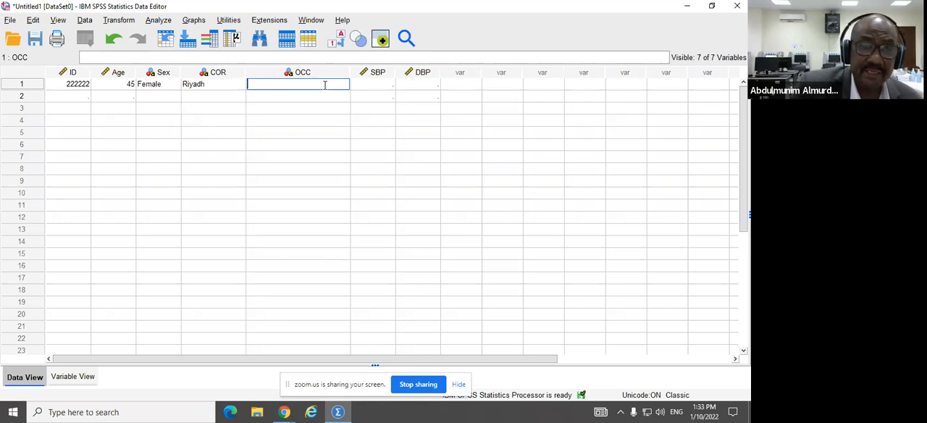
text(st)
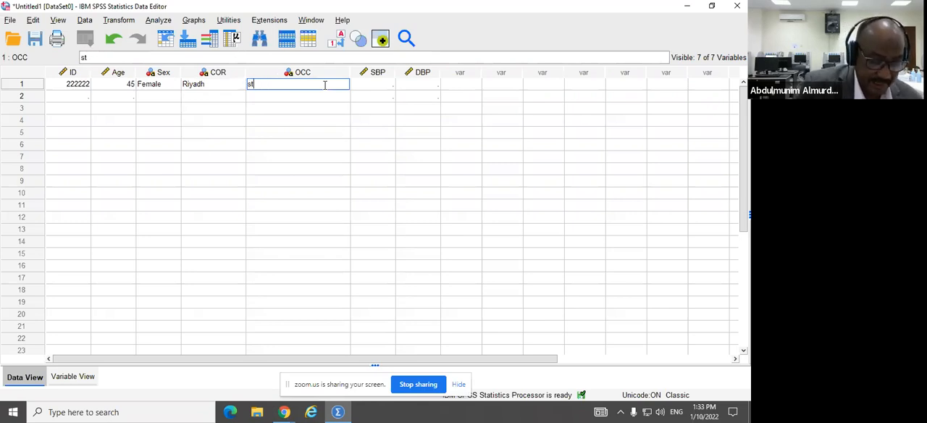
text(udent)
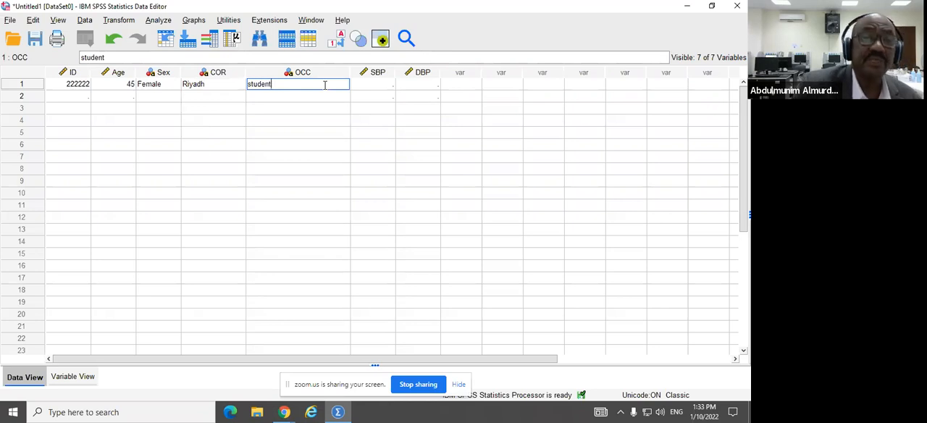
click(269, 96)
click(278, 86)
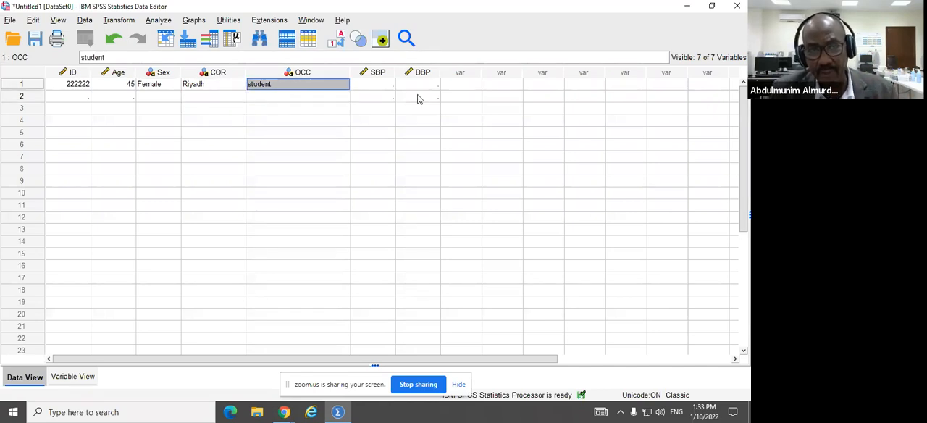
Step: Enter 120 for SBP and 80 for DBP in the first case
click(387, 87)
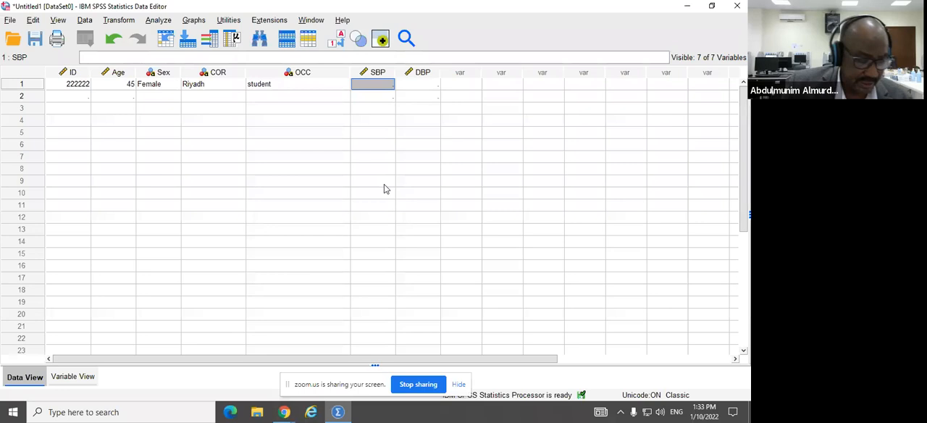
text(120)
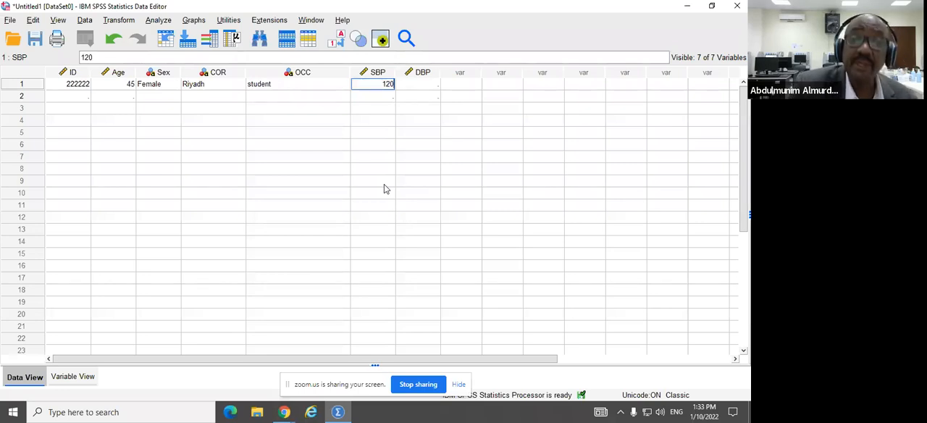
click(428, 88)
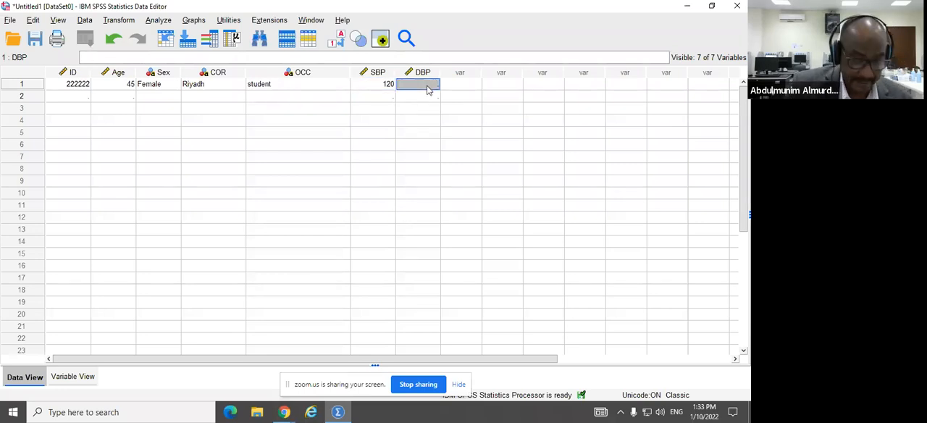
text(80)
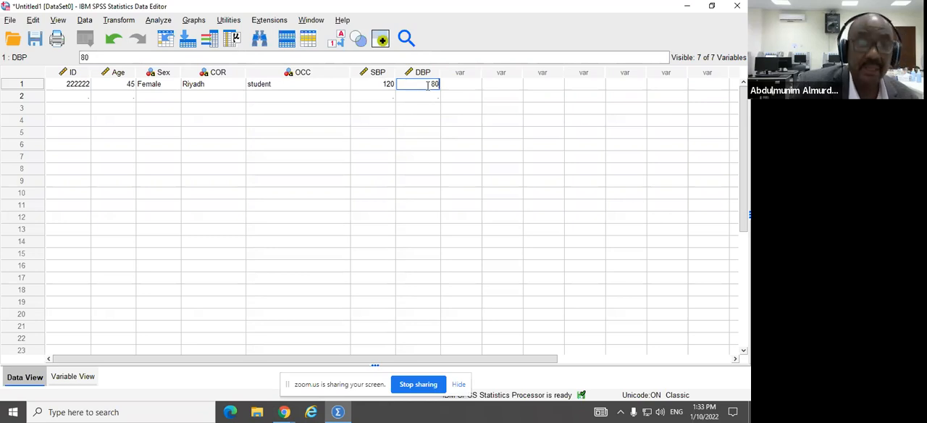
Step: Enter the second case's ID number and an Age of 23
click(78, 96)
text(3213444)
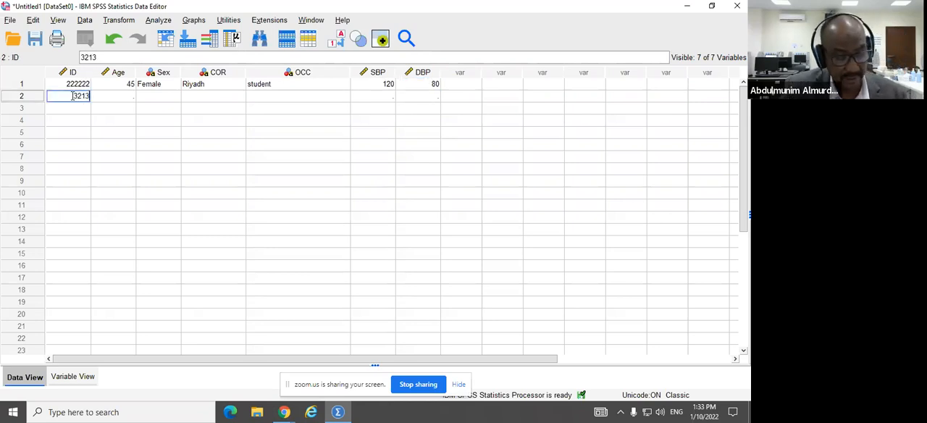
click(125, 101)
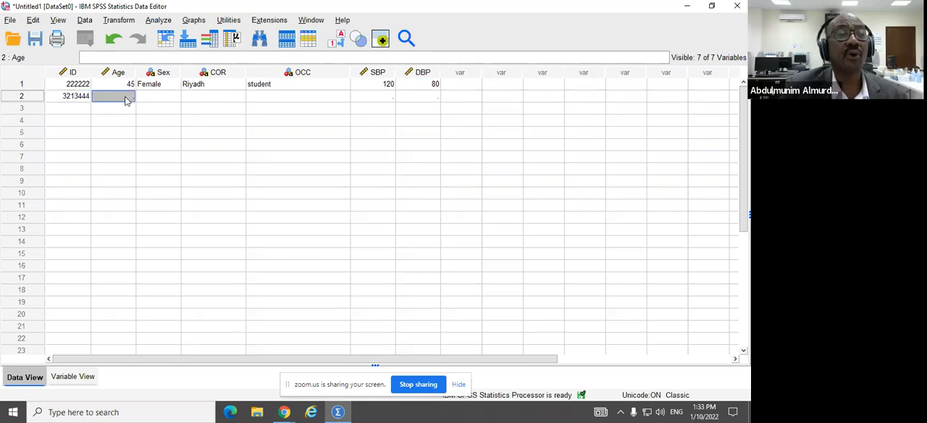
text(23)
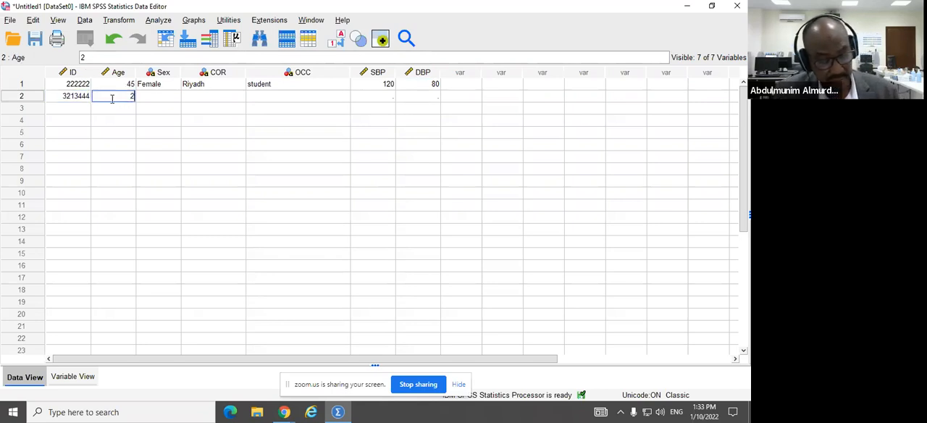
Step: Set the second case's Sex to Male and its COR to Jeddah
click(172, 102)
click(172, 101)
click(174, 97)
click(163, 119)
click(233, 98)
click(240, 99)
click(240, 99)
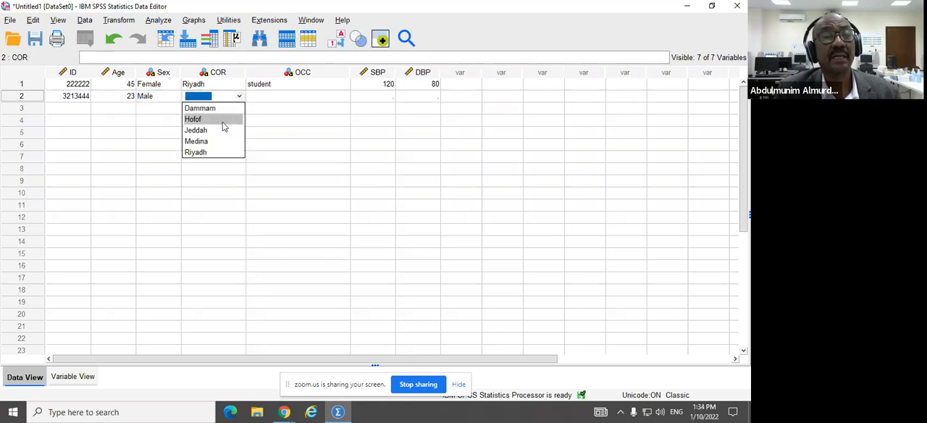
click(231, 130)
Step: Enter "stdent" as the second case's OCC value and move on to its SBP cell
click(266, 101)
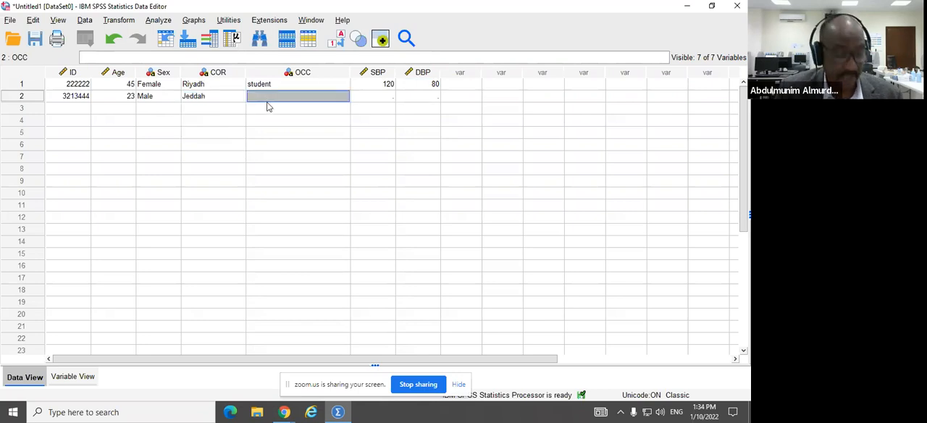
text(sty)
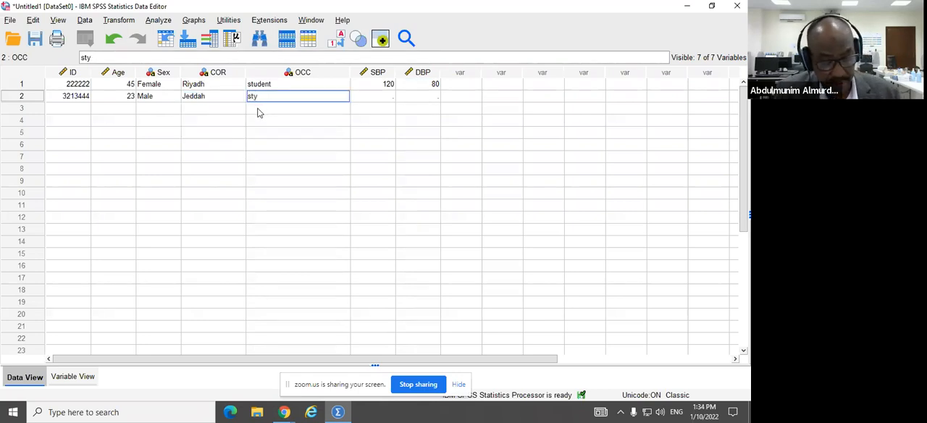
key(BackSpace)
text(dent)
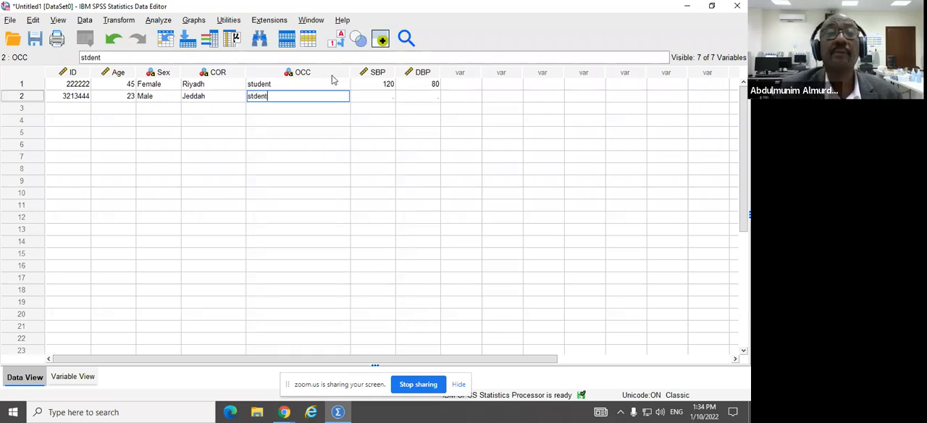
click(386, 98)
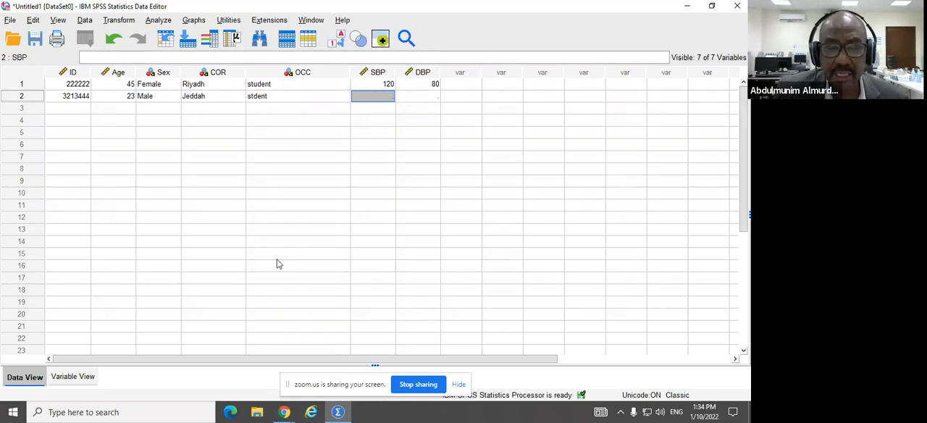
click(72, 378)
click(16, 379)
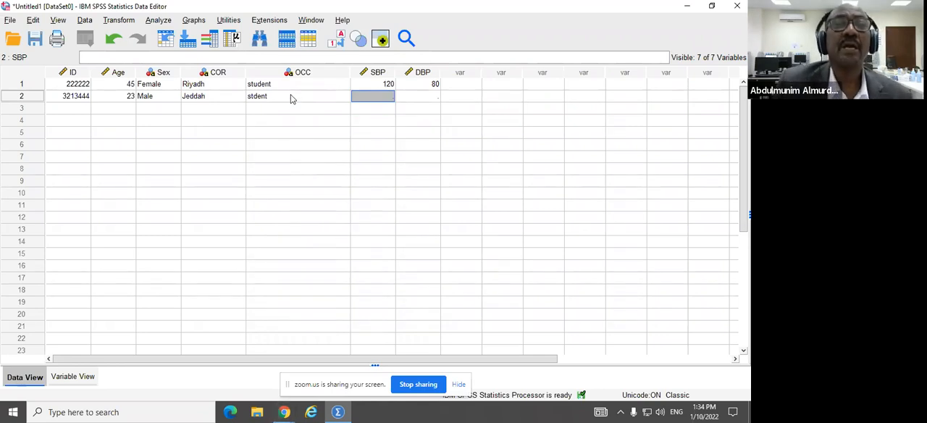
click(262, 103)
double_click(255, 99)
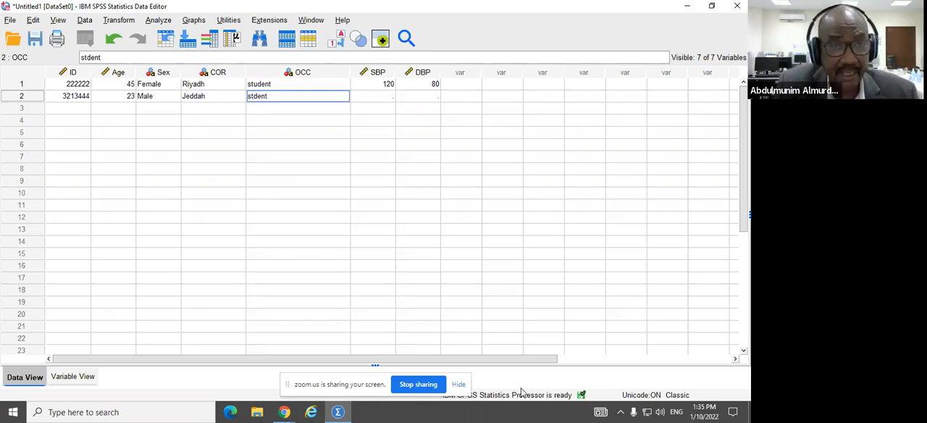
click(280, 194)
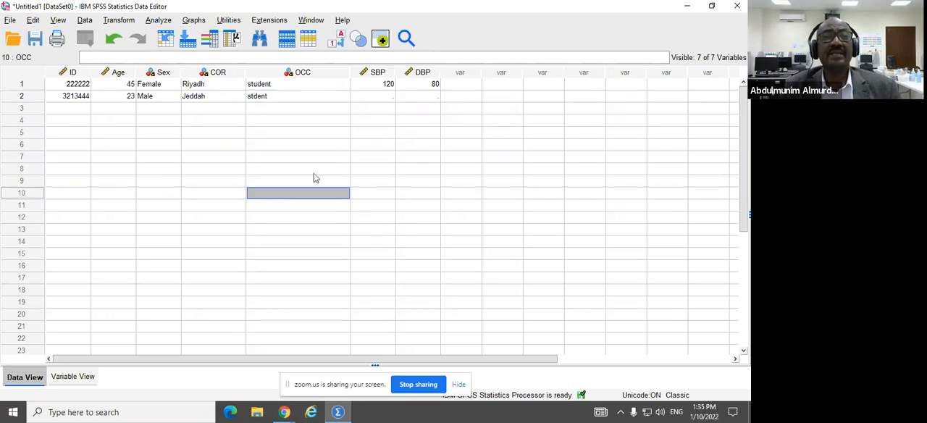
click(264, 101)
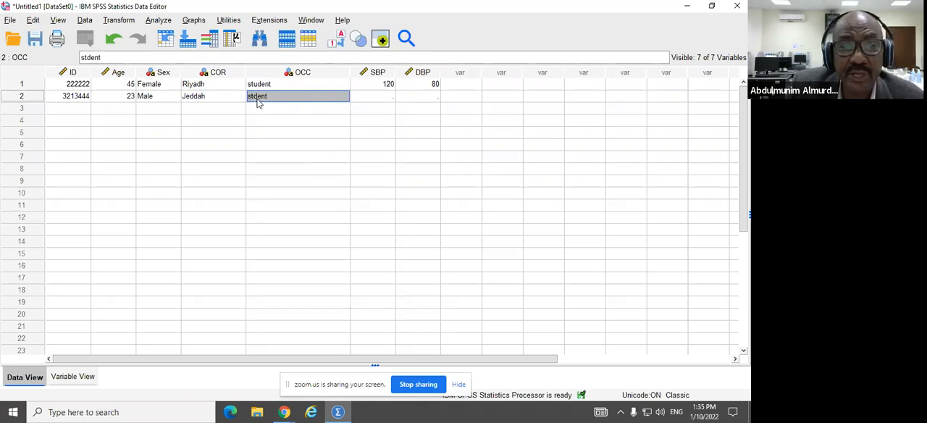
click(262, 87)
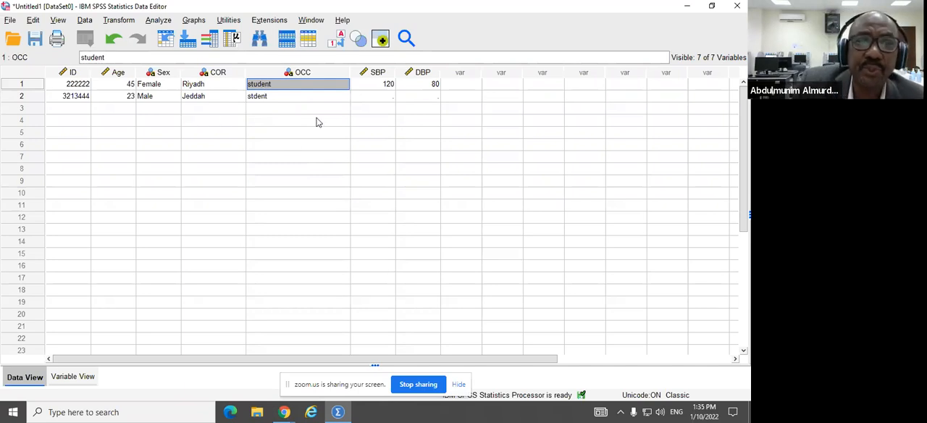
click(85, 20)
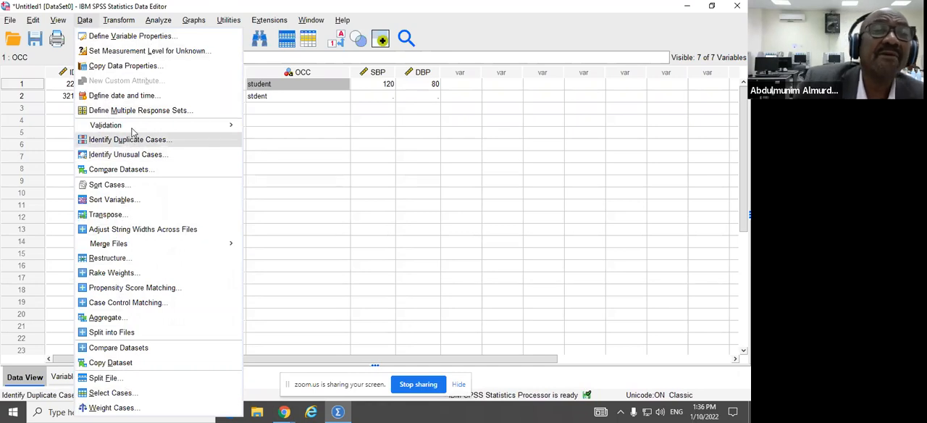
mouse_move(153, 22)
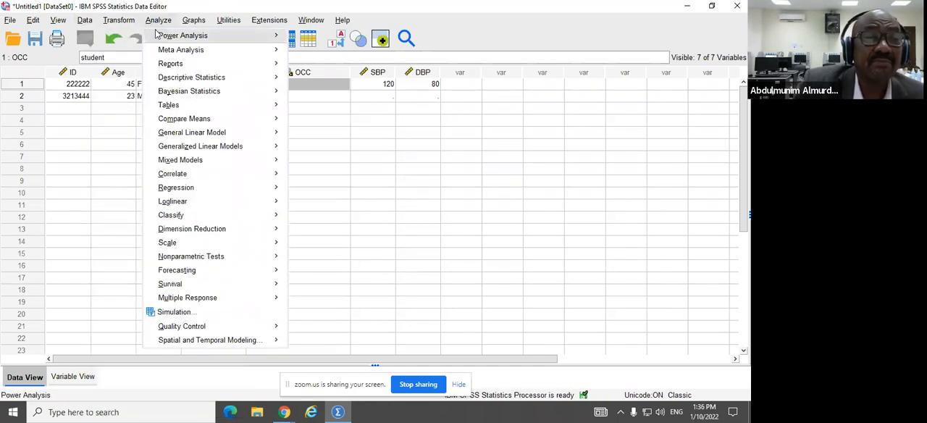
mouse_move(173, 109)
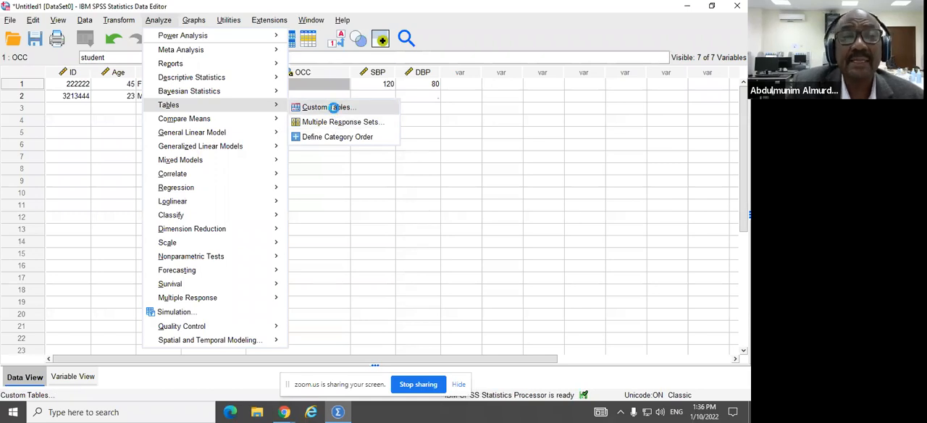
click(333, 108)
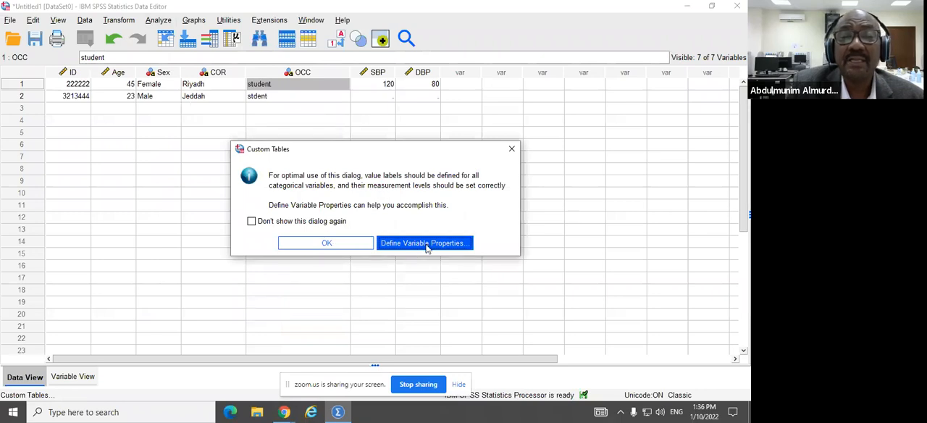
click(320, 243)
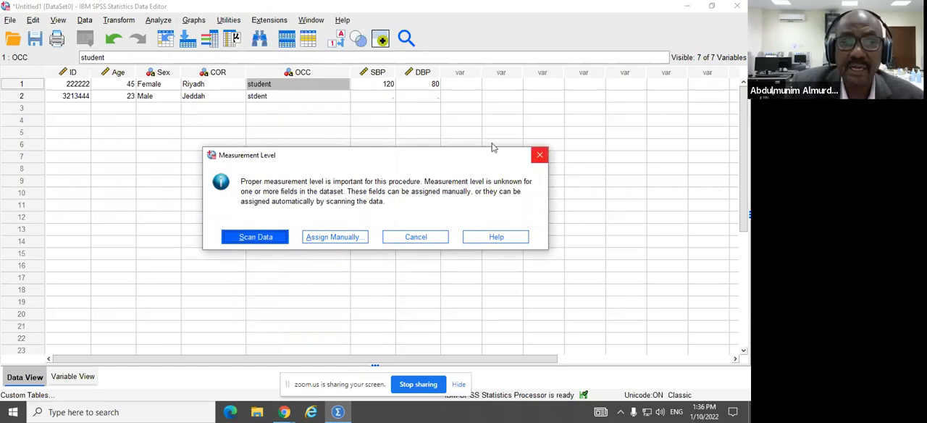
click(540, 155)
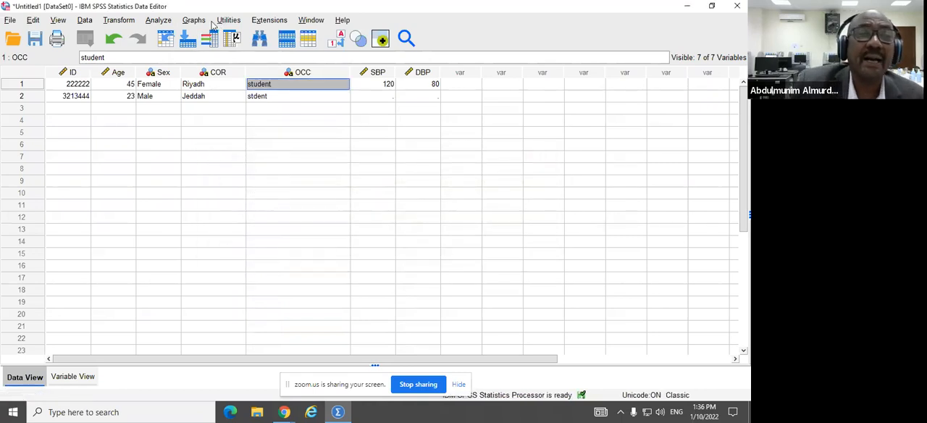
Step: Start a Frequencies analysis and add the Identification Document variable to it
click(158, 20)
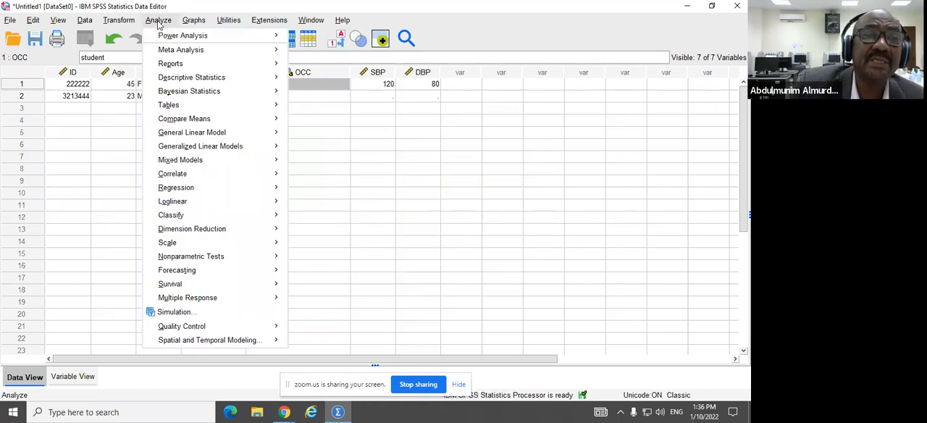
mouse_move(168, 38)
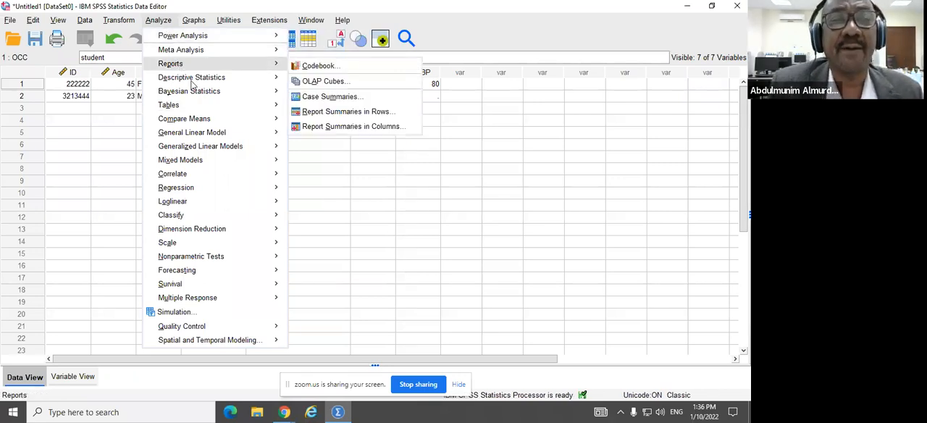
mouse_move(200, 82)
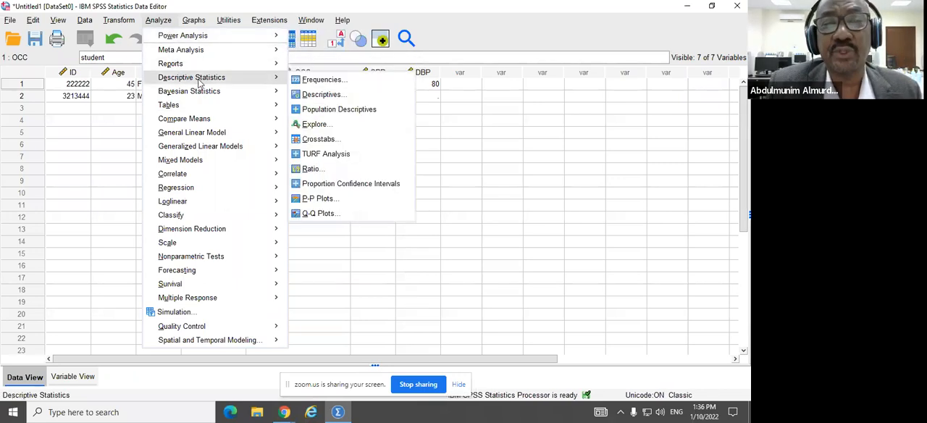
click(332, 81)
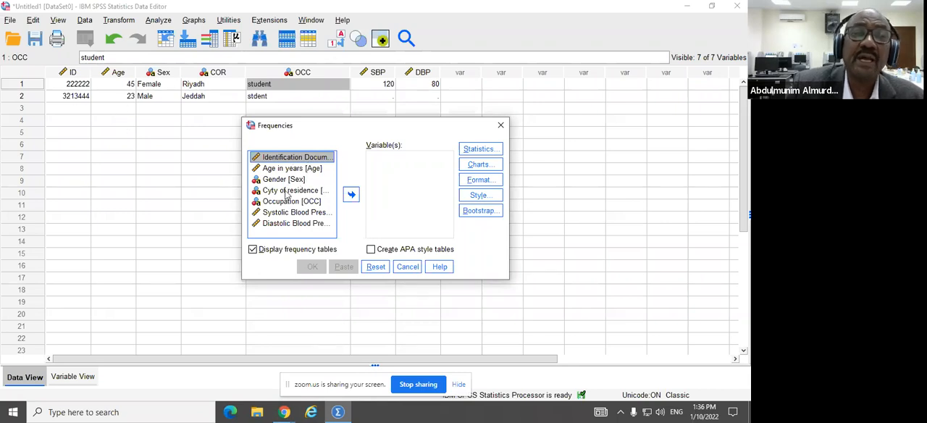
click(351, 197)
click(351, 197)
click(351, 196)
click(351, 197)
click(351, 197)
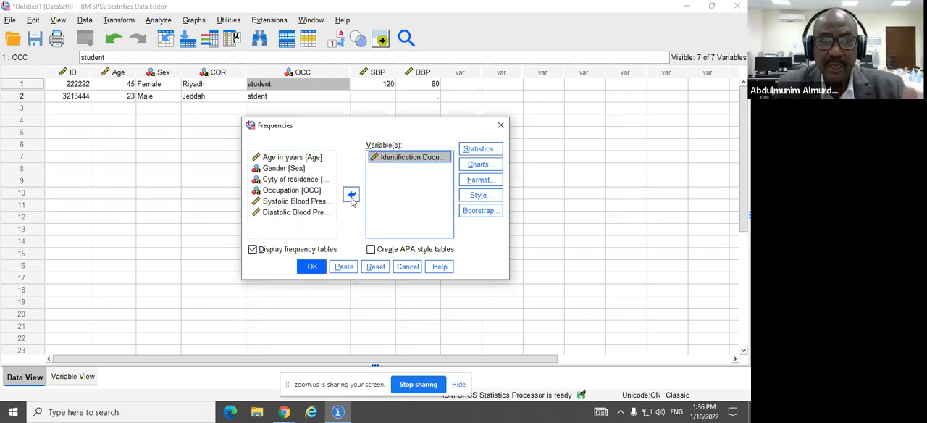
Step: Add the Age in years, Gender and Cyty of residence variables to the Frequencies analysis
click(288, 158)
click(351, 196)
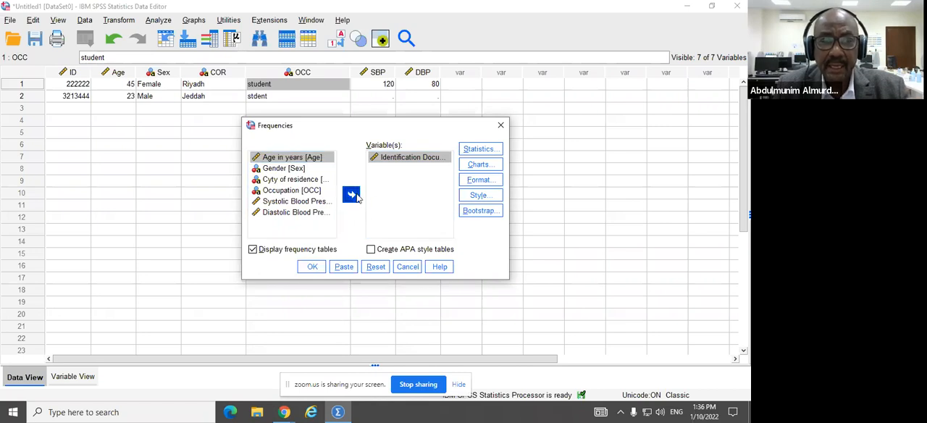
click(351, 195)
click(303, 159)
click(353, 196)
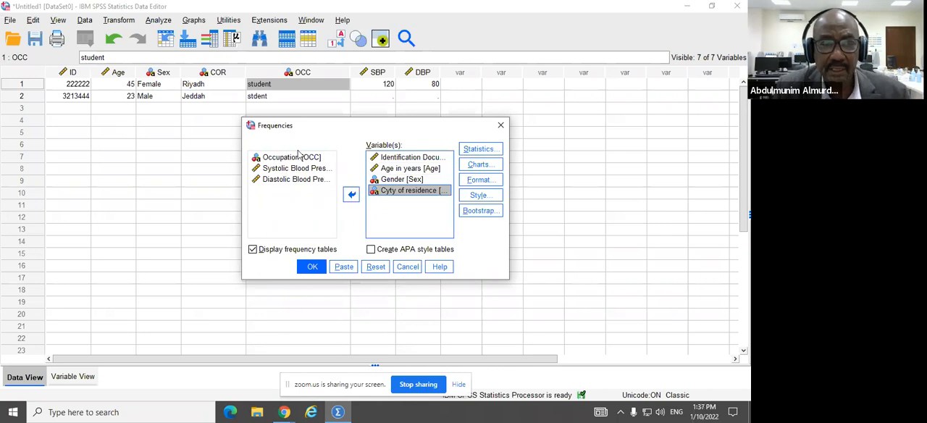
Step: Add Occupation, Systolic Blood Pressure and Diastolic Blood Pressure to the Frequencies analysis and run it
click(298, 159)
key(shift+Down)
key(shift+Down)
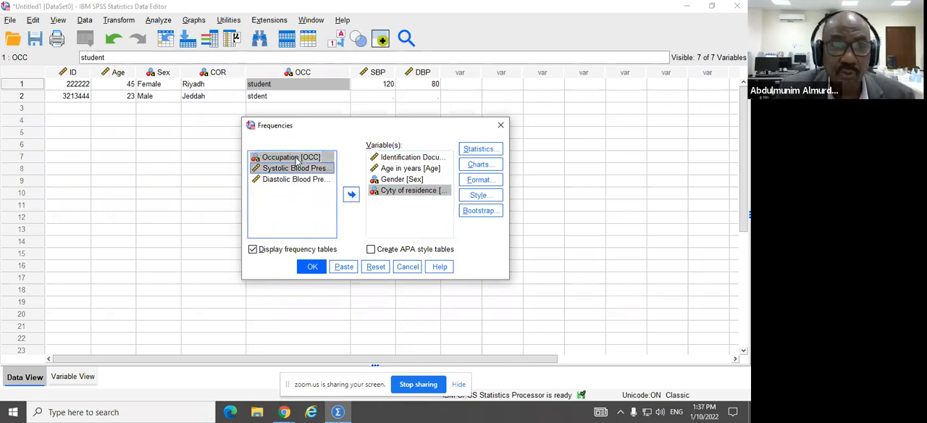
click(351, 194)
click(313, 267)
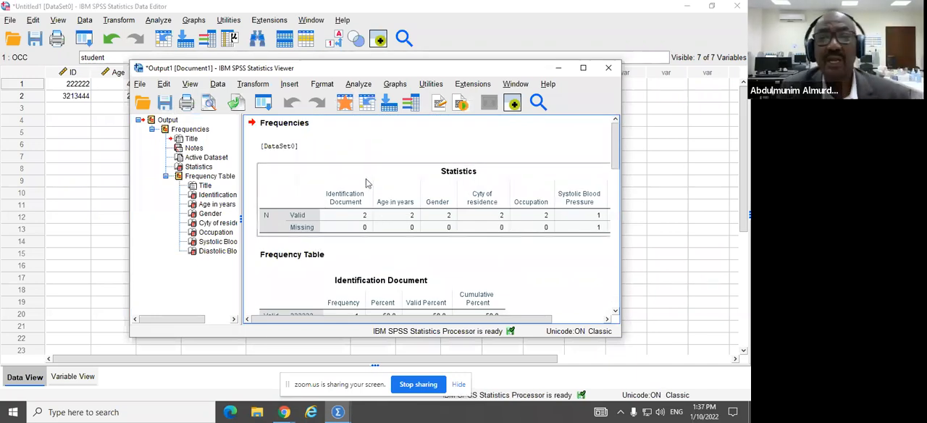
Step: Maximize the output window and examine the frequency tables down to Diastolic Blood Pressure, checking the Occupation categories
click(583, 68)
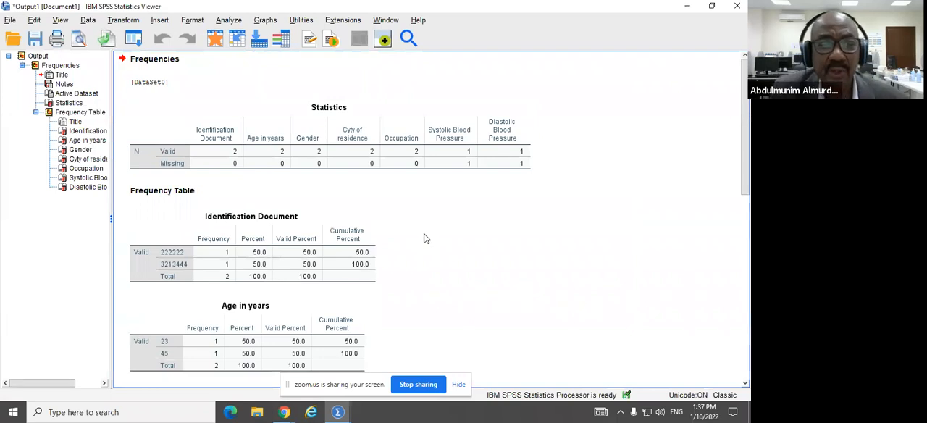
scroll(362, 136, down, 5)
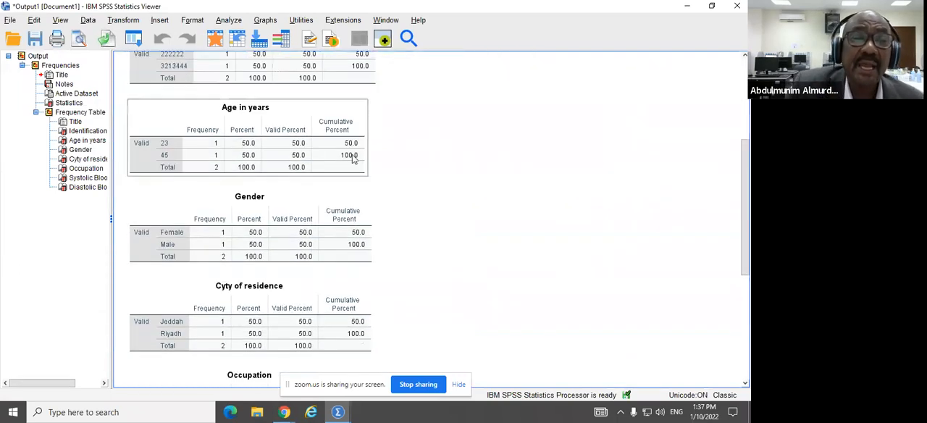
scroll(355, 152, down, 2)
scroll(286, 265, down, 2)
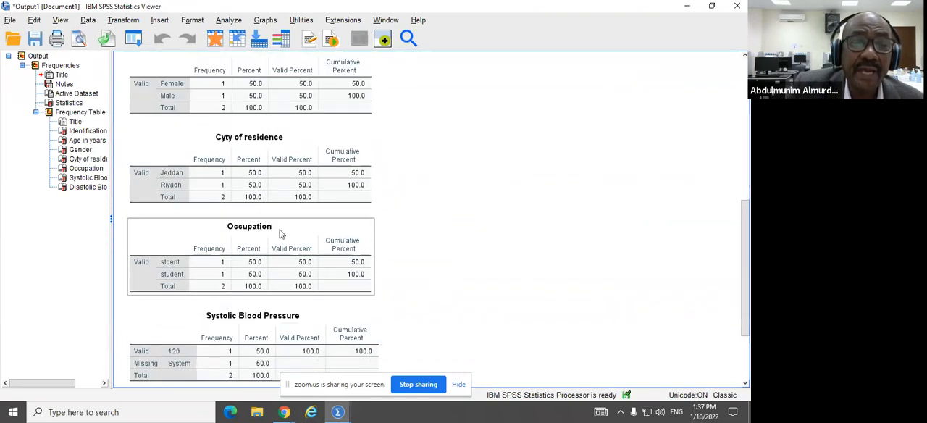
scroll(282, 235, down, 1)
scroll(293, 194, down, 1)
click(296, 195)
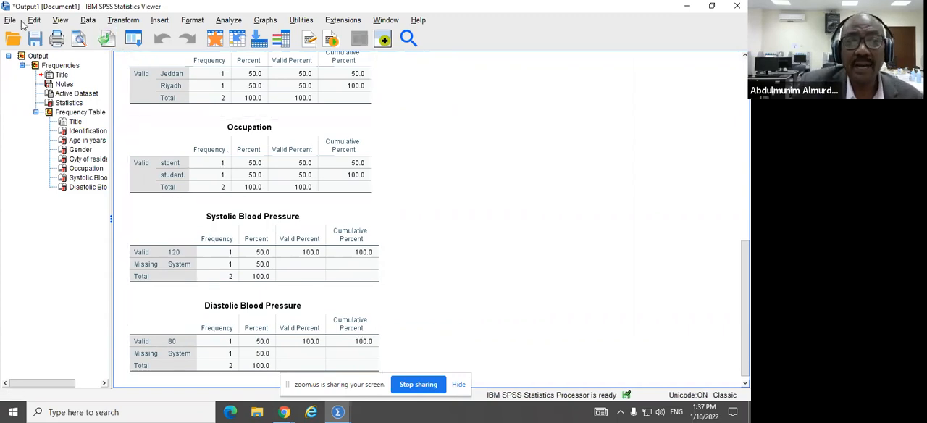
Step: Compare the dataset with the Frequencies output and return to the dataset
click(687, 7)
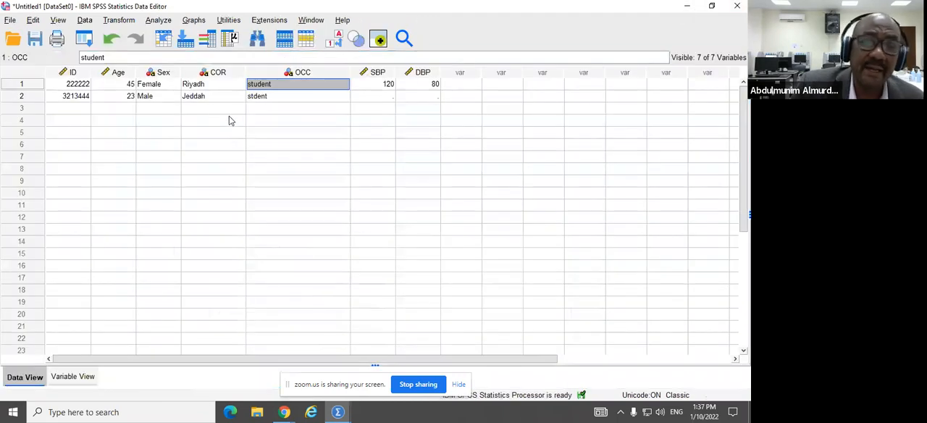
click(338, 412)
click(396, 358)
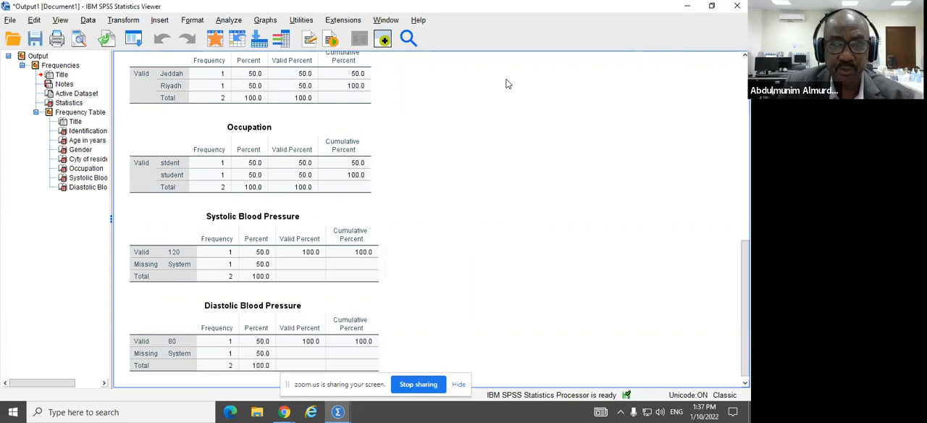
click(686, 6)
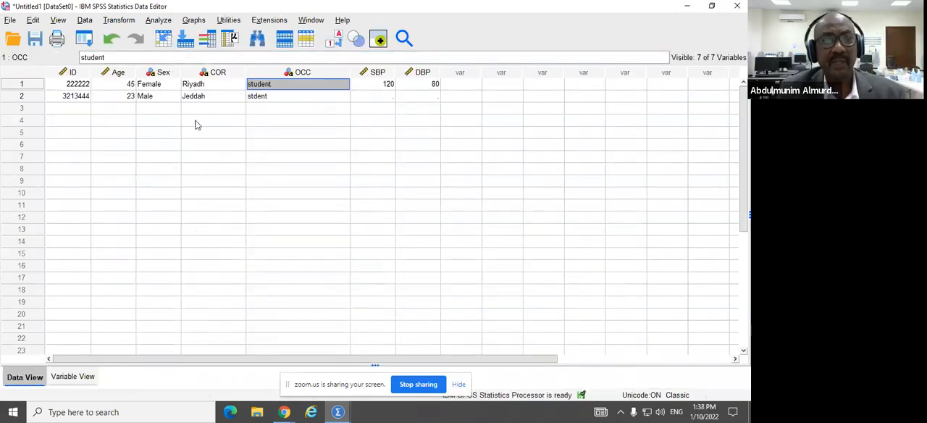
Step: Correct the misspelled OCC value of the second case to "student"
click(262, 96)
double_click(262, 96)
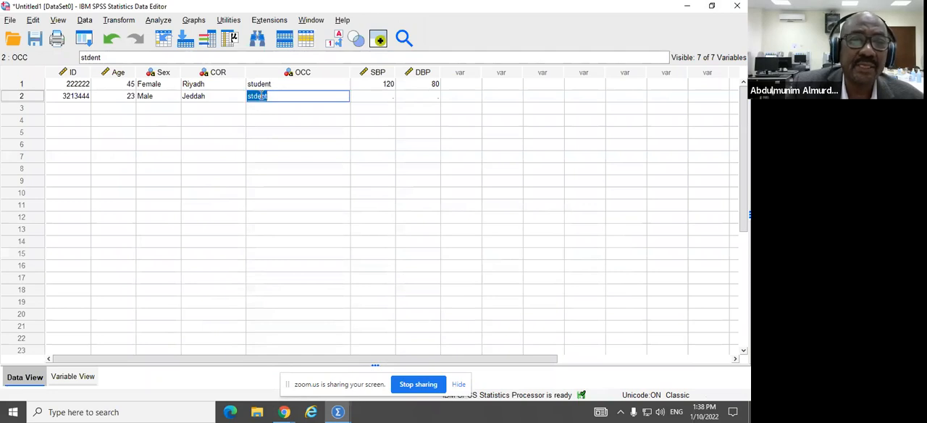
click(250, 95)
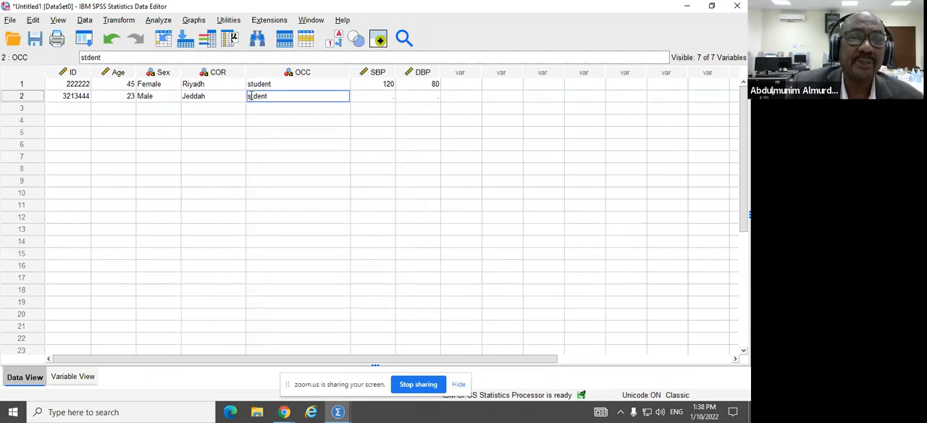
click(34, 20)
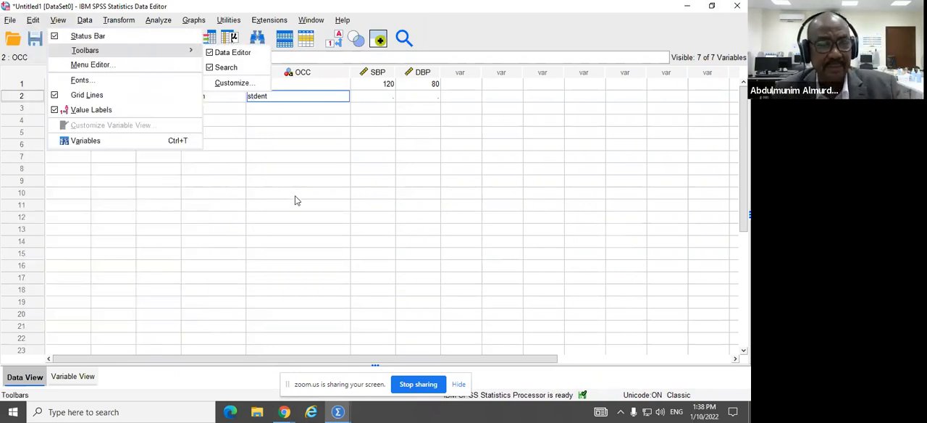
mouse_move(31, 25)
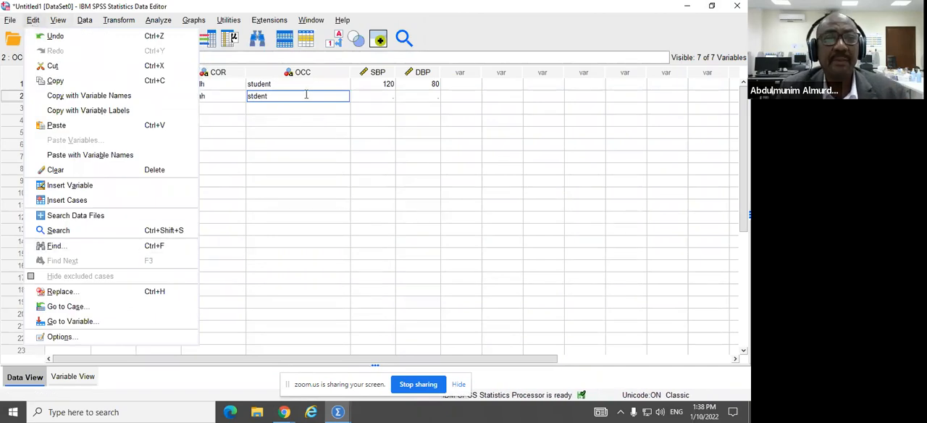
click(283, 97)
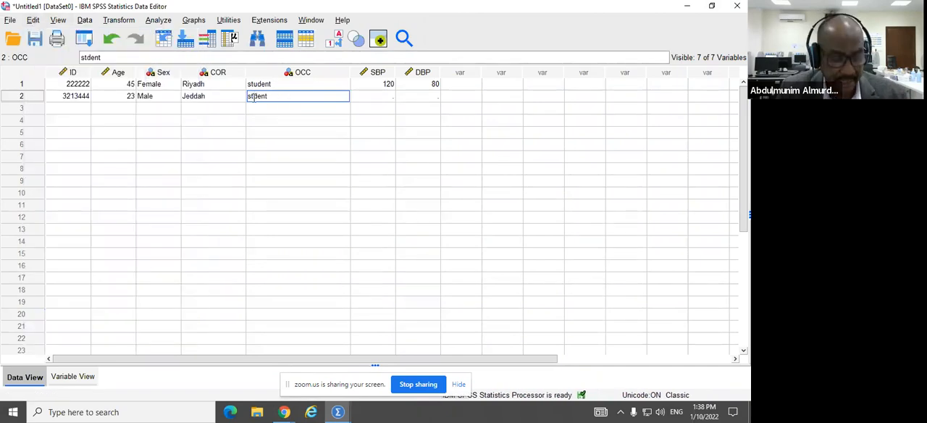
click(254, 97)
text(u)
click(289, 123)
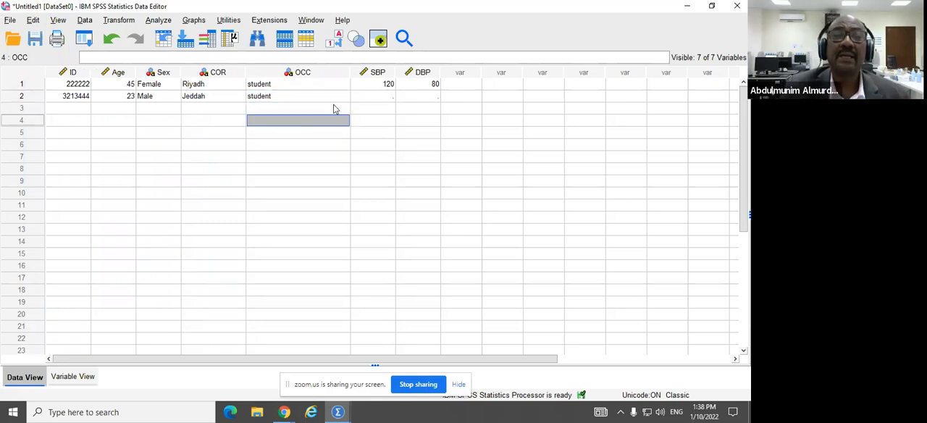
Step: Switch to the old Frequencies output window and close it without saving its contents
click(338, 412)
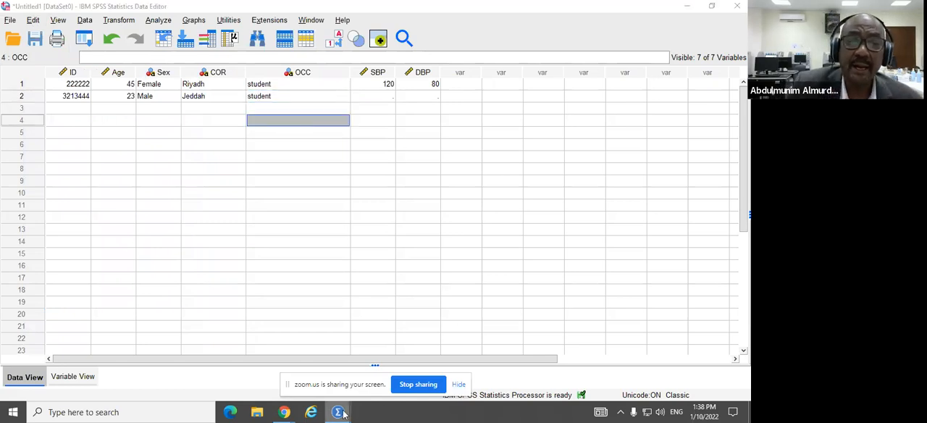
click(397, 365)
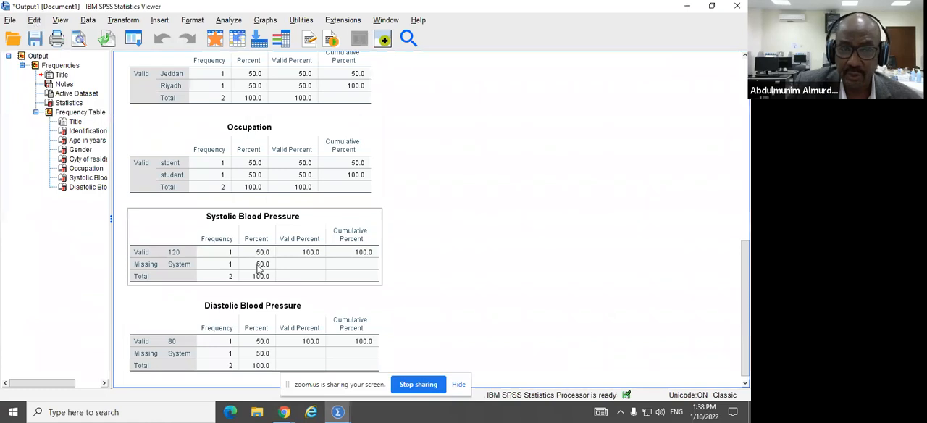
click(736, 7)
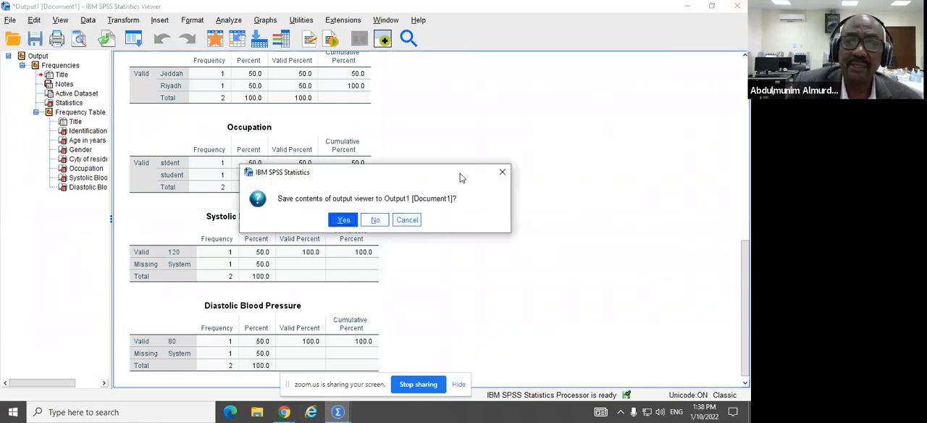
click(375, 220)
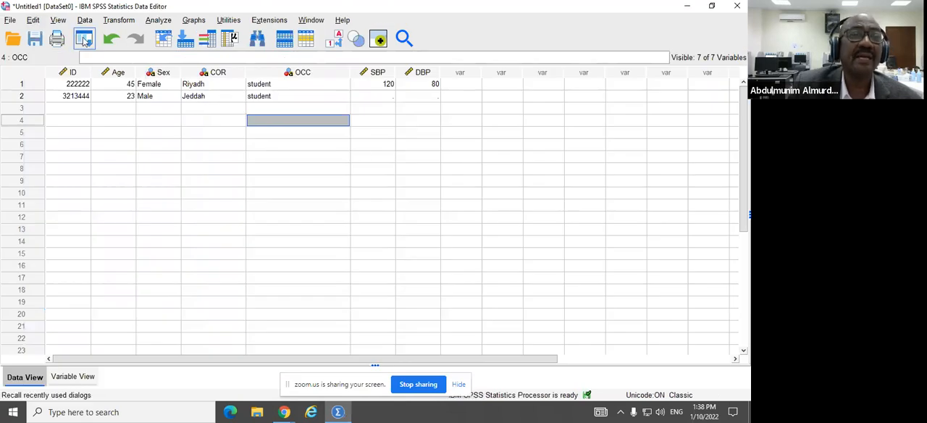
Step: Rerun the Frequencies analysis on the corrected dataset with the same seven variables and frequency tables displayed
click(162, 22)
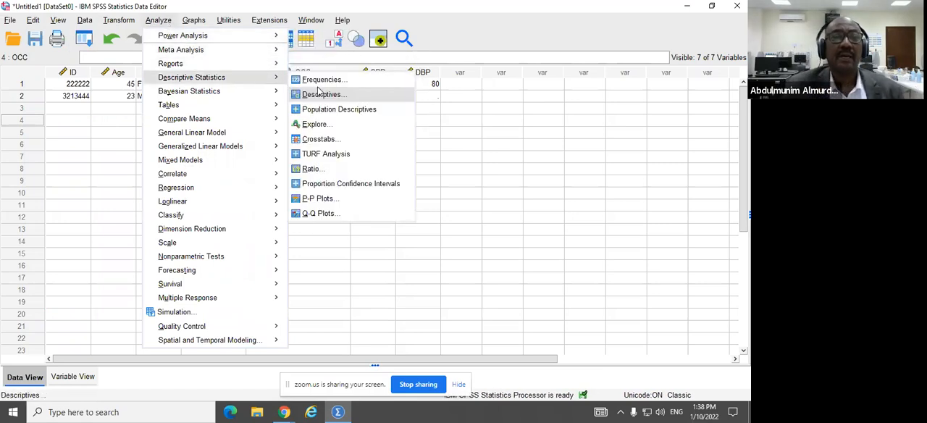
mouse_move(215, 58)
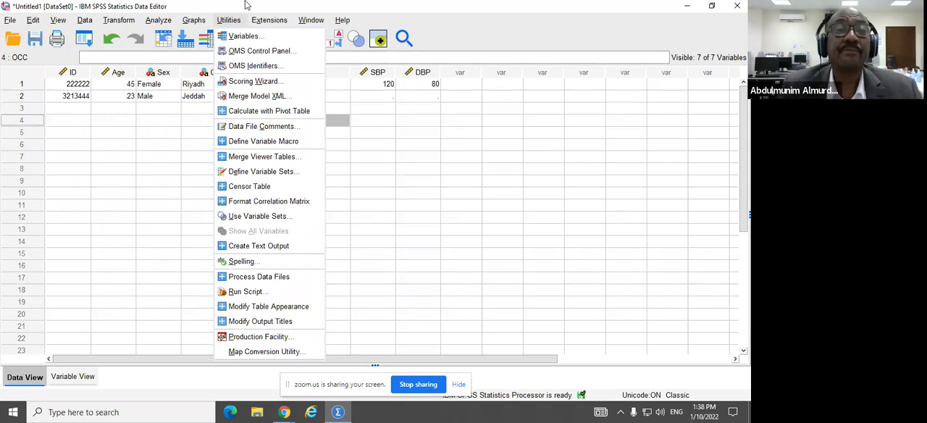
mouse_move(194, 21)
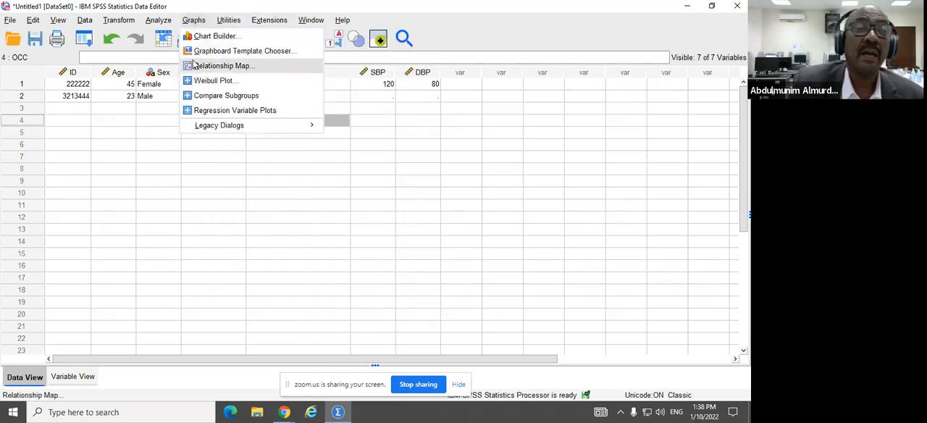
mouse_move(158, 21)
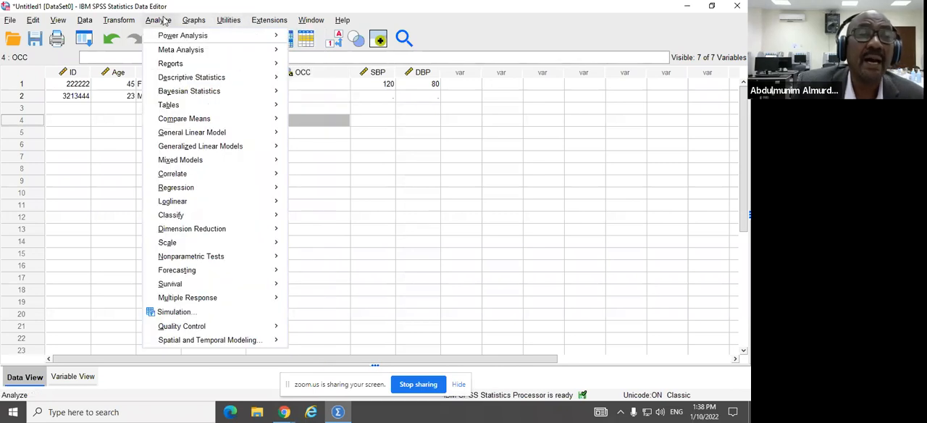
mouse_move(172, 67)
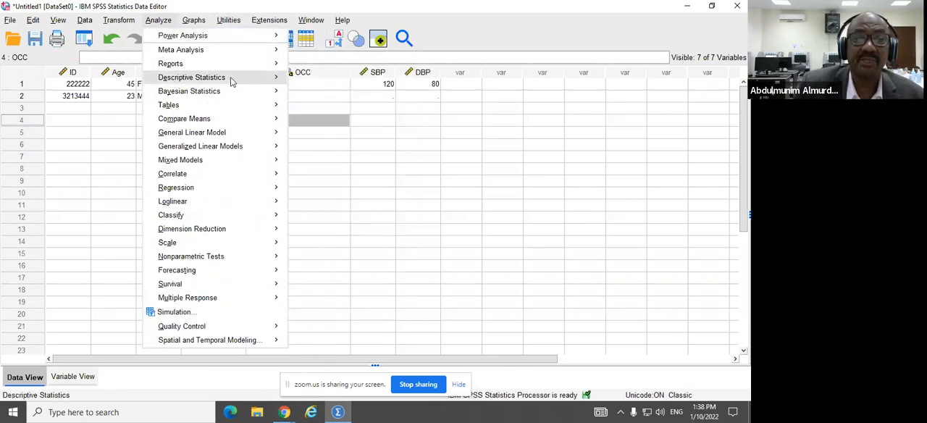
mouse_move(231, 78)
click(321, 81)
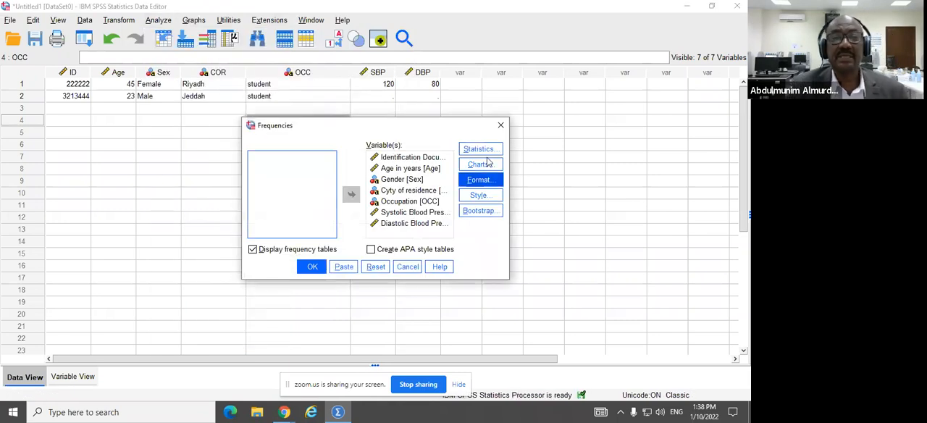
click(313, 268)
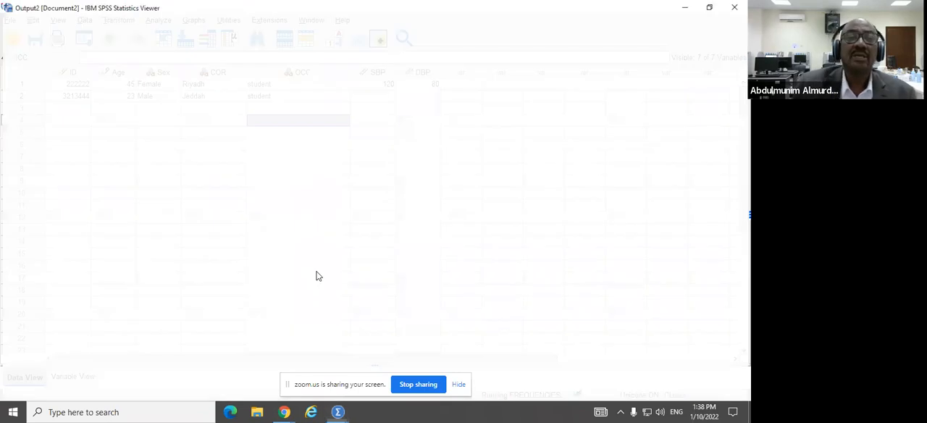
Step: Review the new frequency tables, checking the Occupation categories, and close the output without saving it
scroll(445, 251, down, 10)
click(177, 290)
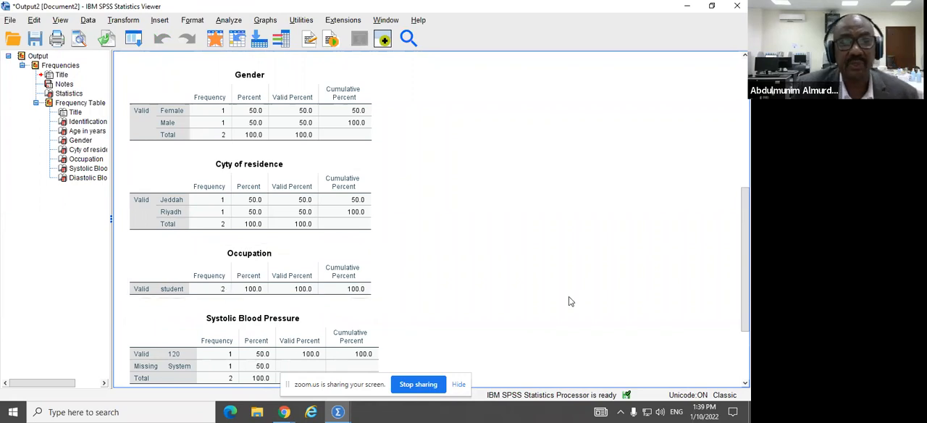
scroll(491, 211, down, 5)
scroll(405, 210, up, 2)
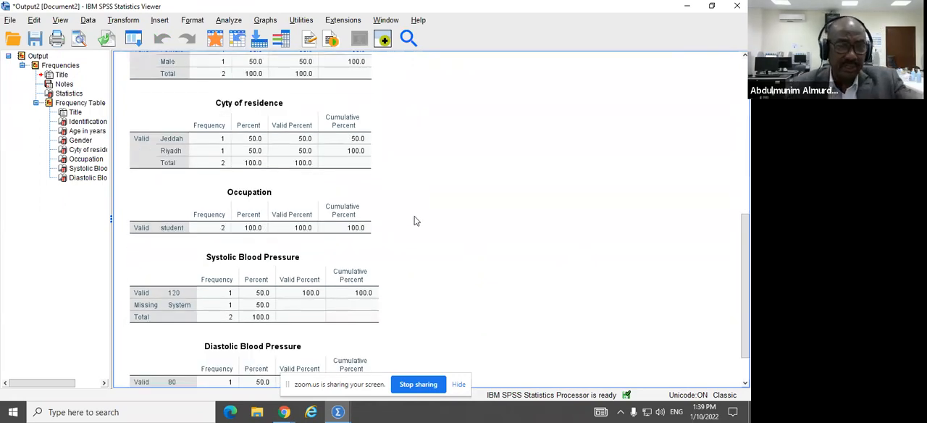
scroll(413, 219, up, 5)
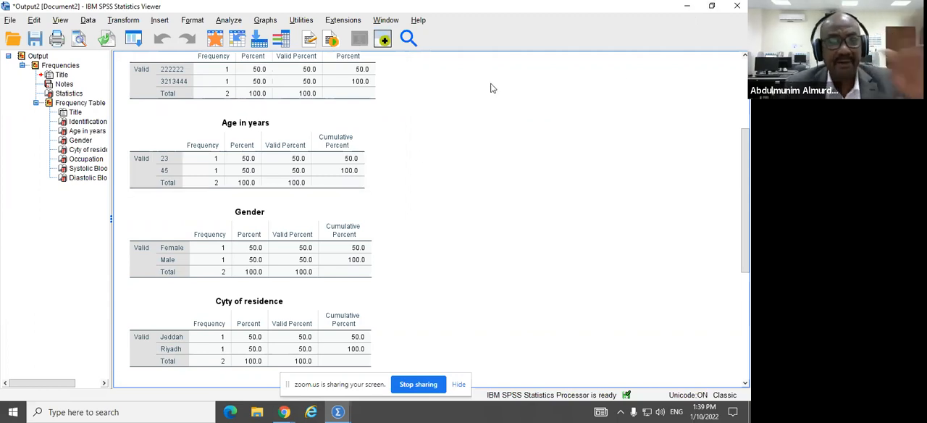
click(737, 6)
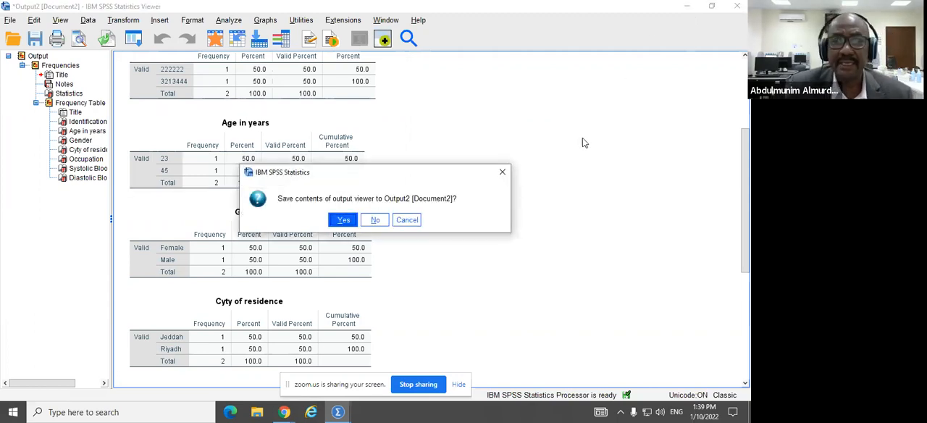
click(373, 220)
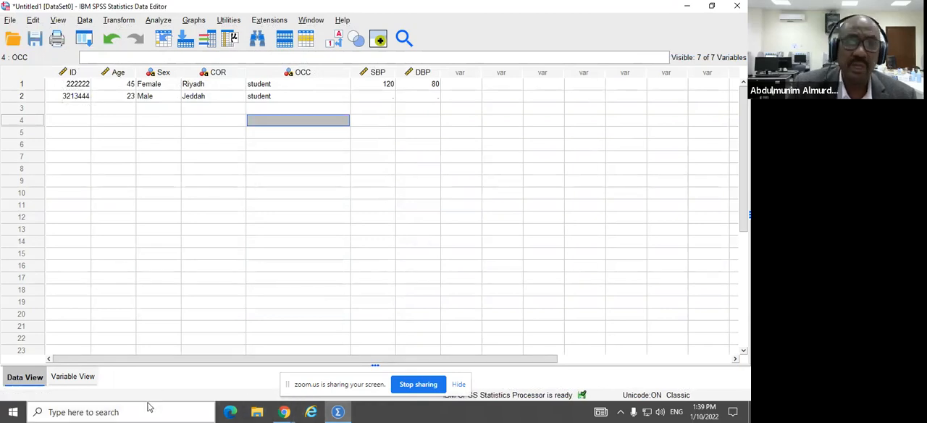
Step: Minimize the open windows to reach the desktop and open the EC-13 (D:) drive in File Explorer
click(687, 6)
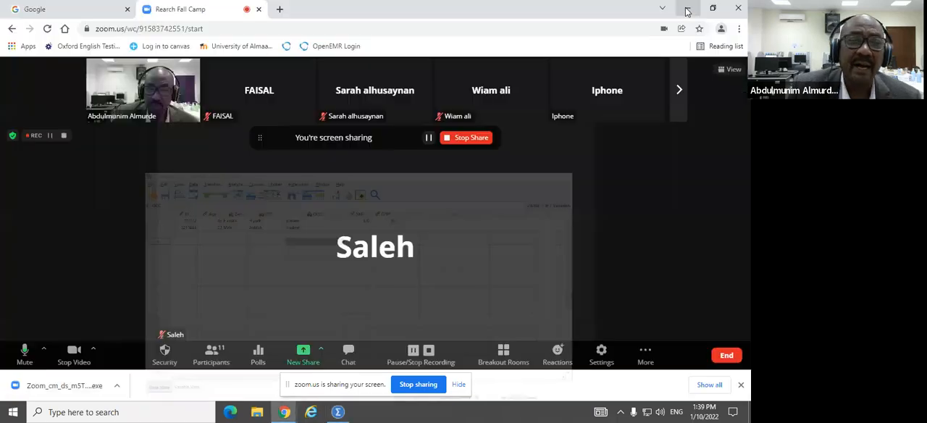
click(687, 8)
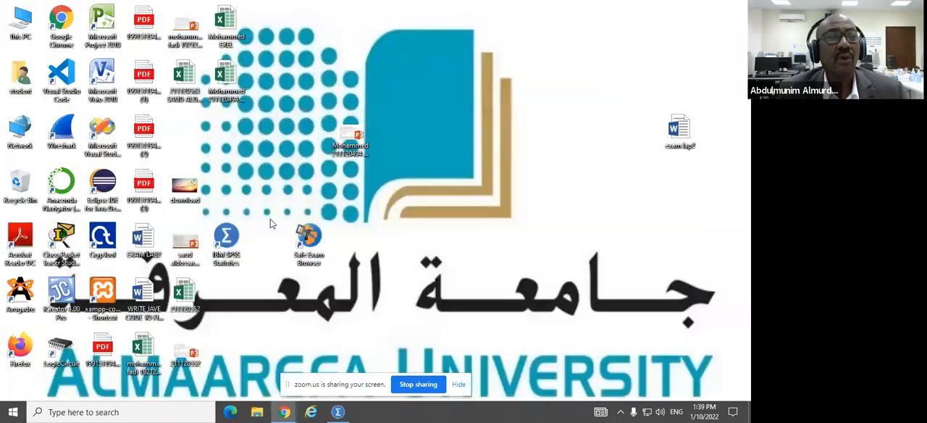
double_click(19, 24)
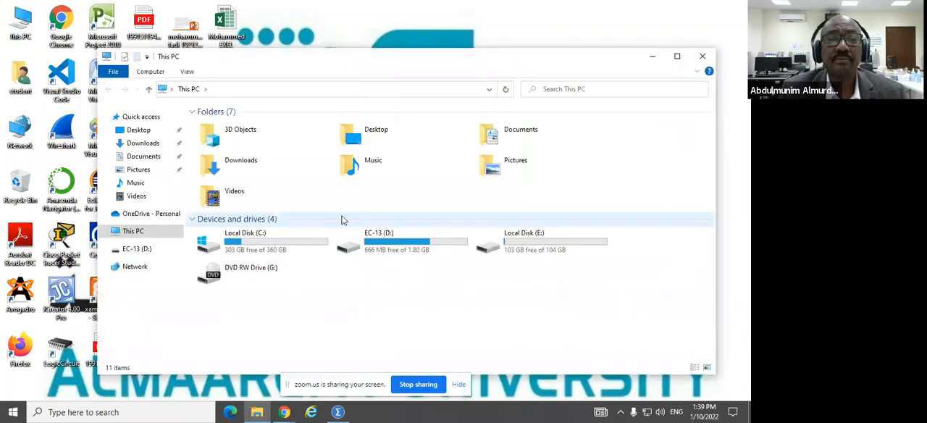
click(435, 252)
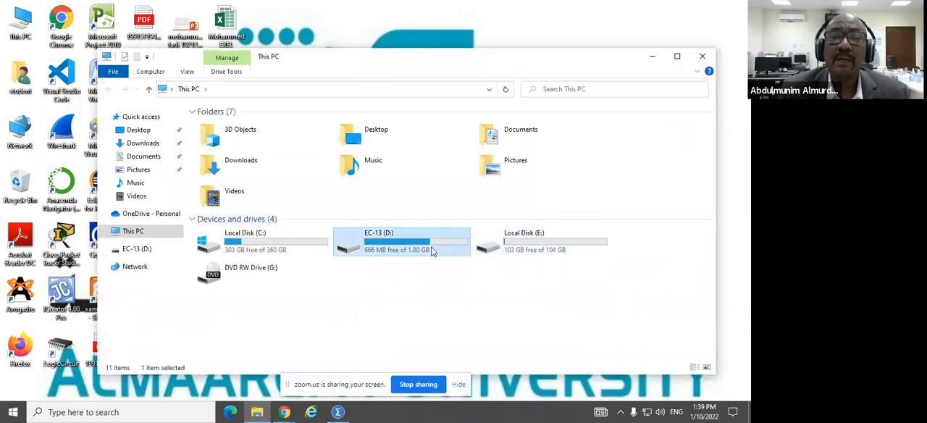
double_click(432, 250)
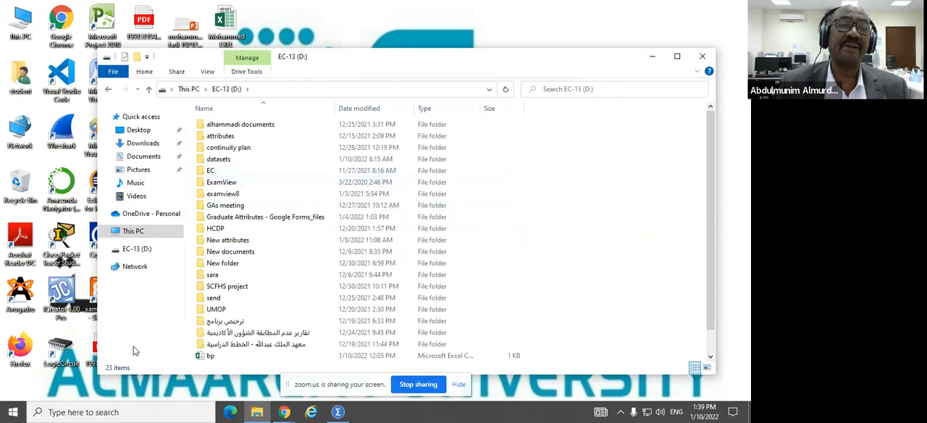
Step: Find the bp CSV file at the root of the EC-13 (D:) drive and open it in Excel
double_click(222, 159)
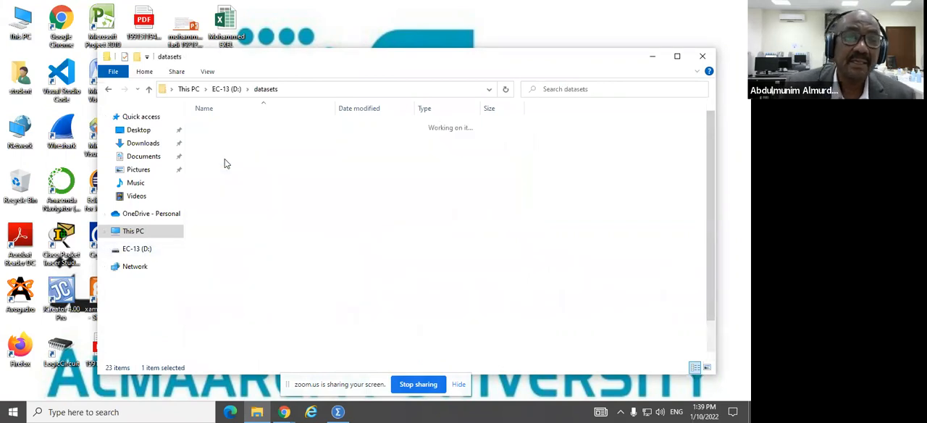
click(226, 88)
click(225, 355)
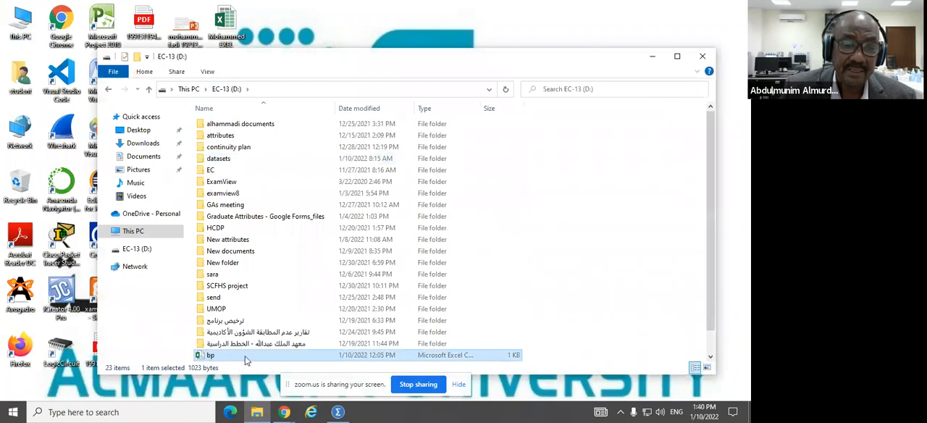
scroll(244, 360, down, 1)
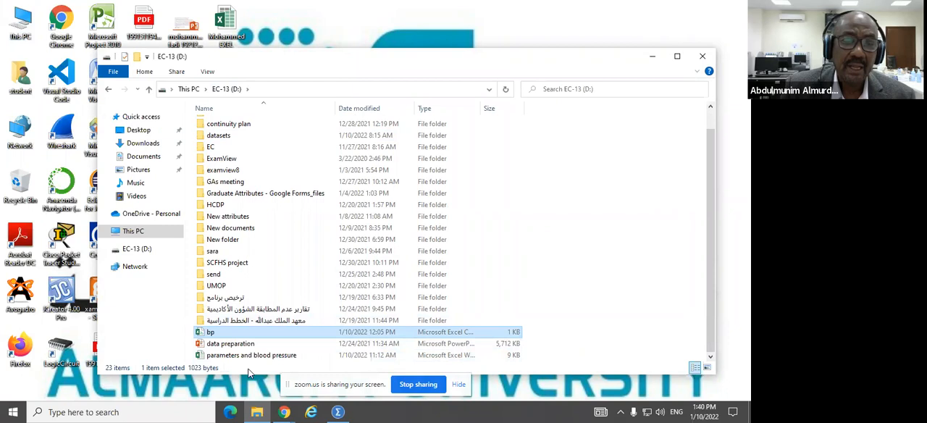
double_click(208, 334)
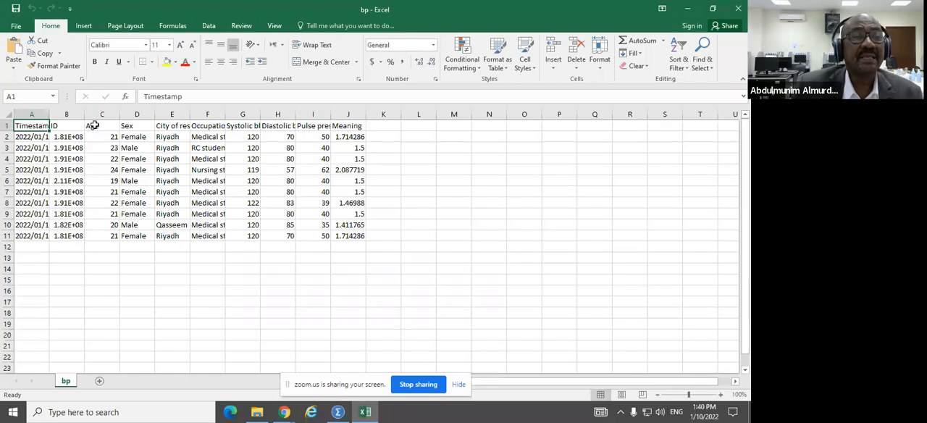
Step: Widen the ID and Occupation columns to show their full contents and save the file, keeping the CSV format
drag(119, 115, 163, 116)
drag(304, 114, 383, 115)
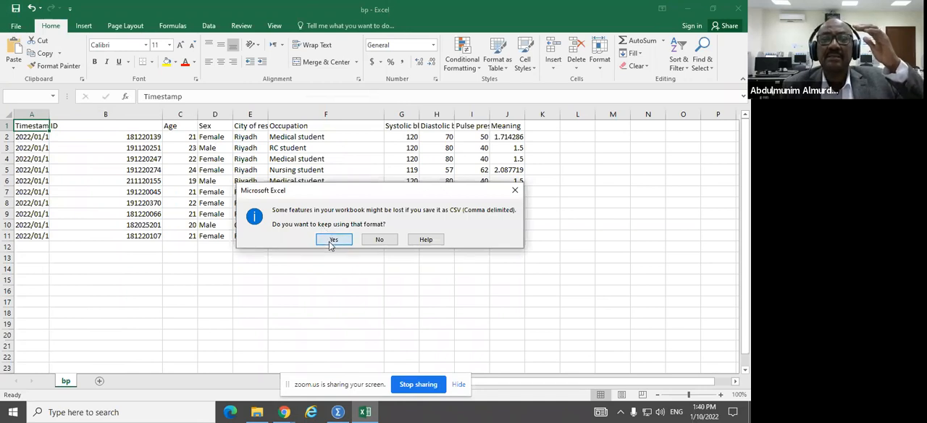
click(330, 240)
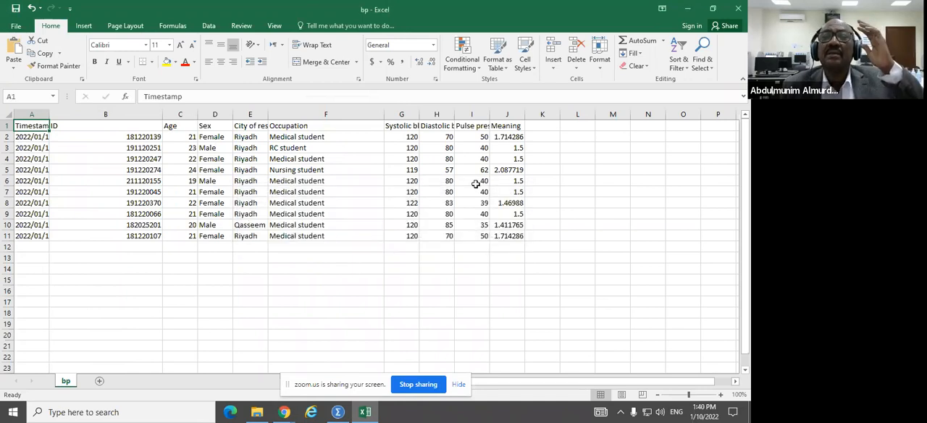
Step: Close the workbook, saving it as bp2 in CSV (Comma delimited) format on the EC-13 (D:) drive
click(740, 9)
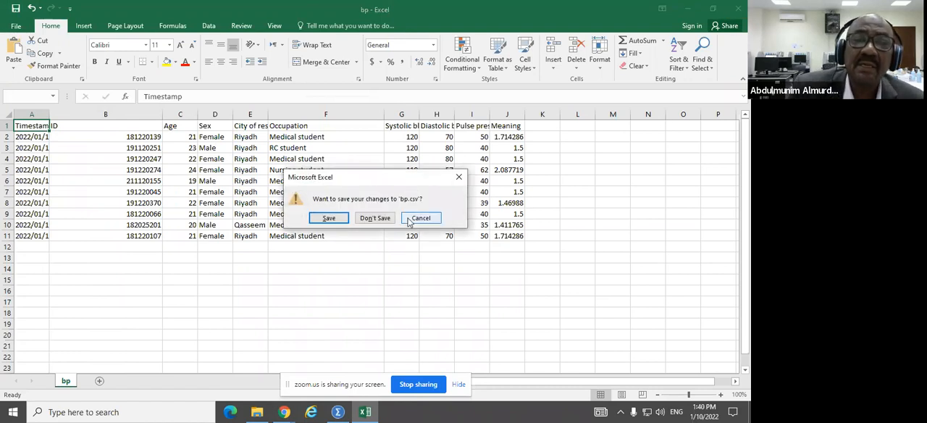
click(319, 220)
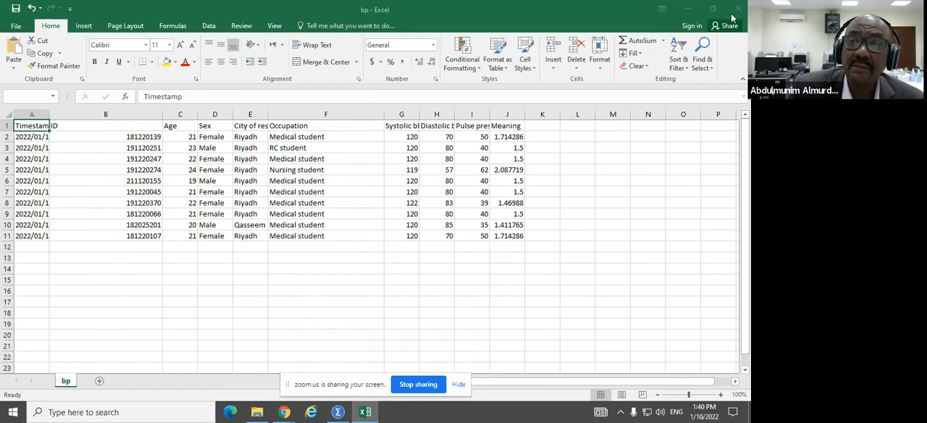
click(110, 187)
text(2)
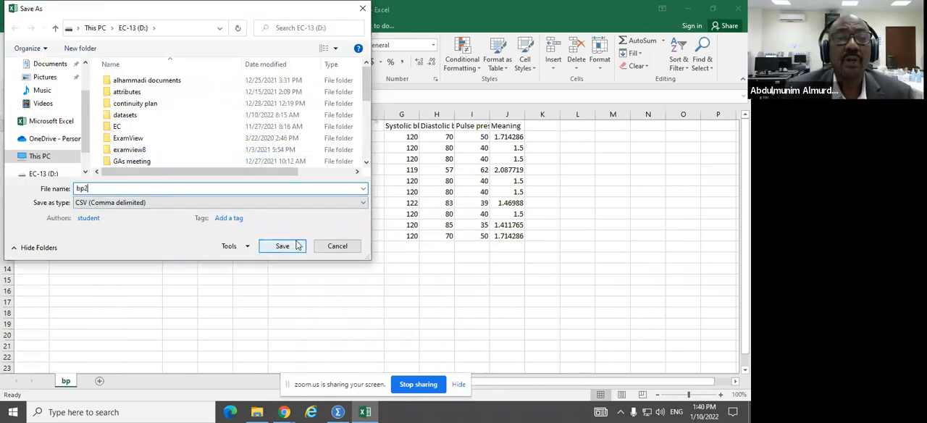
click(294, 246)
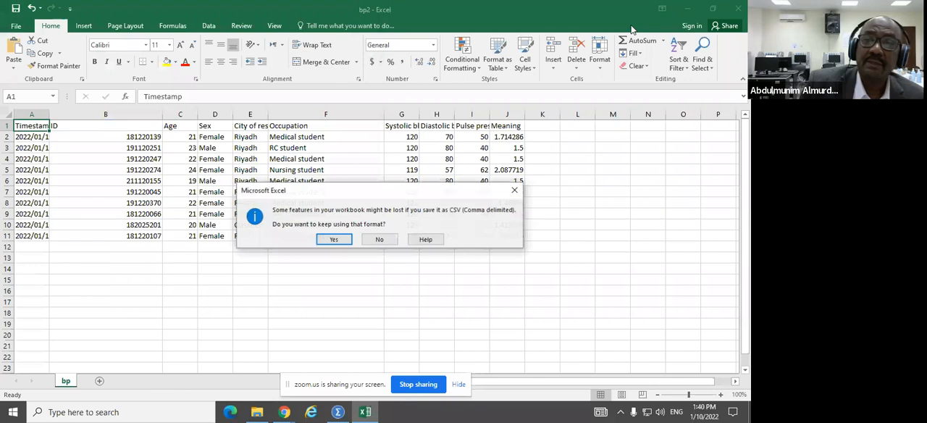
click(334, 239)
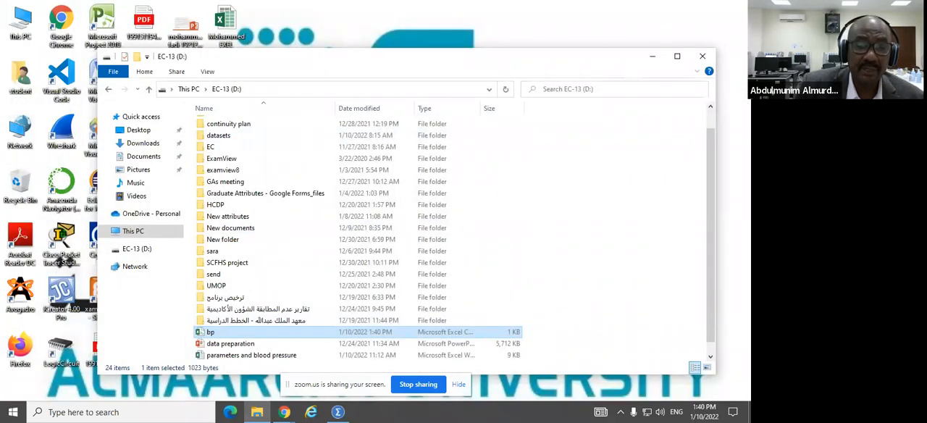
Step: Switch to SPSS and open bp.csv from the EC-13 (D:) drive for import as CSV data
click(340, 411)
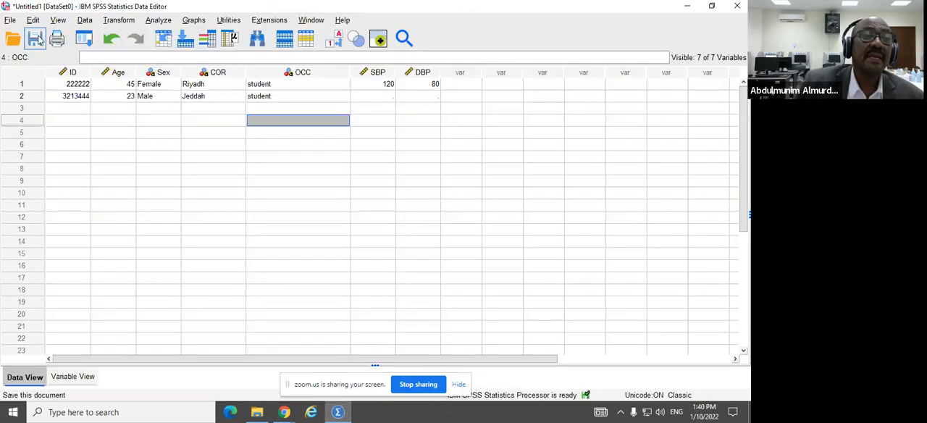
click(10, 22)
mouse_move(10, 27)
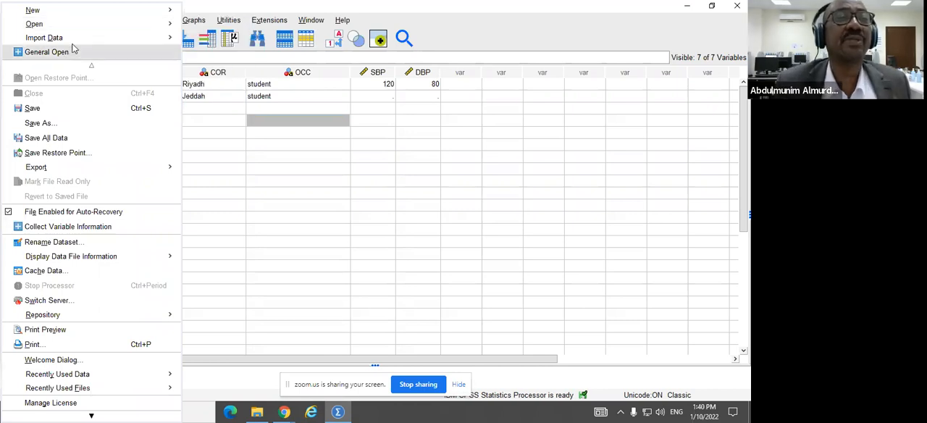
mouse_move(79, 45)
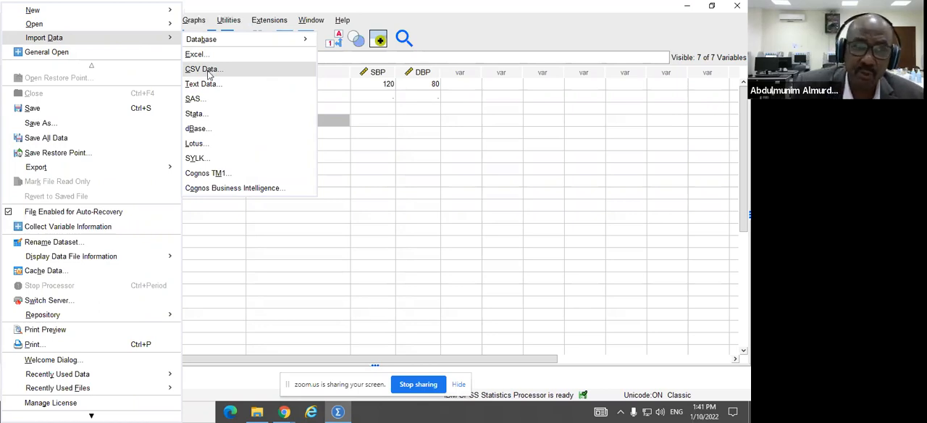
click(208, 70)
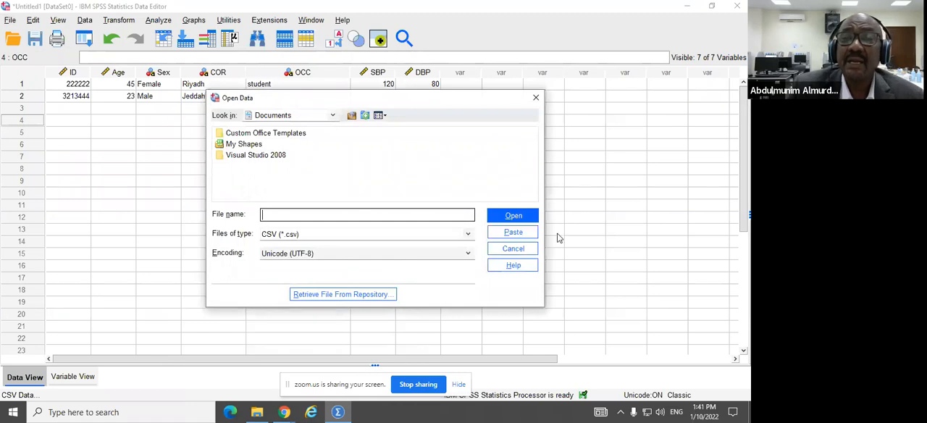
click(288, 117)
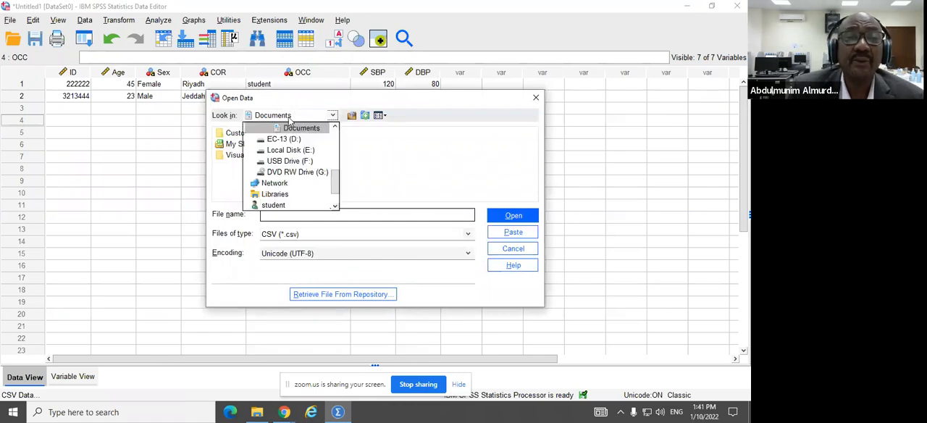
click(286, 140)
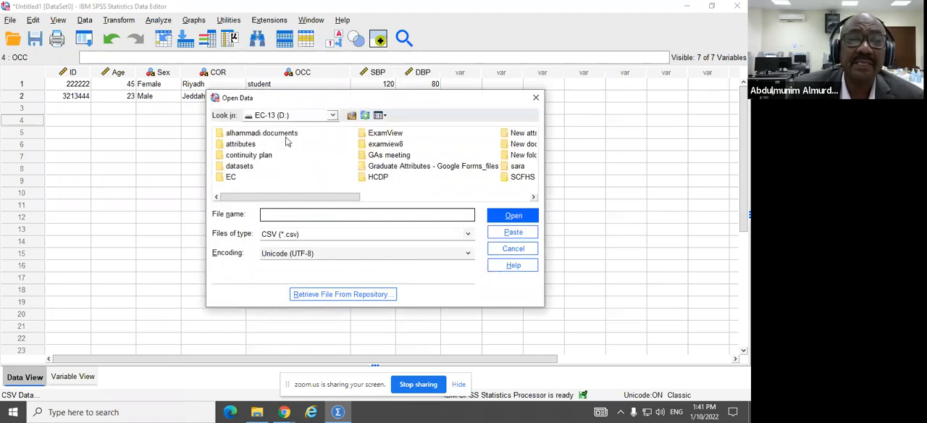
scroll(510, 176, right, 3)
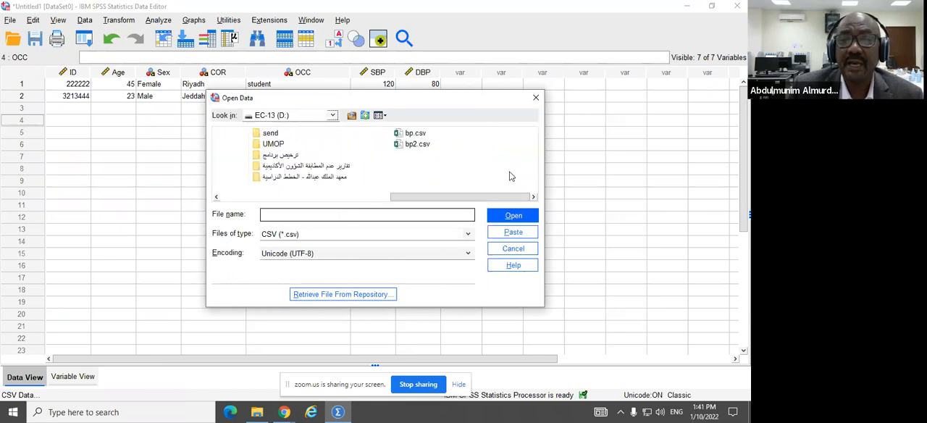
double_click(415, 134)
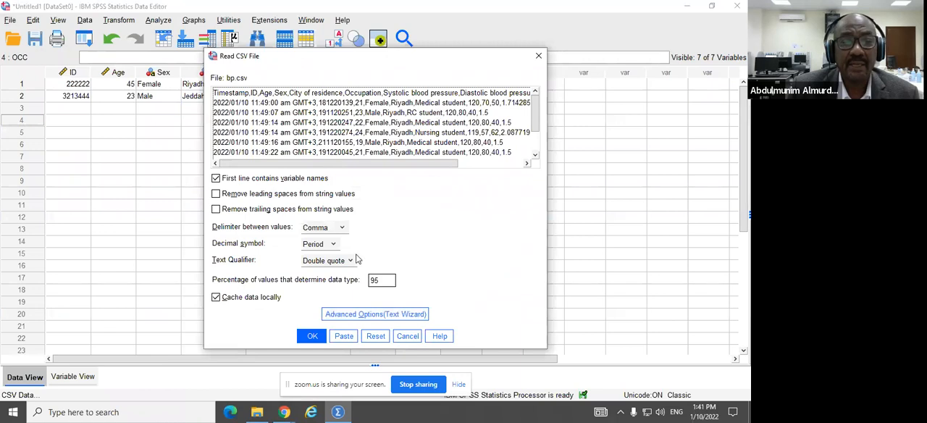
Step: Import the file with the default CSV settings, minimize the output viewer, and select the systolic blood pressure column in the new dataset
click(313, 341)
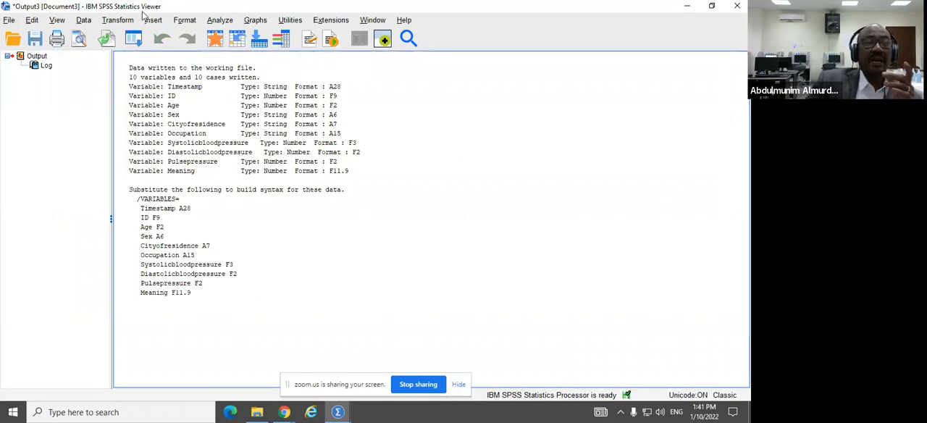
click(686, 6)
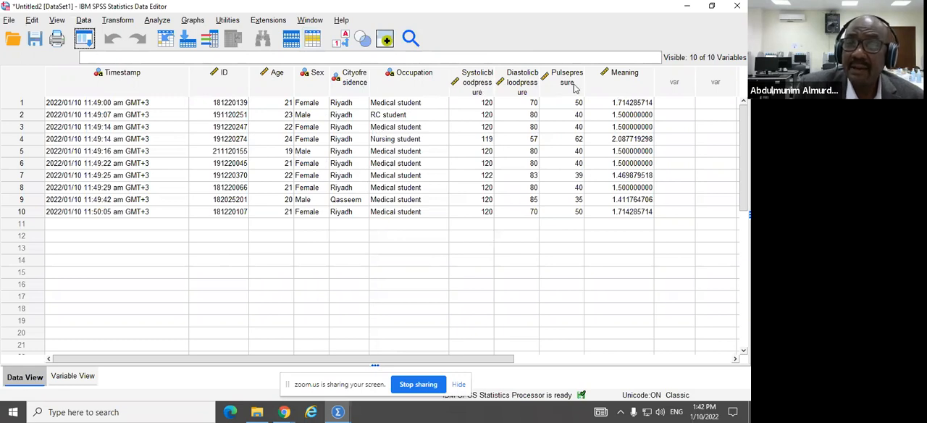
click(477, 86)
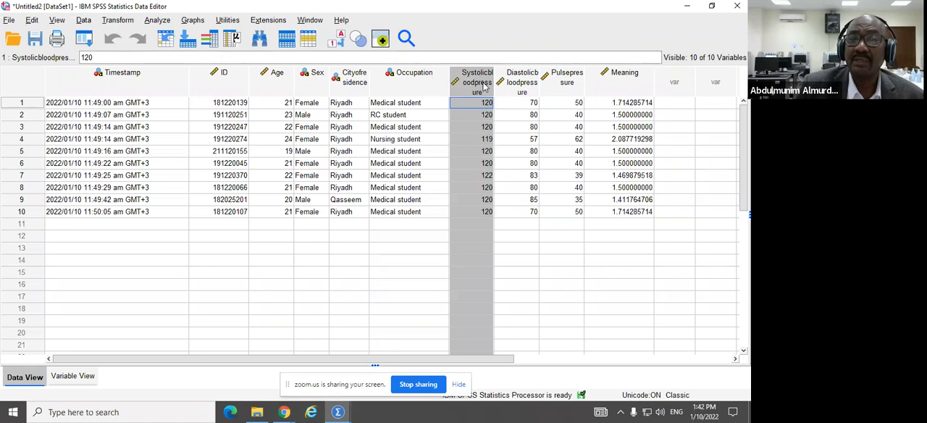
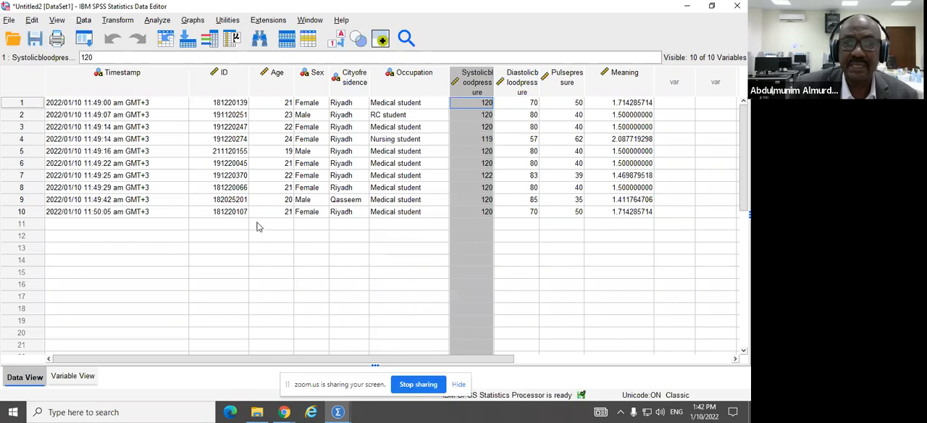
Step: Exit SPSS, discarding the output viewer contents and the changes to both the Untitled1 and Untitled2 datasets
click(9, 20)
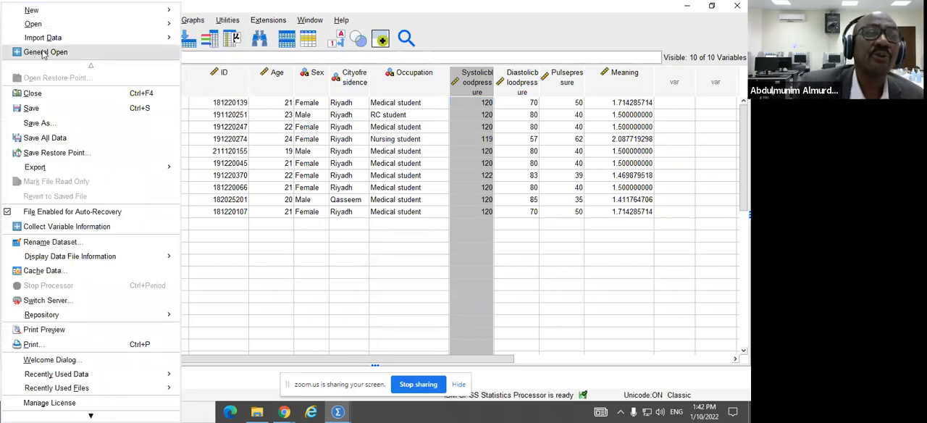
mouse_move(55, 38)
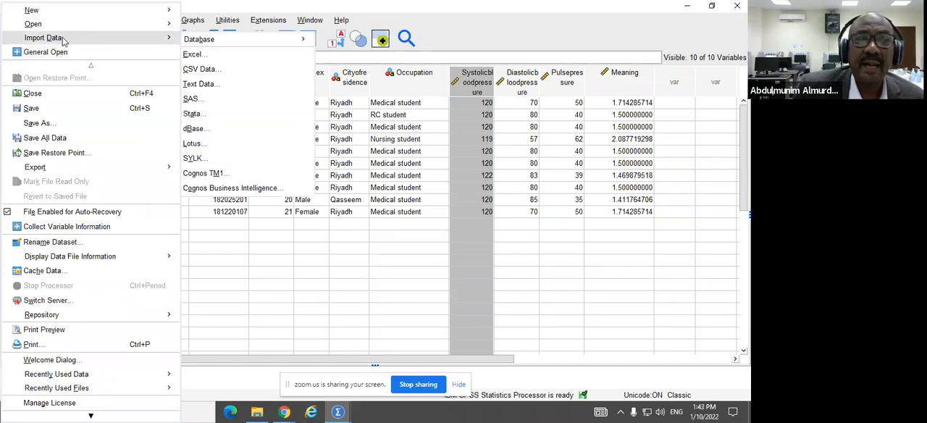
mouse_move(201, 44)
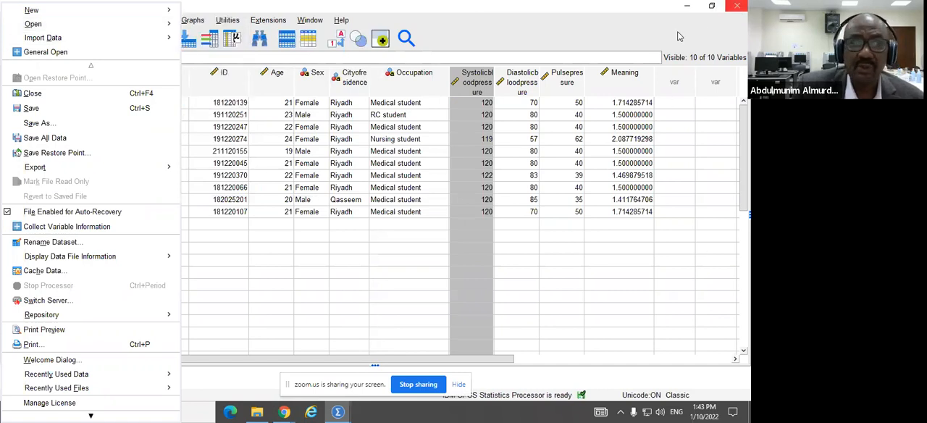
scroll(104, 302, down, 1)
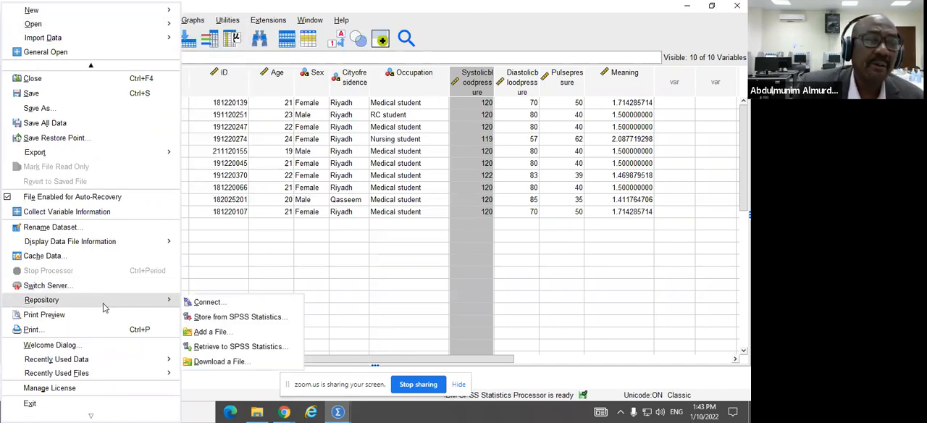
click(38, 405)
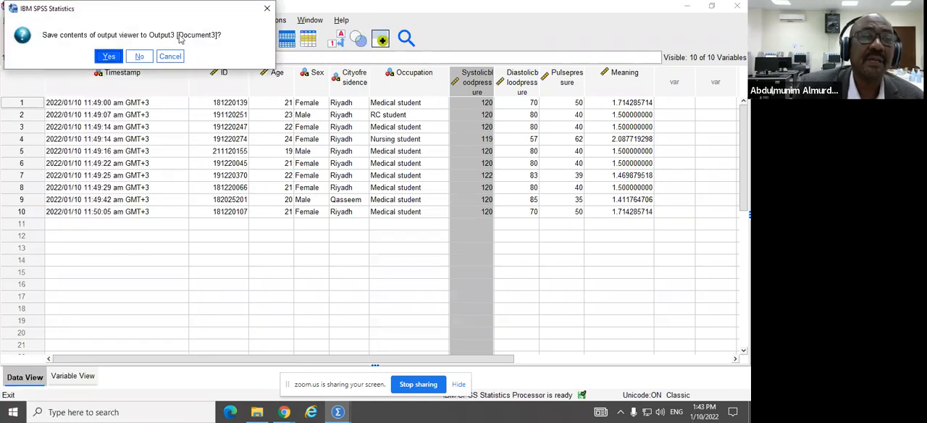
click(135, 59)
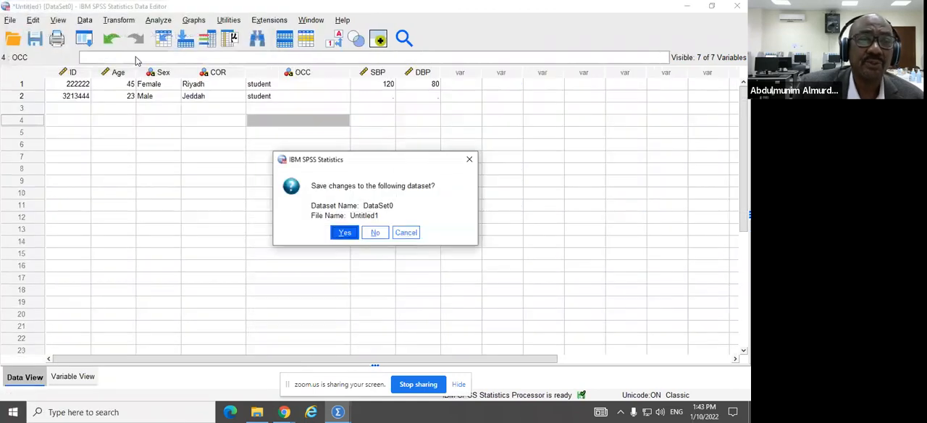
click(375, 233)
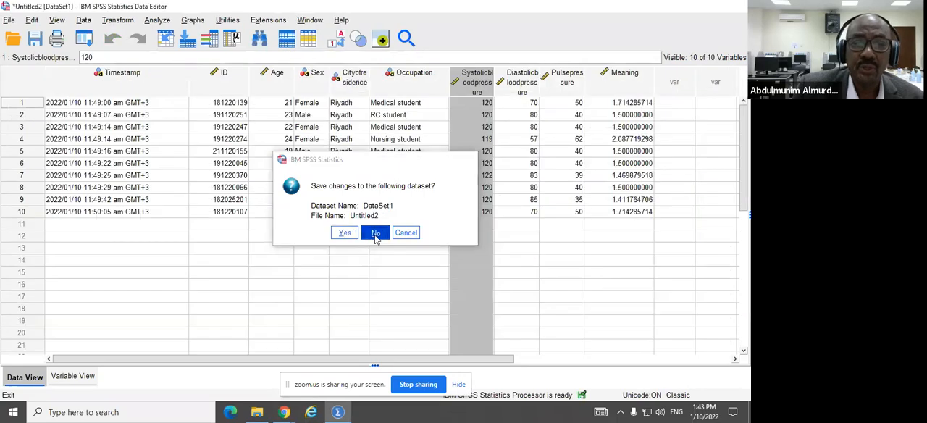
click(375, 233)
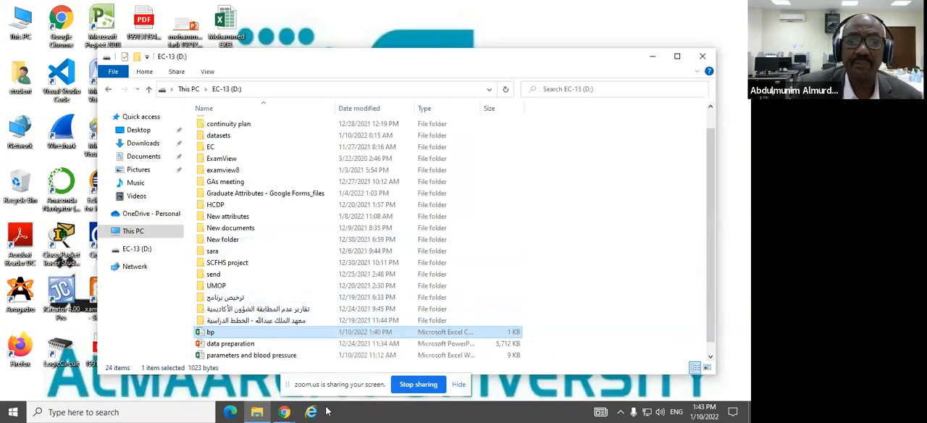
Step: Move the EC-13 (D:) folder window aside and launch IBM SPSS Statistics from the installed programs
drag(250, 60, 358, 75)
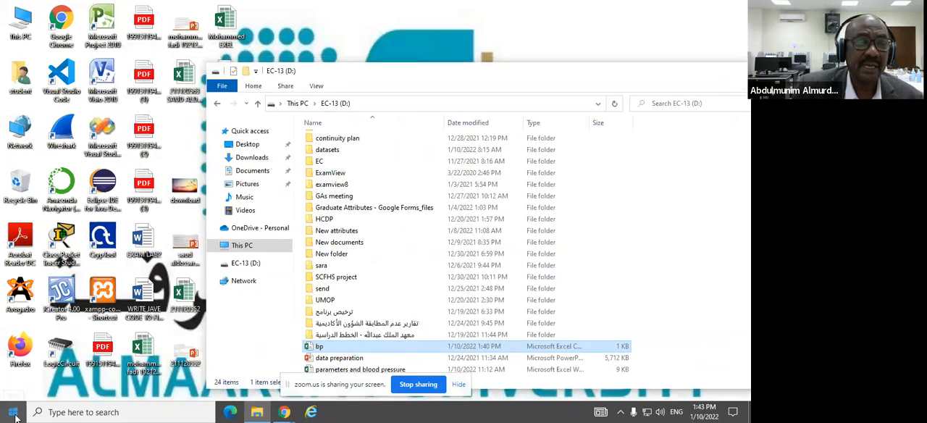
click(16, 413)
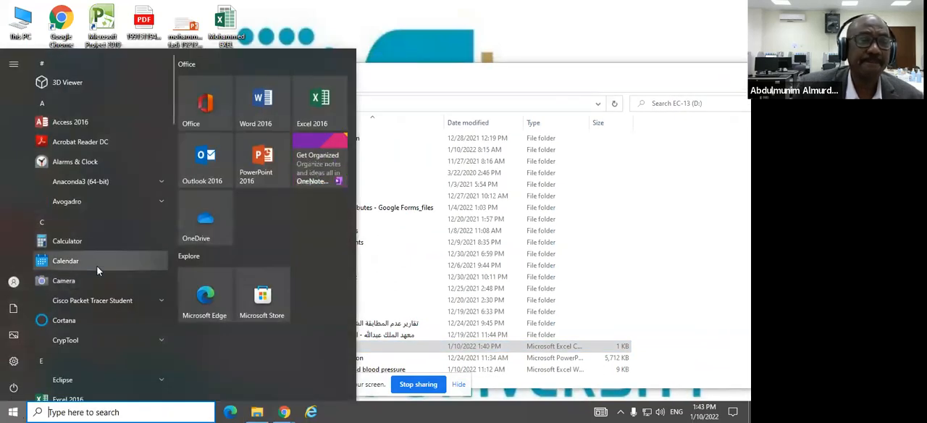
scroll(98, 270, down, 5)
scroll(103, 210, down, 3)
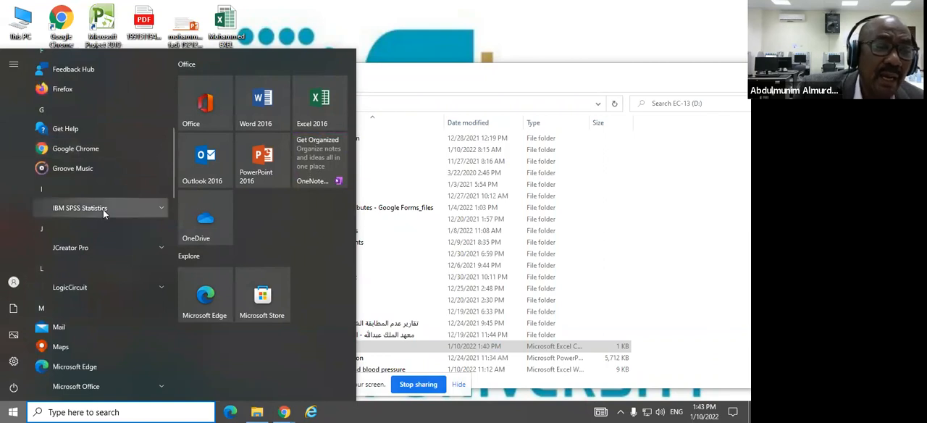
scroll(110, 212, down, 3)
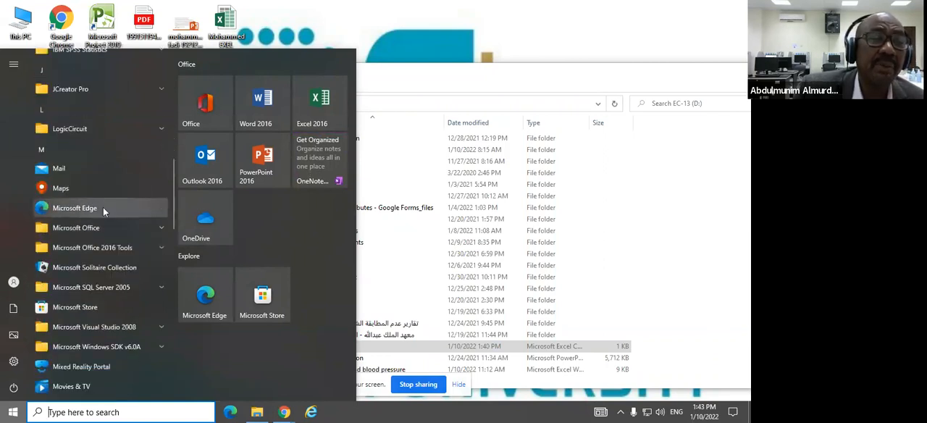
scroll(105, 203, up, 2)
scroll(105, 201, up, 1)
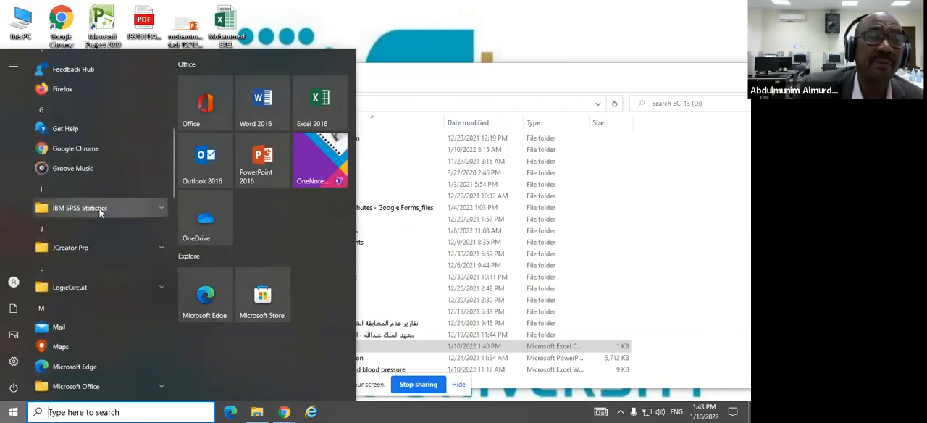
click(101, 207)
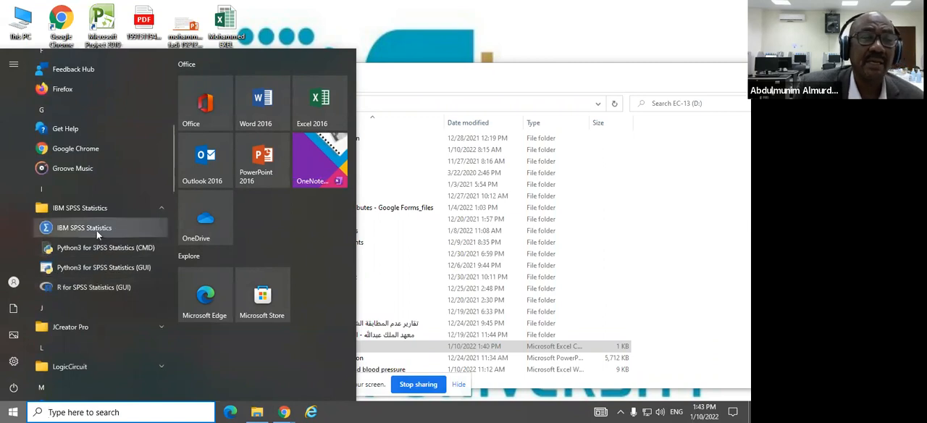
click(97, 230)
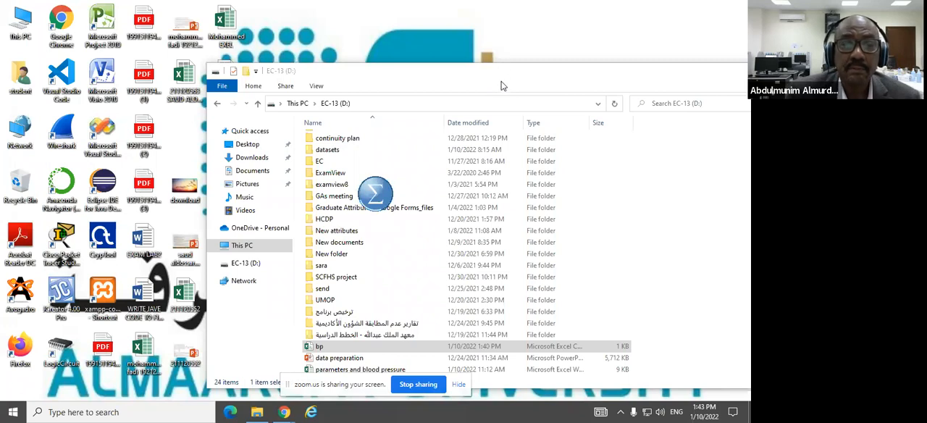
click(499, 81)
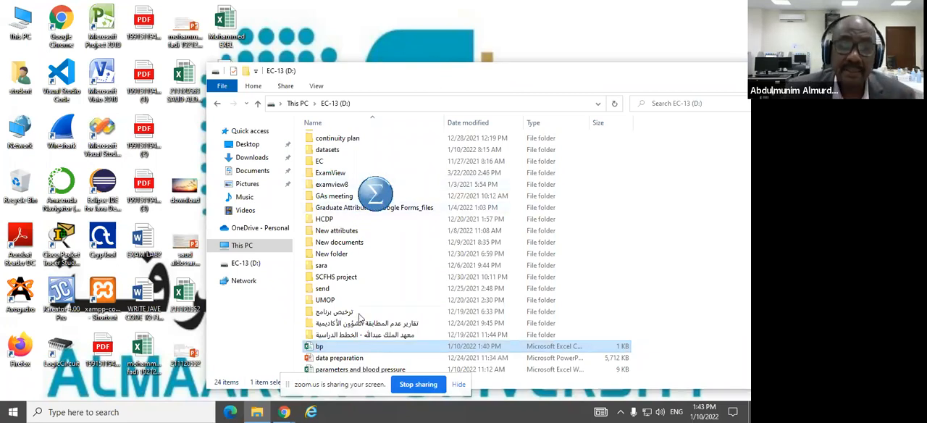
Step: Switch to Chrome, search Google for "spss download" in a new tab and open IBM's SPSS Statistics product page
click(285, 412)
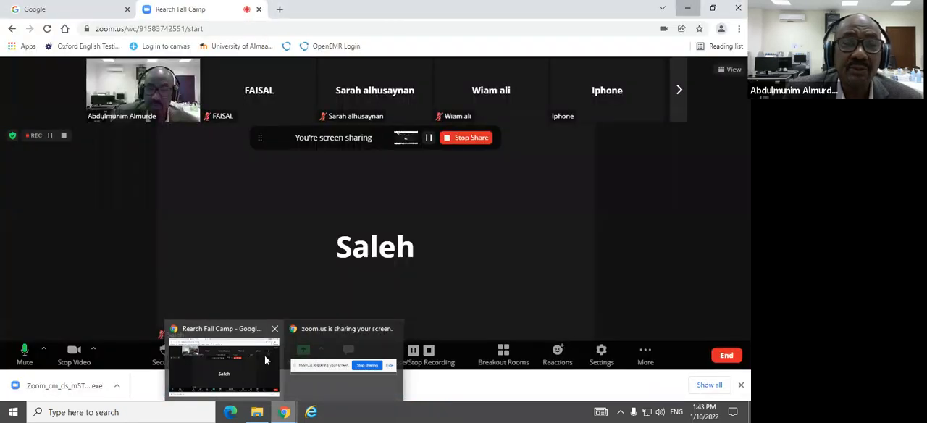
click(225, 362)
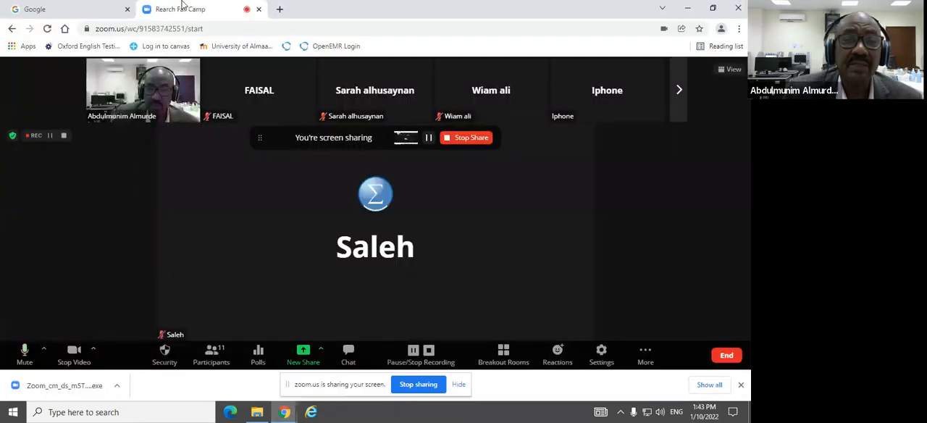
click(280, 8)
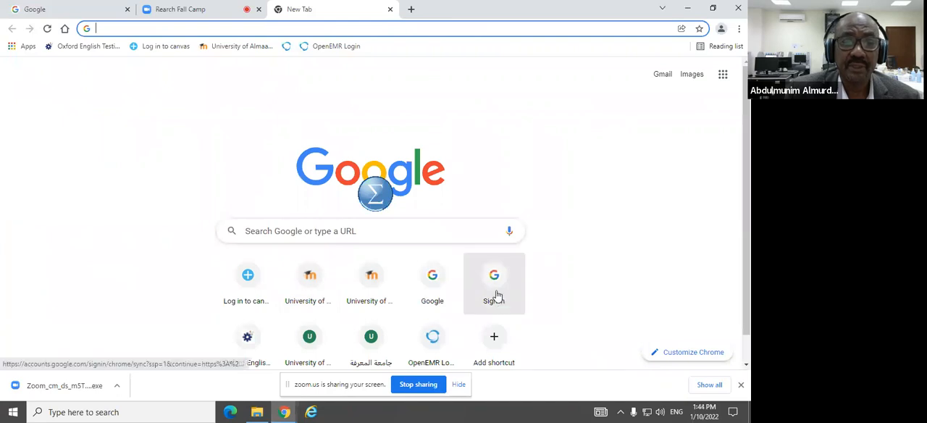
click(426, 272)
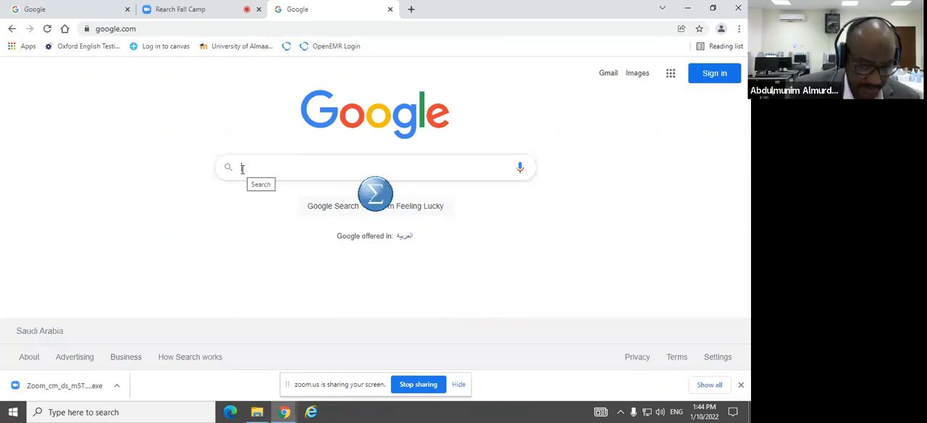
text(spss)
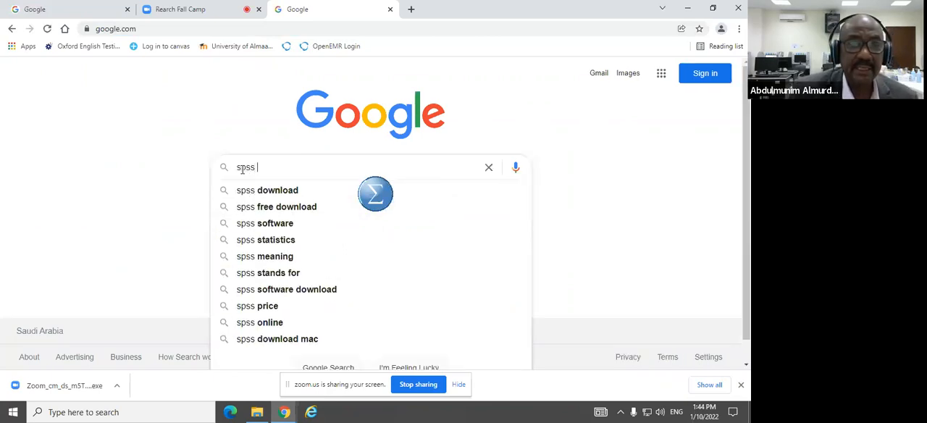
click(287, 193)
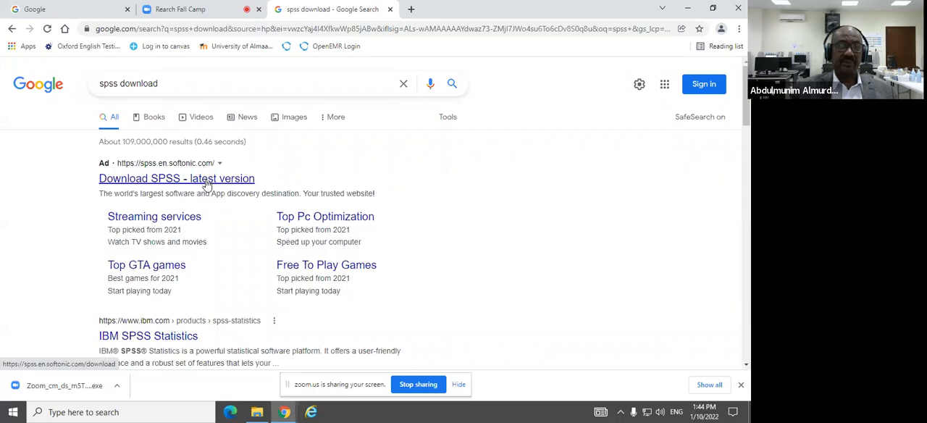
scroll(213, 313, down, 1)
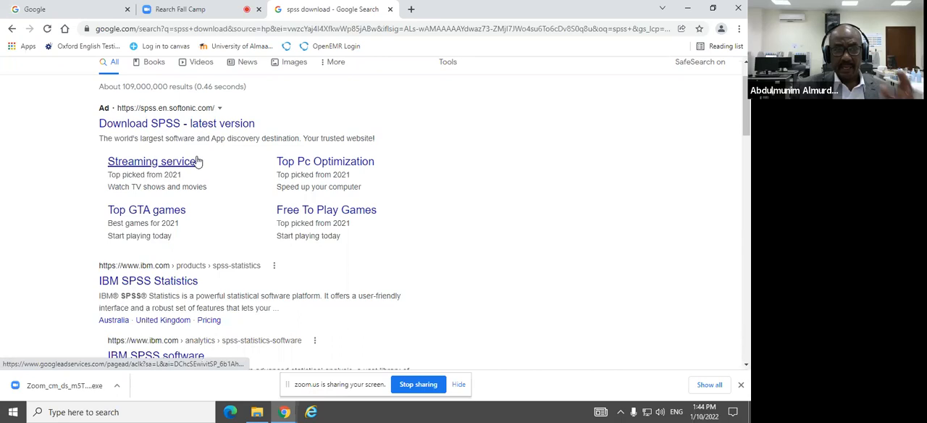
click(181, 283)
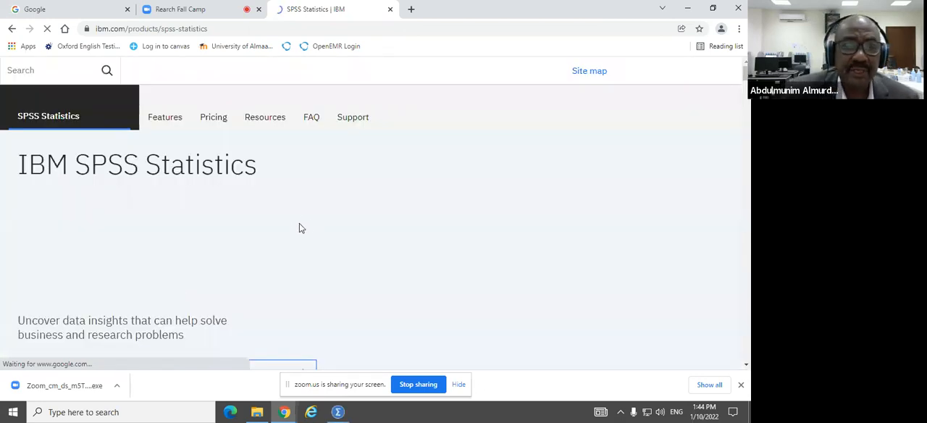
Step: Examine the free trial, student and academic editions, benefits and purchase options on the SPSS Statistics product page
scroll(299, 228, down, 1)
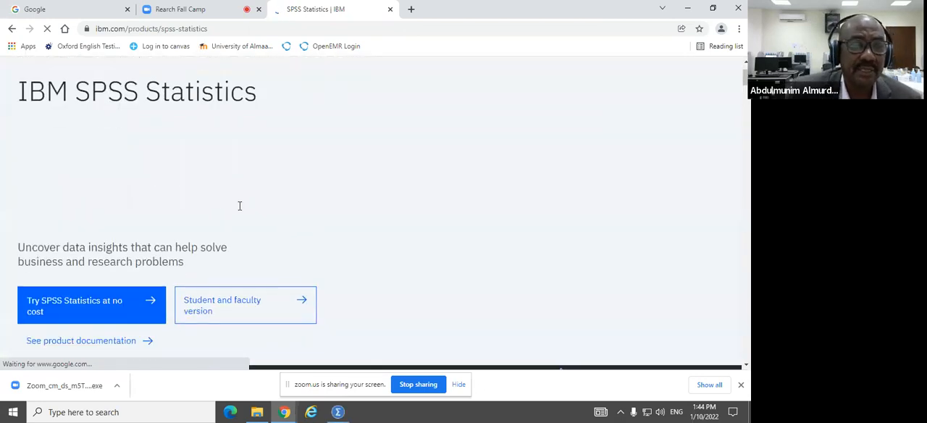
scroll(40, 306, down, 3)
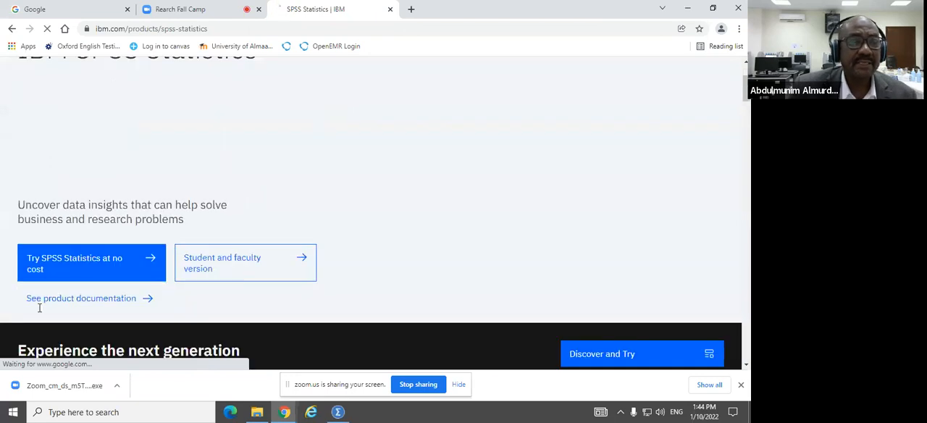
scroll(66, 210, up, 2)
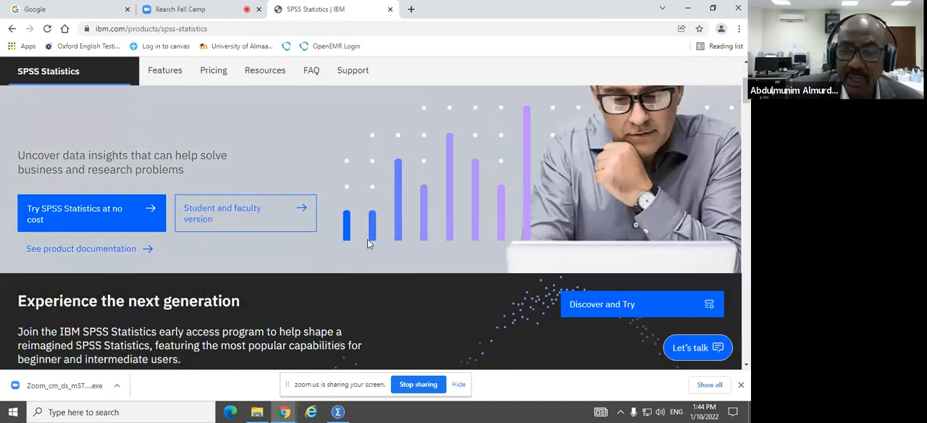
scroll(367, 243, down, 2)
scroll(367, 250, down, 3)
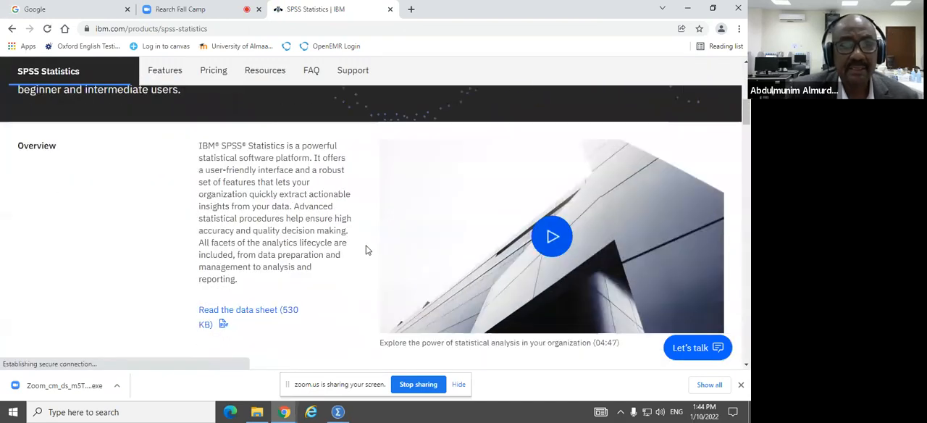
scroll(340, 185, down, 2)
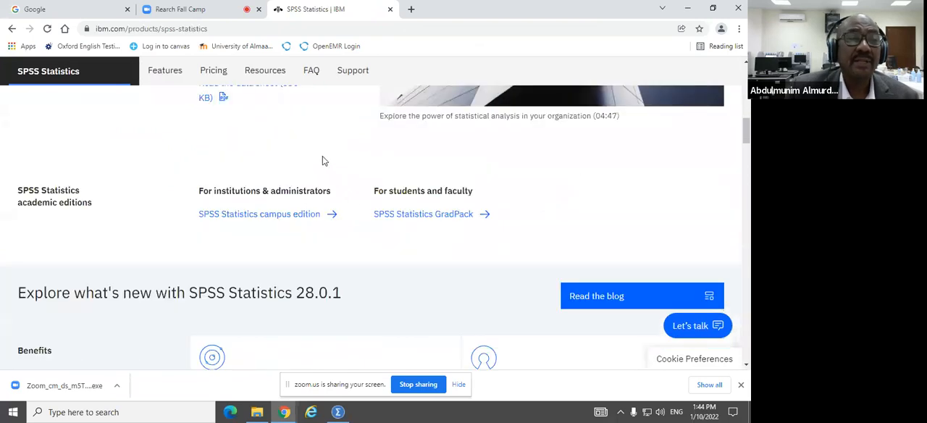
scroll(323, 161, up, 1)
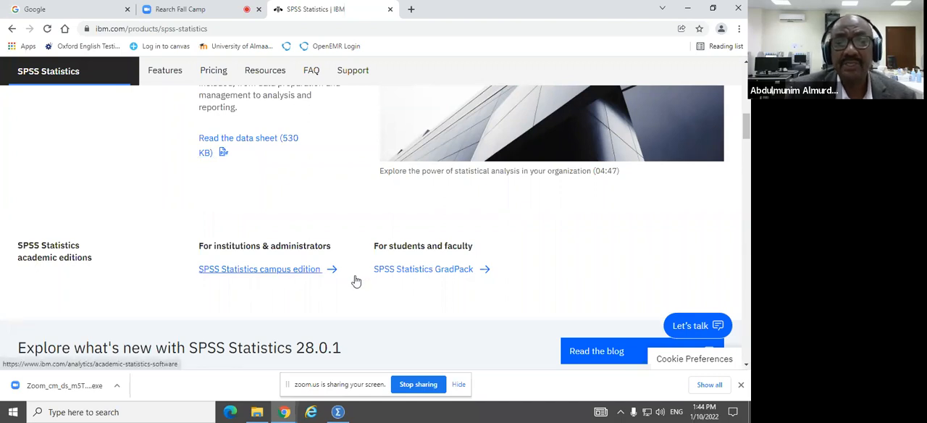
scroll(320, 286, down, 2)
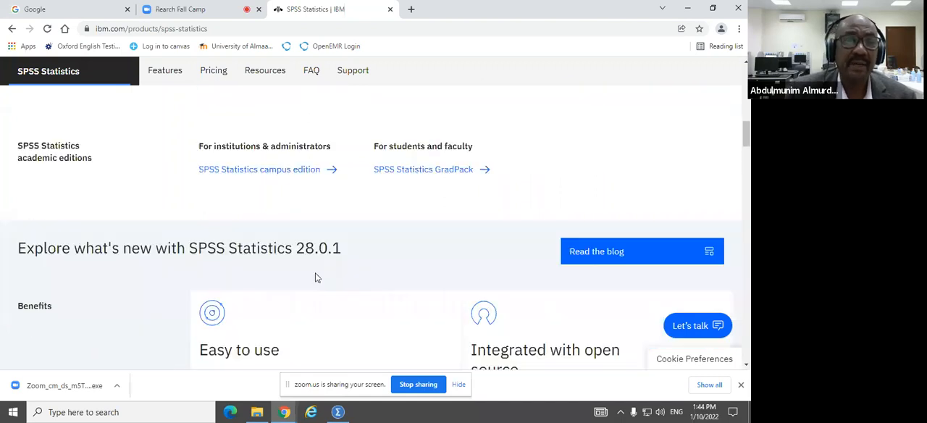
scroll(286, 174, down, 3)
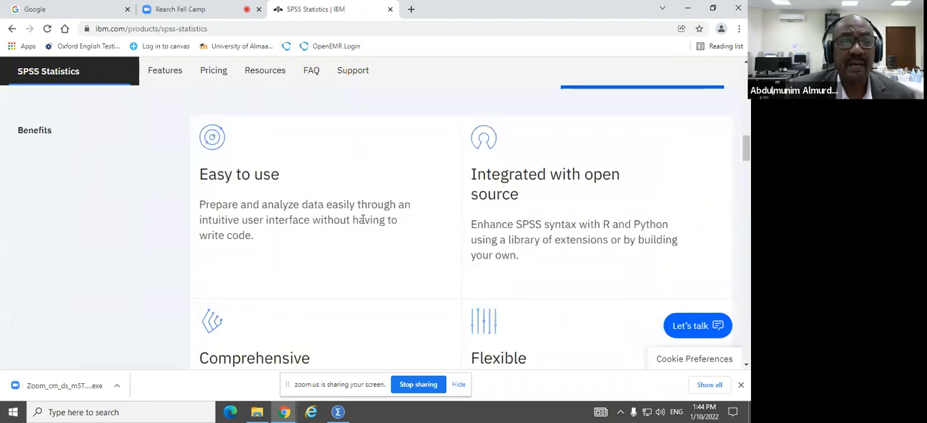
scroll(362, 219, down, 9)
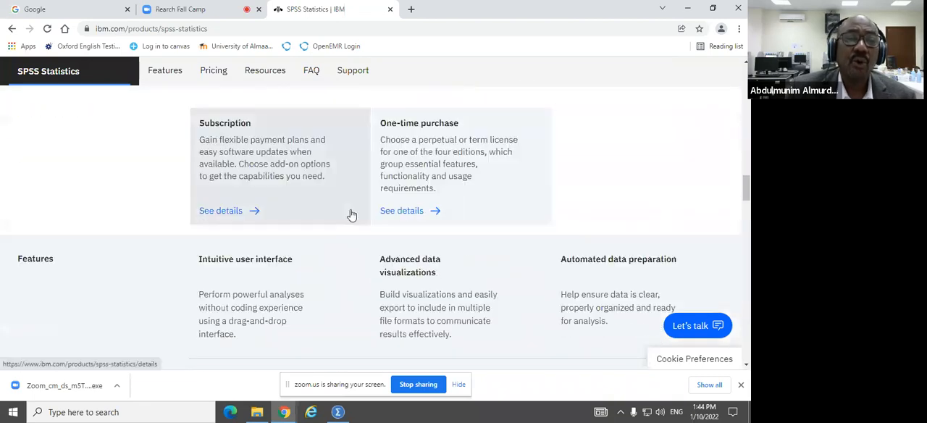
scroll(352, 214, down, 2)
scroll(351, 213, up, 10)
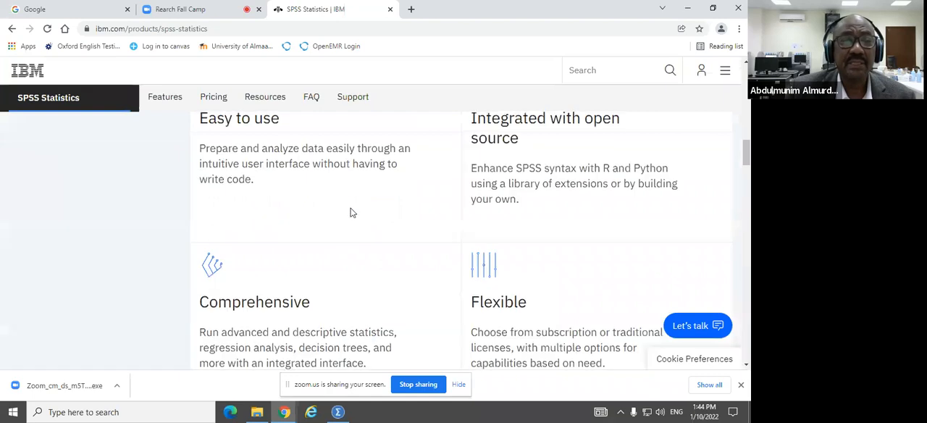
scroll(341, 210, up, 5)
scroll(226, 116, up, 1)
scroll(227, 116, up, 10)
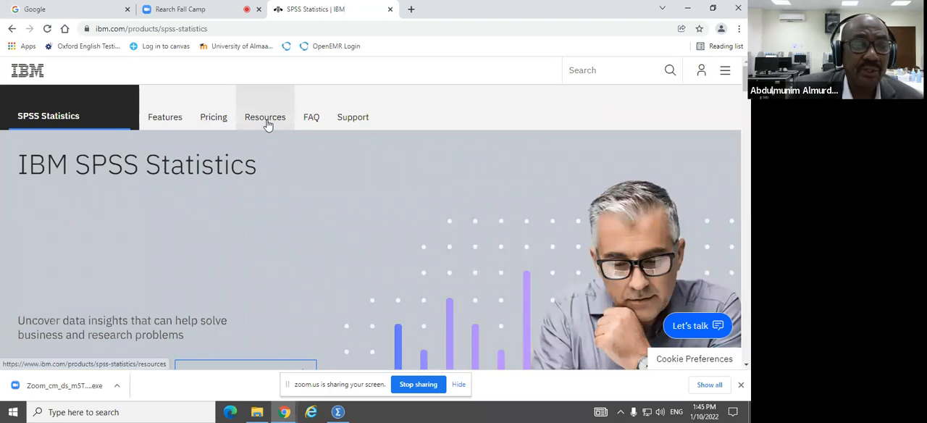
Step: Return to the Google results for "spss download" and try the Softonic "Download SPSS - latest version" ad
click(12, 30)
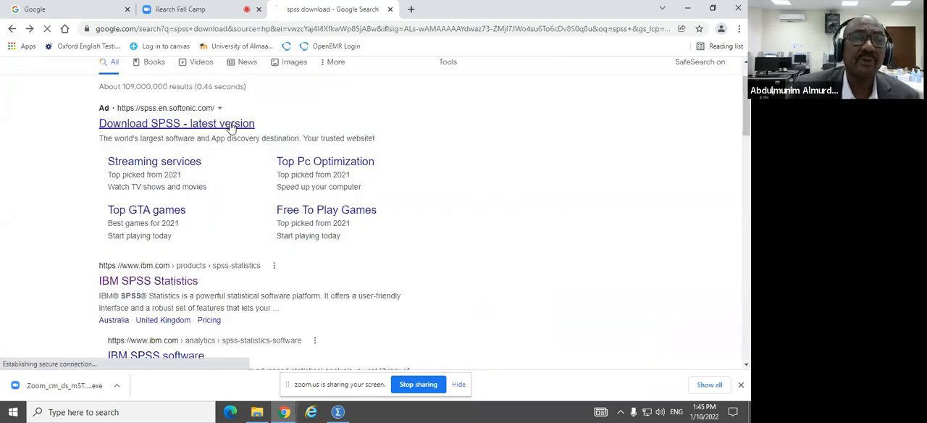
click(231, 127)
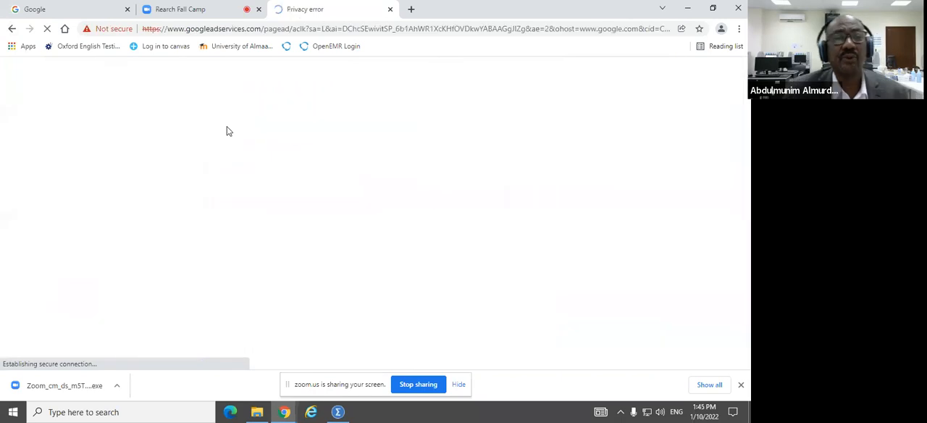
click(12, 28)
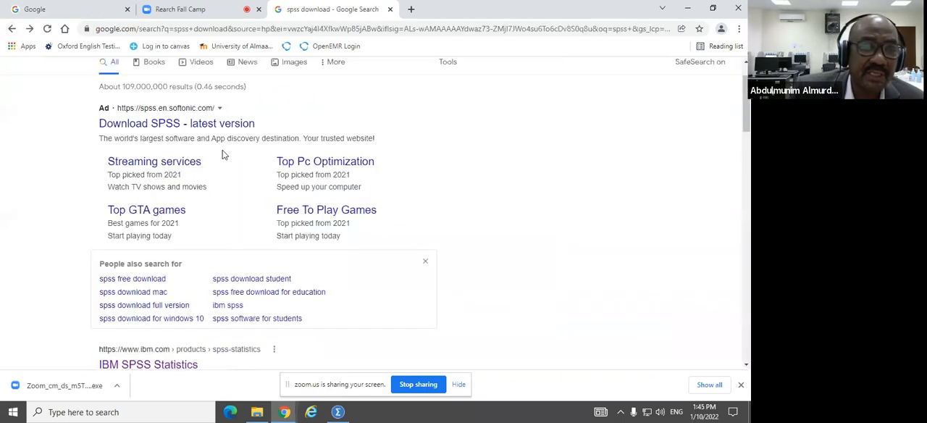
Step: Search Google for "spss student version download" and open IBM's SPSS Student Version and Graduate Pack Resources page
scroll(223, 154, down, 2)
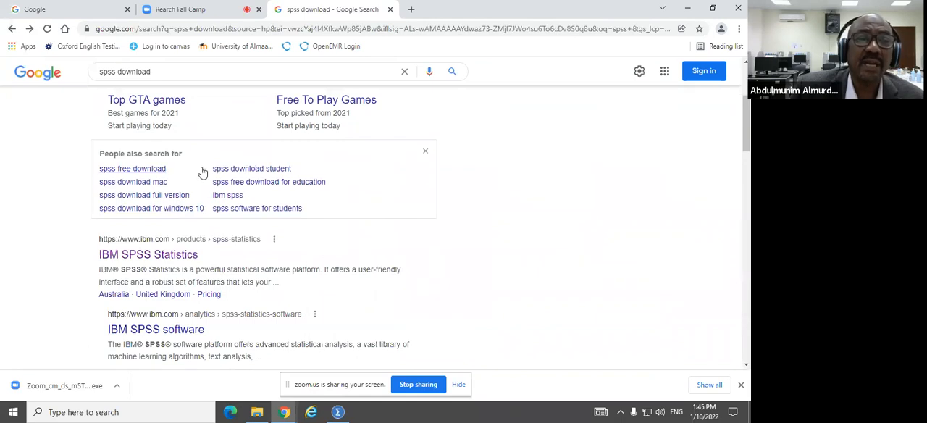
scroll(296, 174, up, 2)
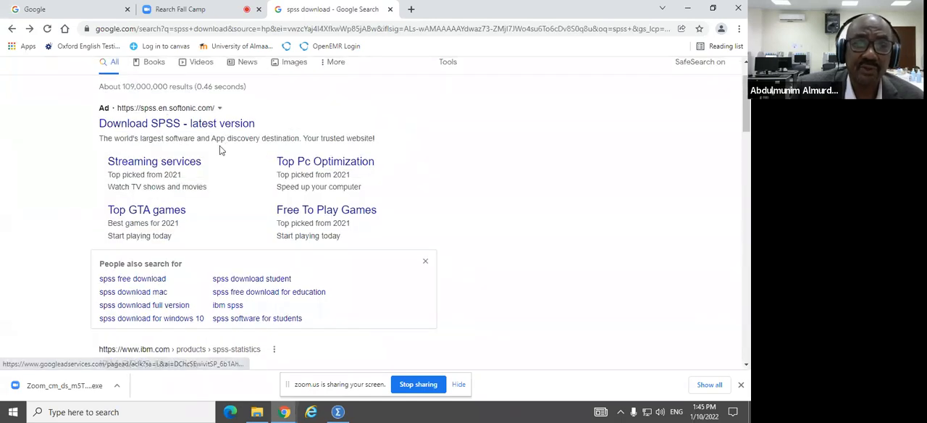
scroll(234, 181, down, 2)
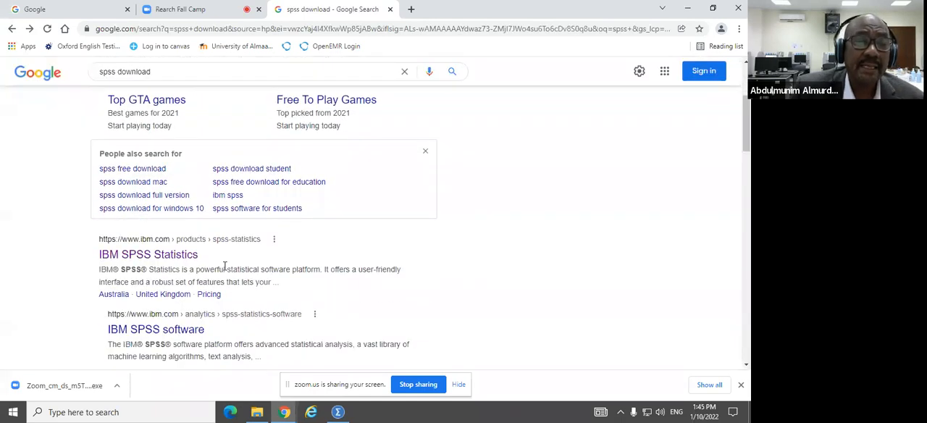
scroll(238, 246, down, 2)
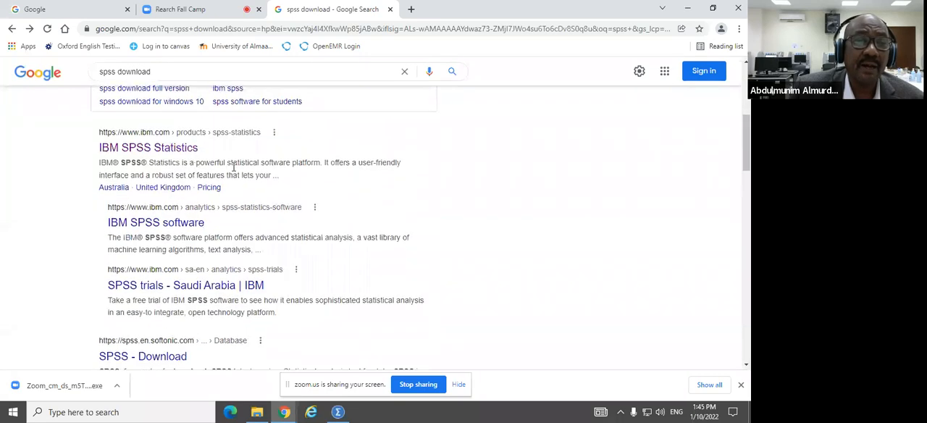
scroll(234, 166, up, 4)
scroll(264, 110, up, 1)
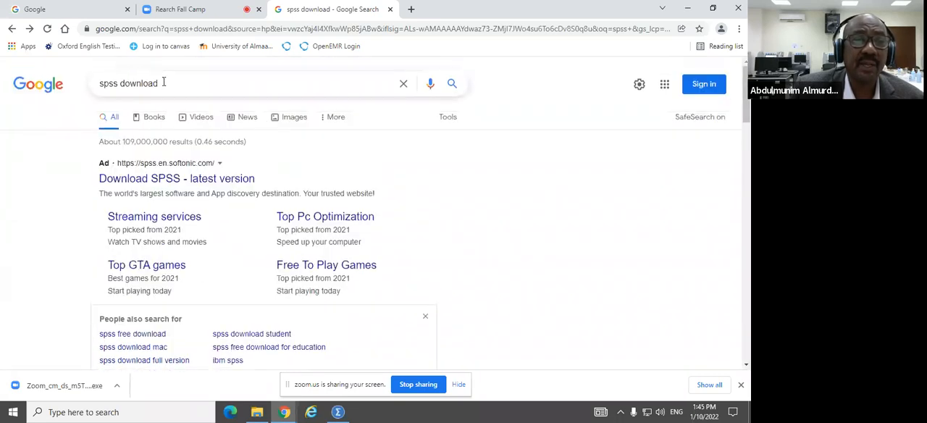
click(120, 83)
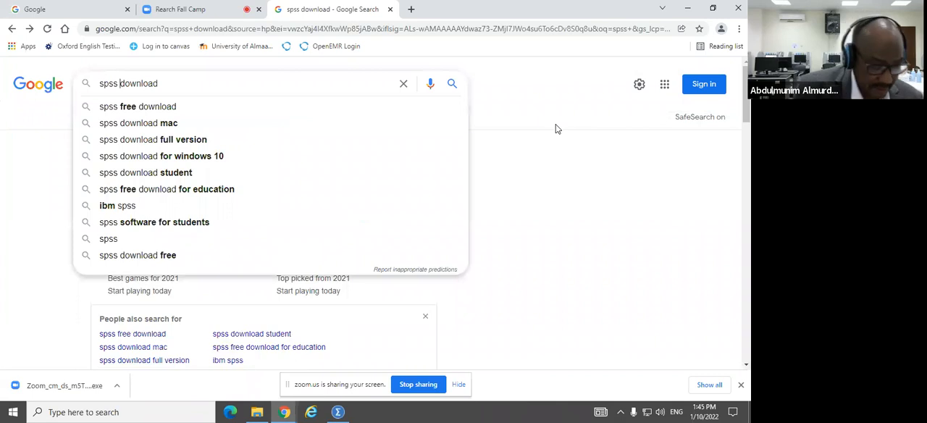
text(studen)
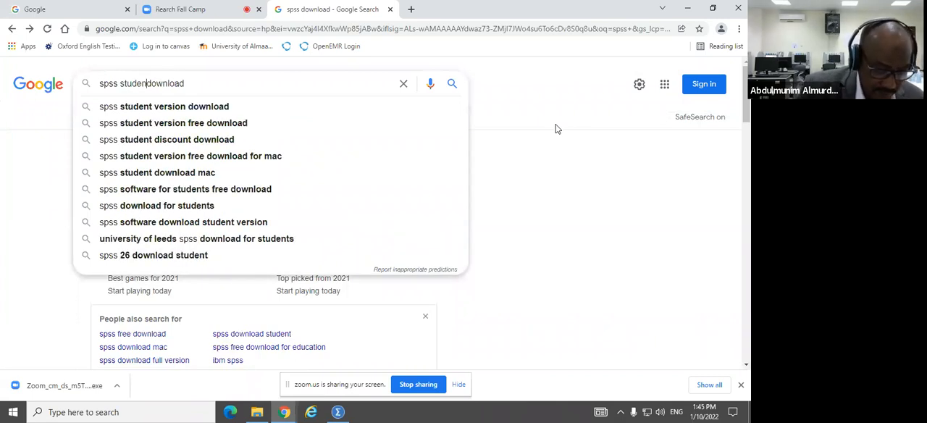
text(t)
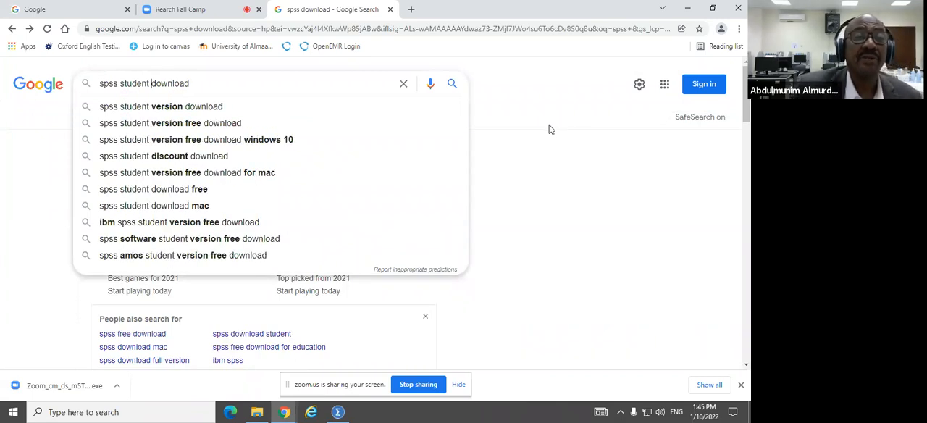
click(204, 113)
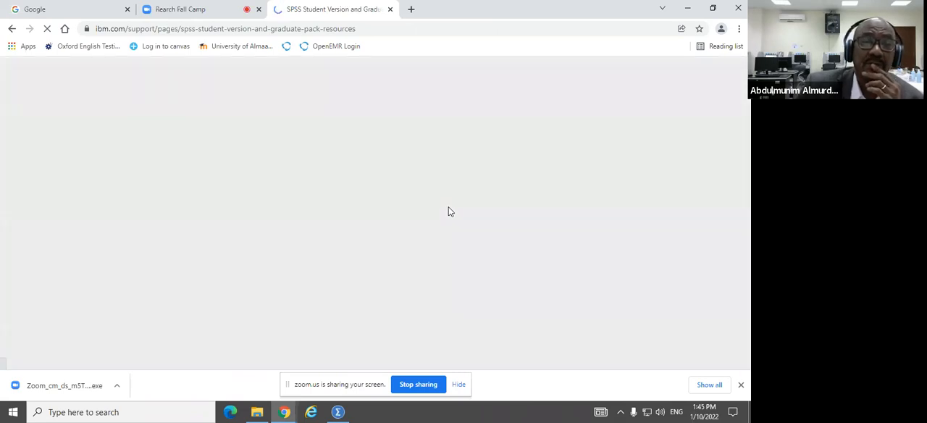
Step: Examine the question and answer, vendor list and cross-reference table on the SPSS Student Version and Graduate Pack Resources page
scroll(333, 217, down, 5)
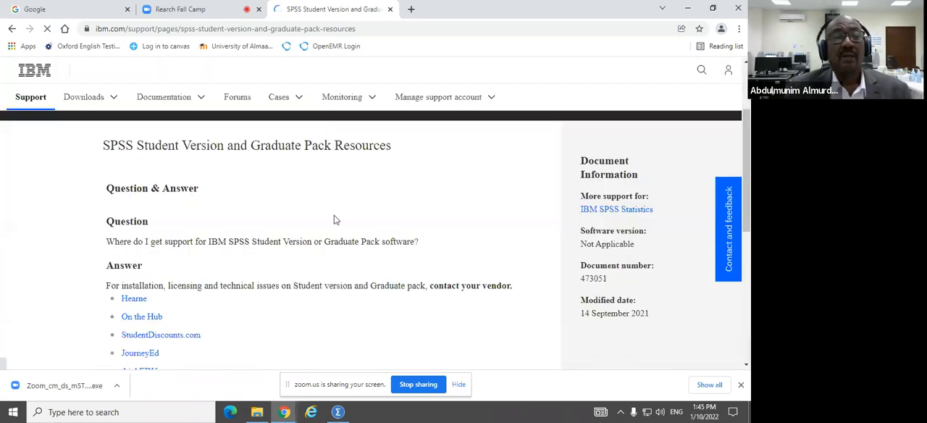
scroll(325, 202, down, 4)
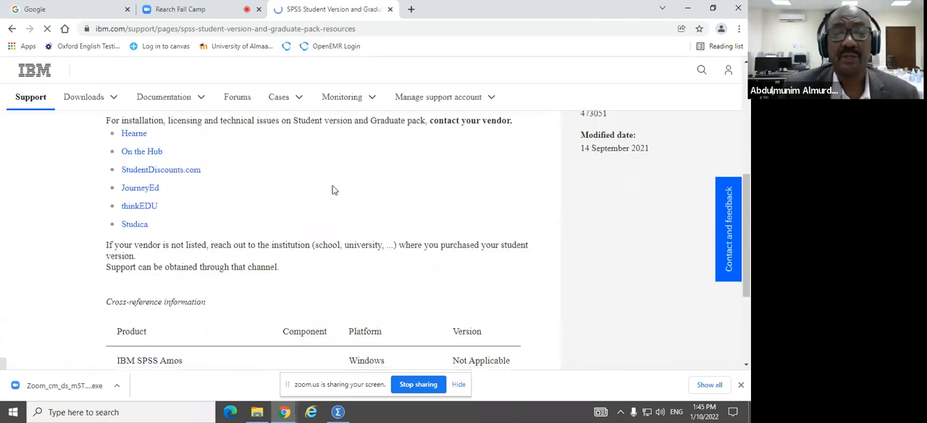
scroll(335, 181, up, 5)
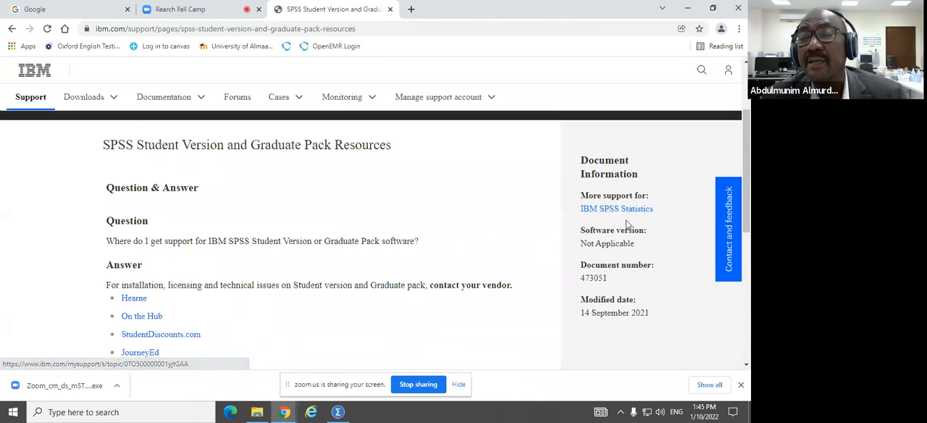
scroll(432, 147, down, 9)
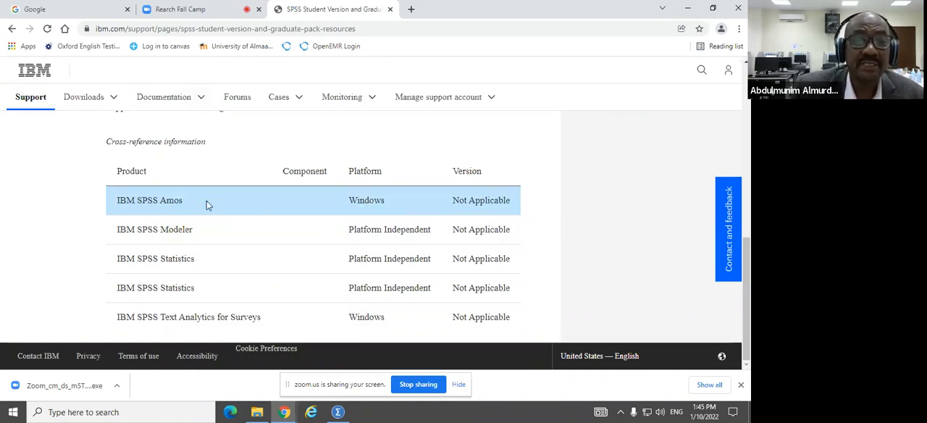
scroll(208, 200, up, 3)
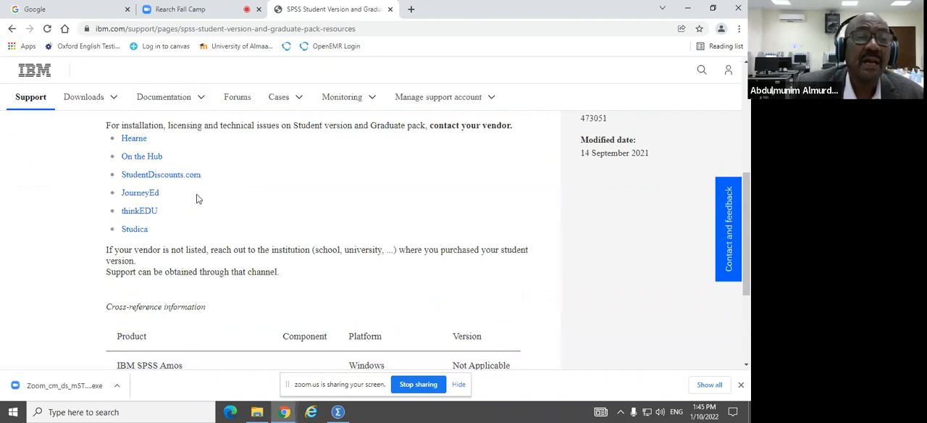
scroll(227, 191, up, 2)
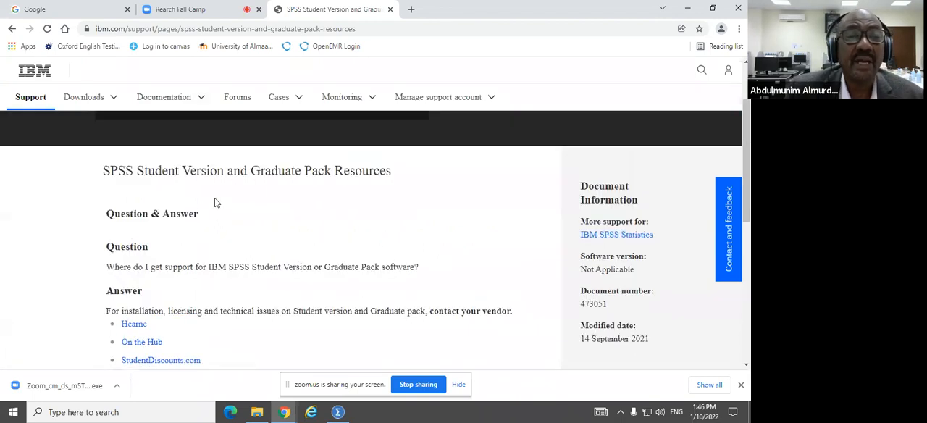
scroll(217, 203, up, 4)
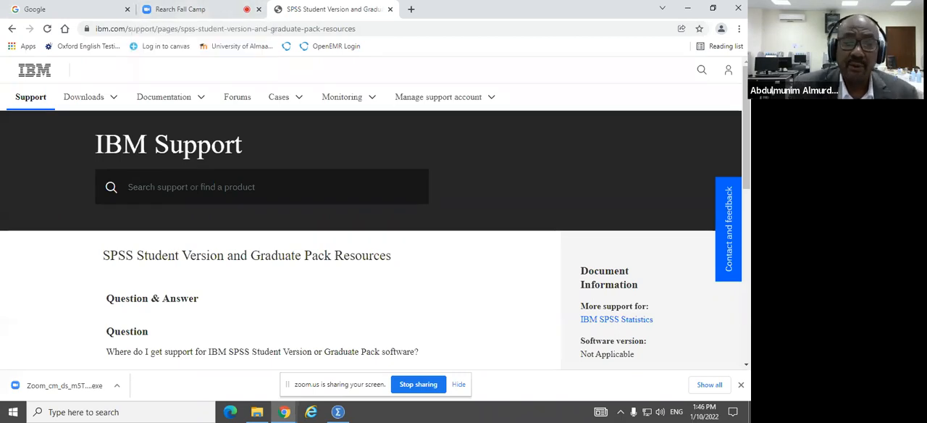
Step: Switch to IBM SPSS Statistics, turn off the welcome dialog for the future and close it
click(337, 412)
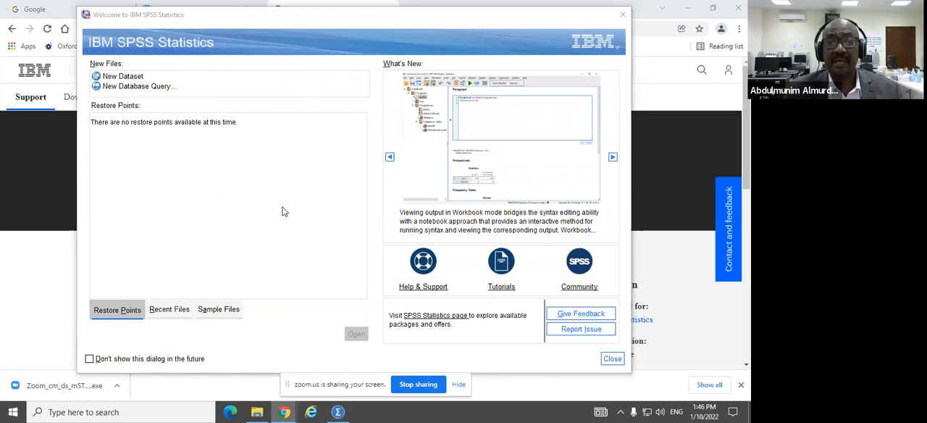
click(90, 359)
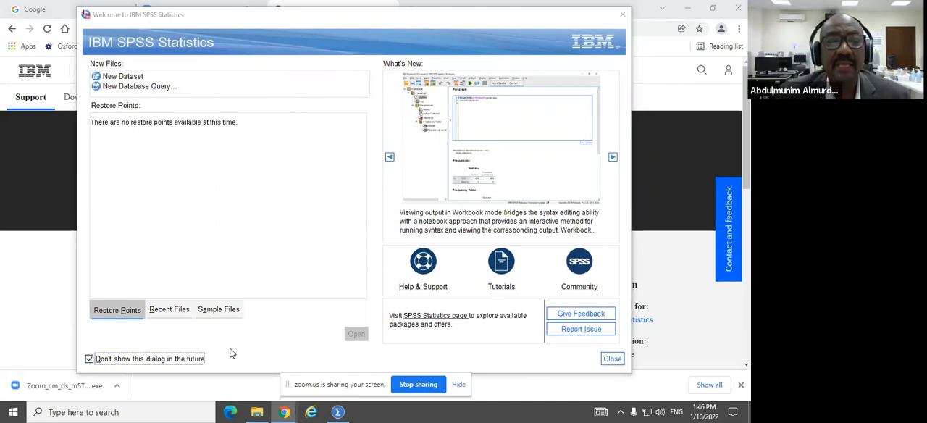
click(611, 359)
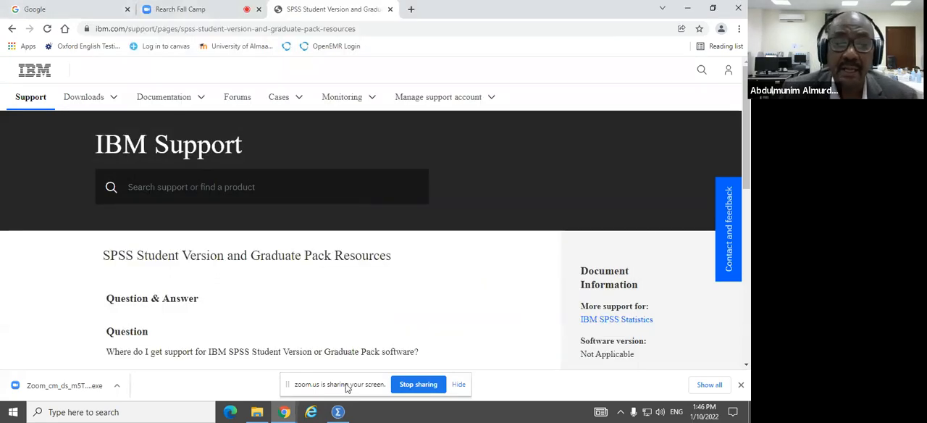
Step: In the SPSS Data Editor, open the CSV data file bp.csv from the EC-13 (D:) drive for import
click(336, 412)
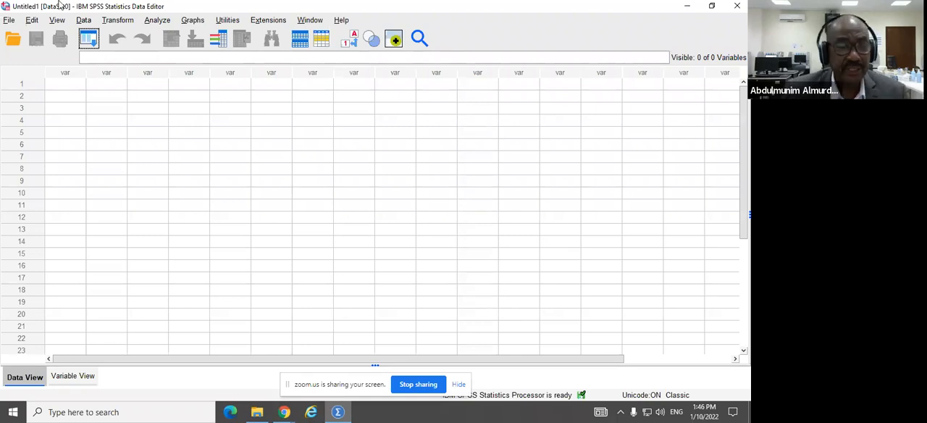
click(9, 22)
mouse_move(12, 25)
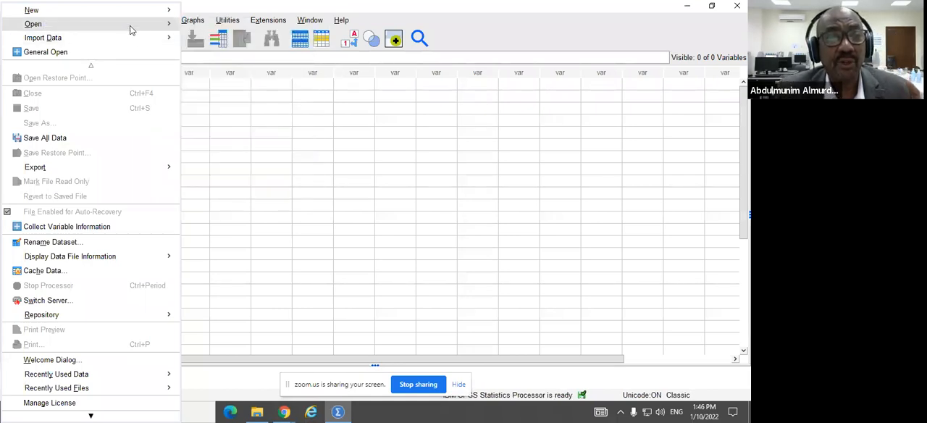
mouse_move(132, 29)
click(203, 27)
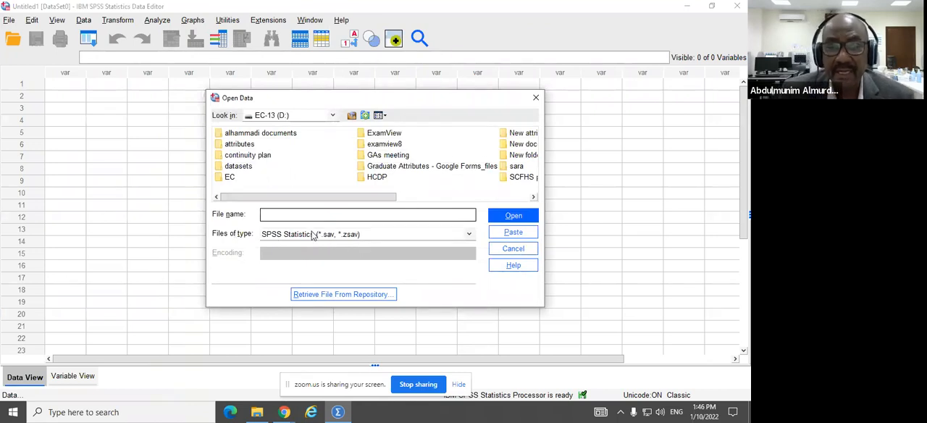
click(468, 236)
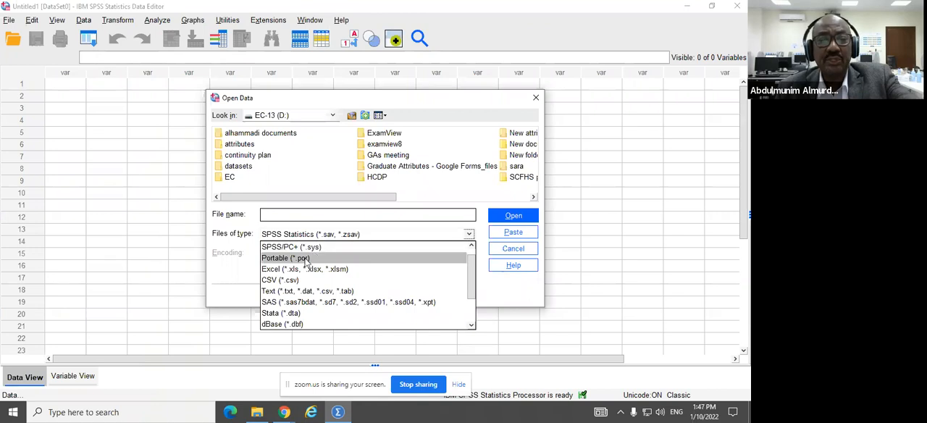
click(290, 280)
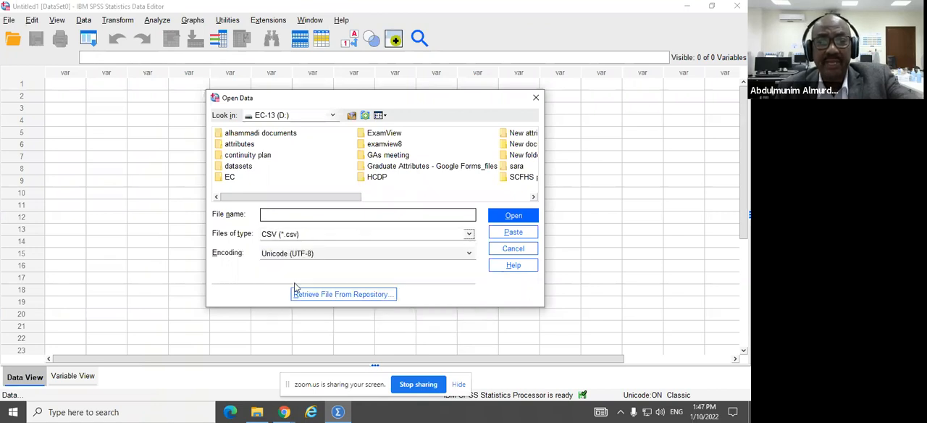
click(534, 197)
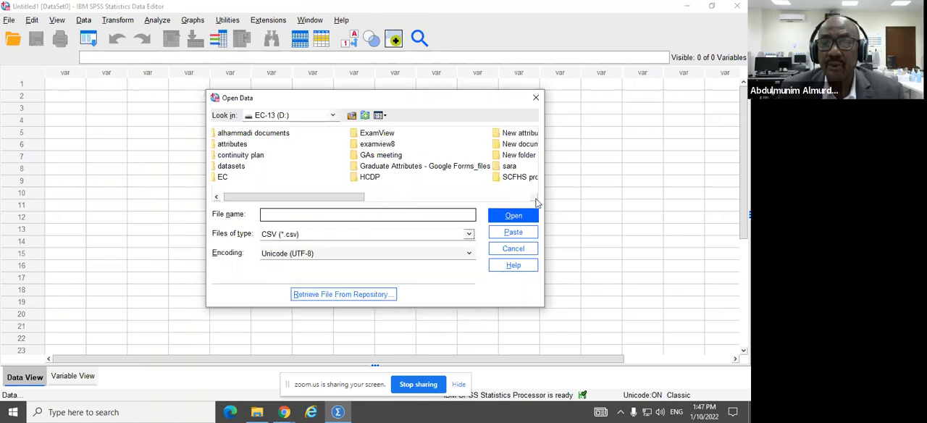
double_click(426, 138)
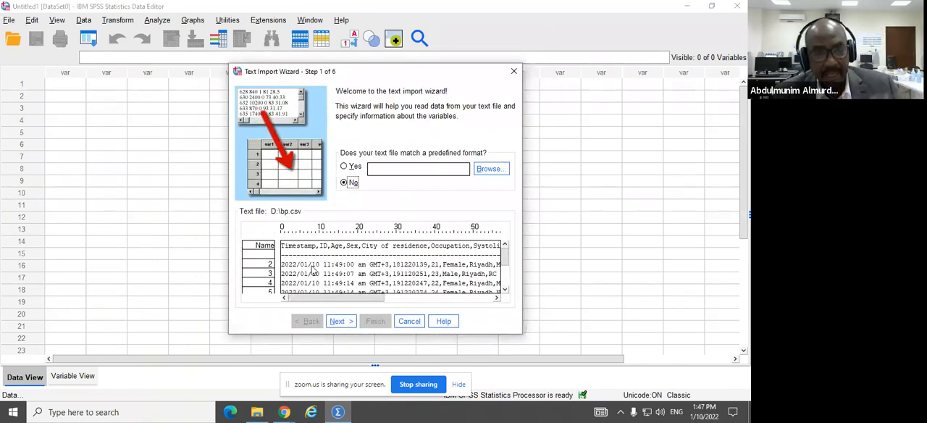
Step: Accept the Text Import Wizard defaults for delimited data with variable names on line 1, up to the variable specifications, and dismiss the warning
click(346, 324)
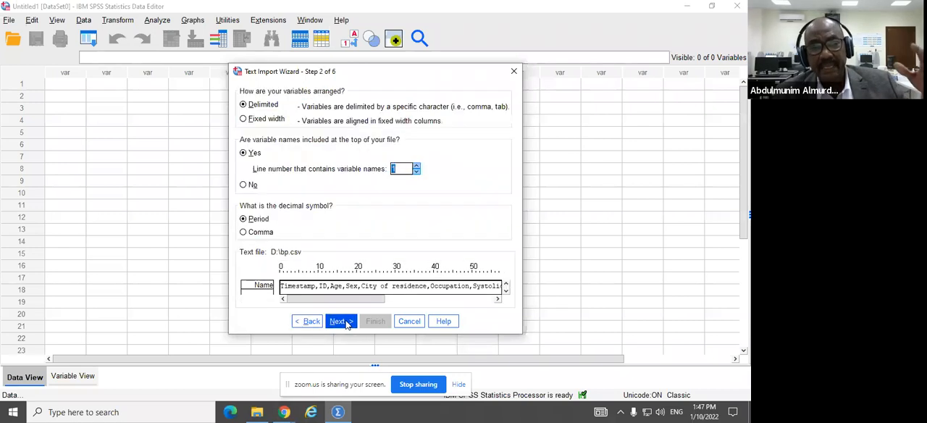
click(340, 322)
click(340, 321)
click(340, 321)
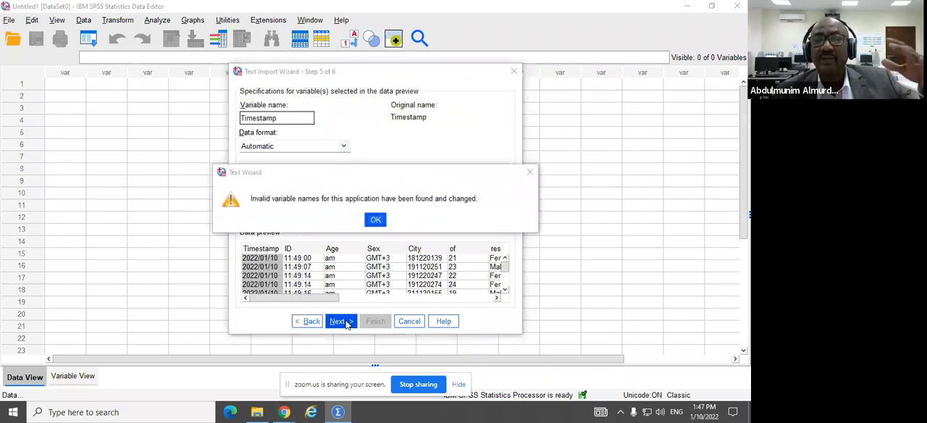
click(374, 220)
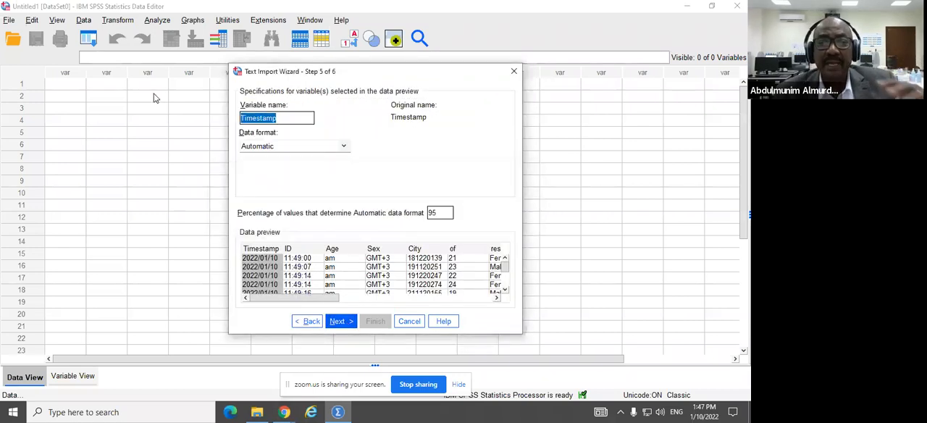
Step: Rename the Timestamp variable to Time and proceed to the final step of the Text Import Wizard
click(281, 118)
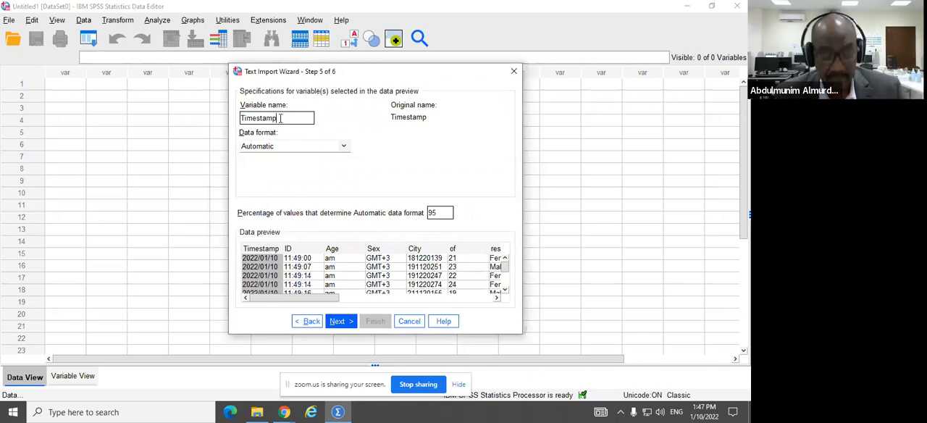
key(BackSpace)
key(BackSpace)
key(BackSpace)
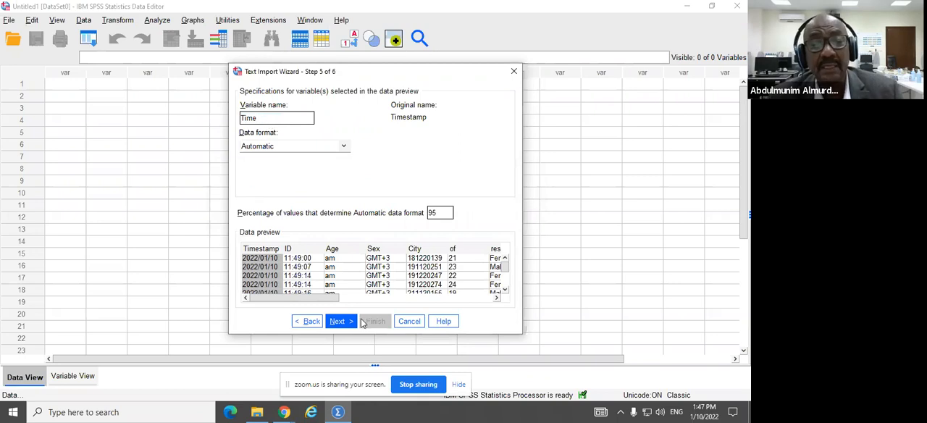
click(339, 320)
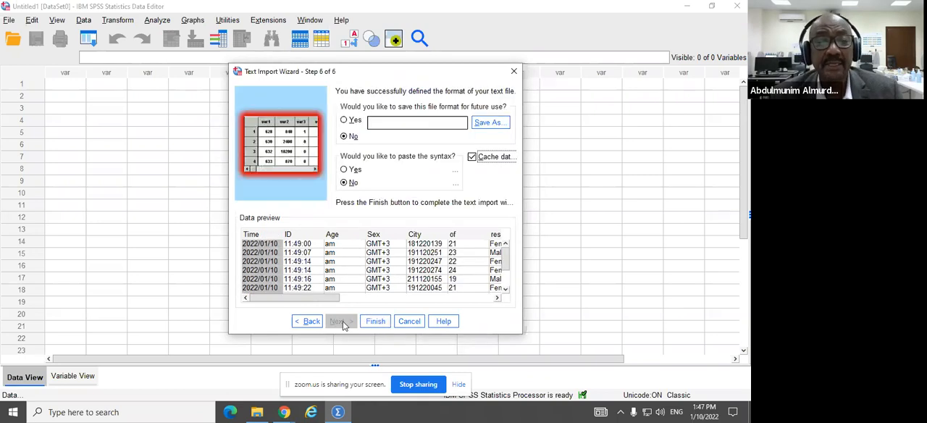
Step: Finish the text import and minimize the output viewer to show the imported dataset in the Data Editor
click(380, 322)
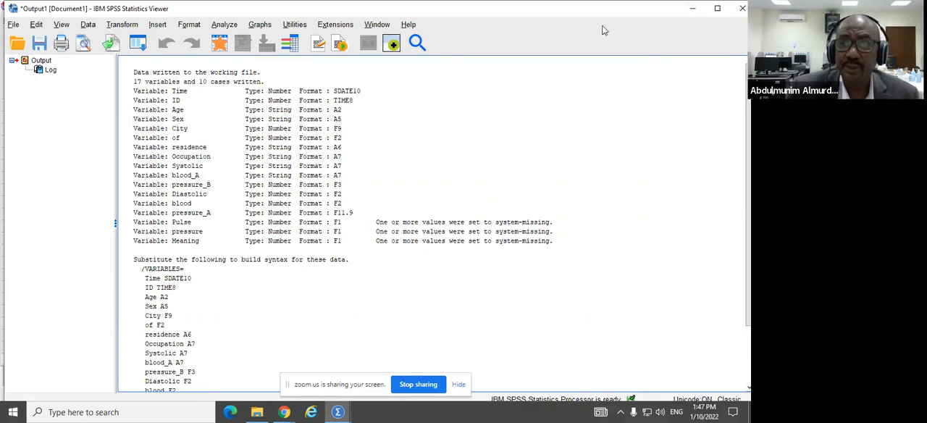
click(692, 8)
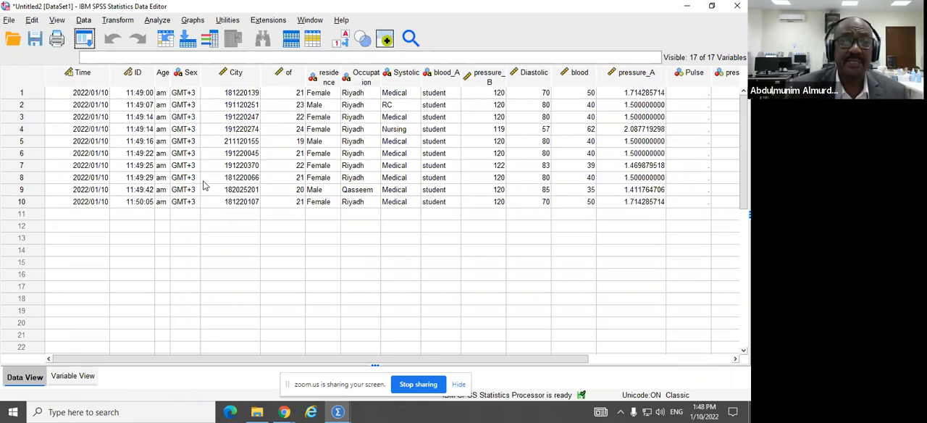
click(11, 22)
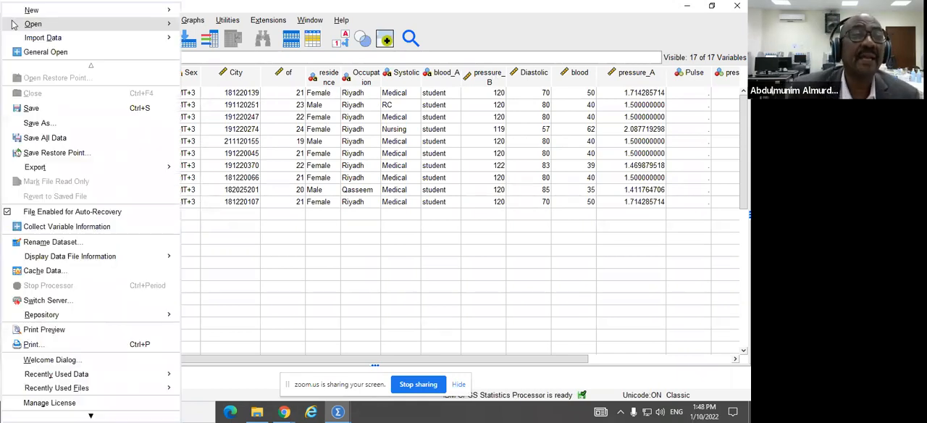
mouse_move(50, 30)
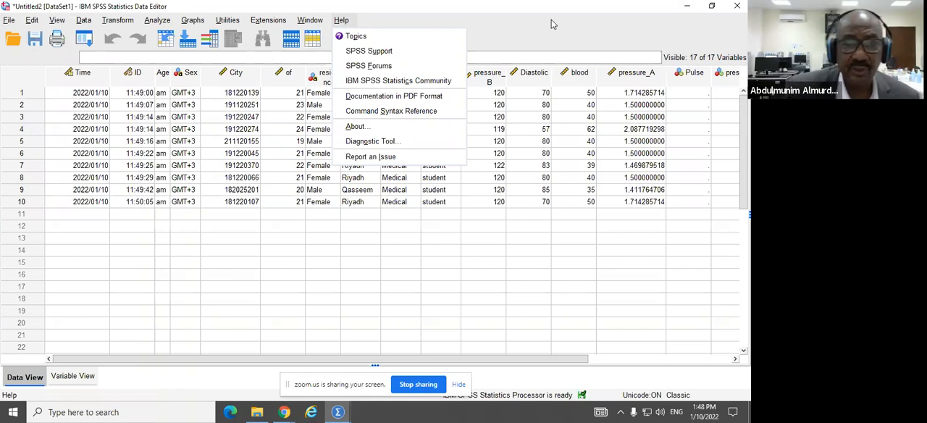
click(308, 278)
click(308, 278)
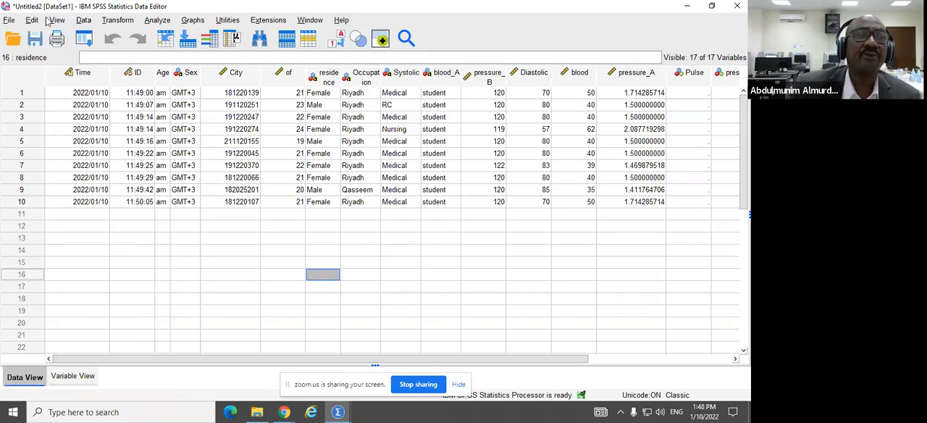
Step: Save the imported dataset as bp in SPSS Statistics (*.sav) format on the EC-13 (D:) drive
click(9, 21)
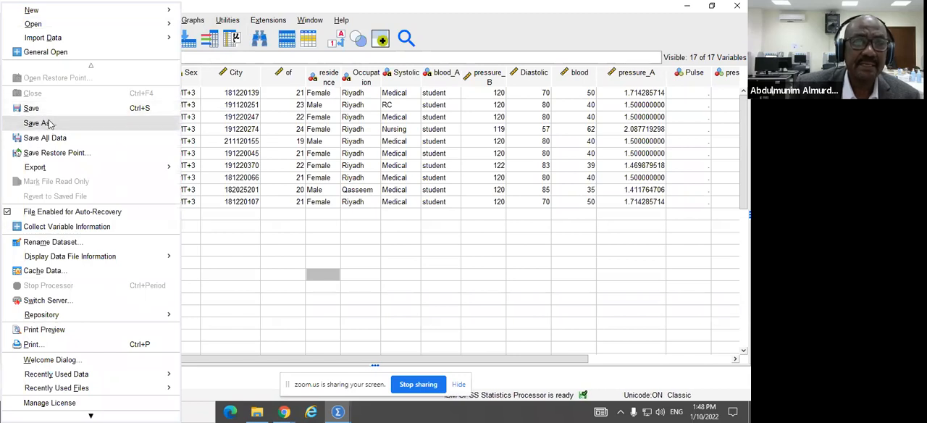
click(45, 123)
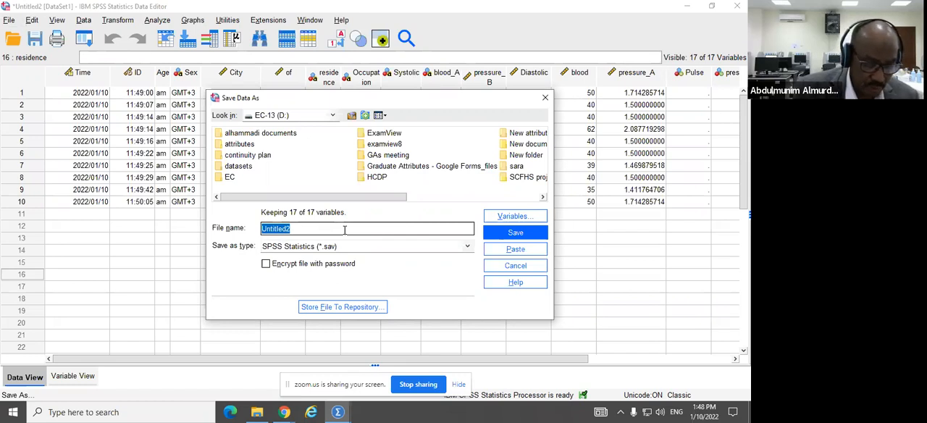
text(bp)
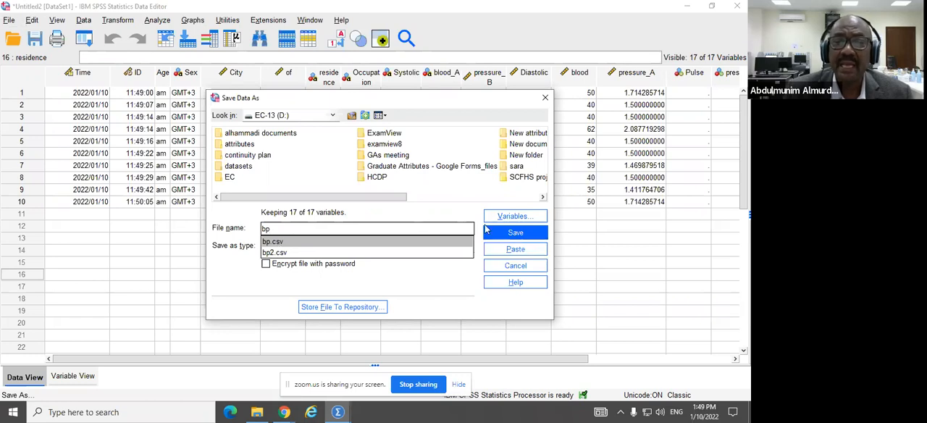
click(511, 236)
click(510, 235)
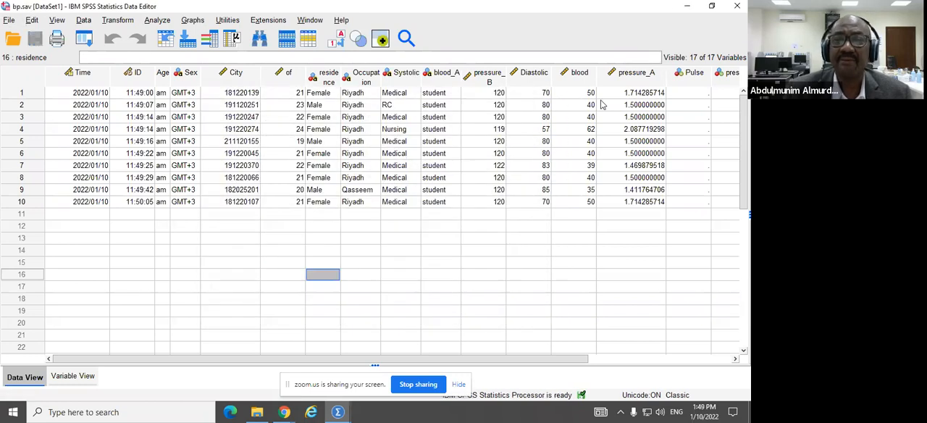
Step: Close the Data Editor and exit SPSS without saving the output viewer contents
click(739, 8)
click(359, 236)
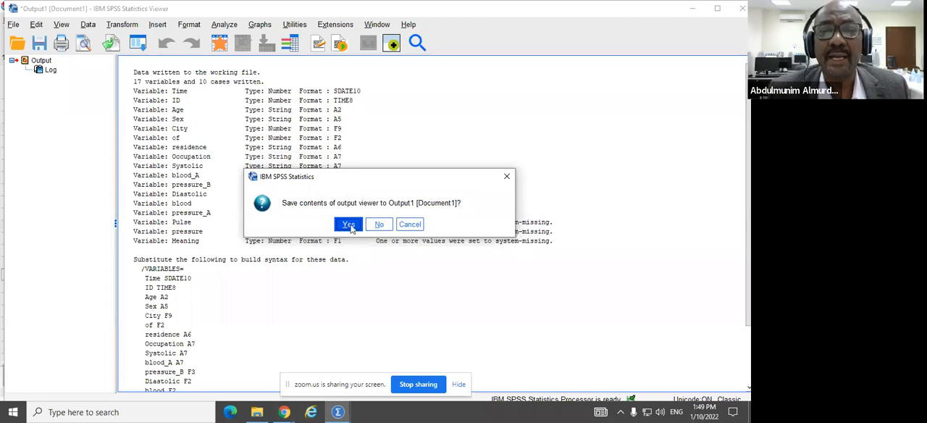
click(378, 224)
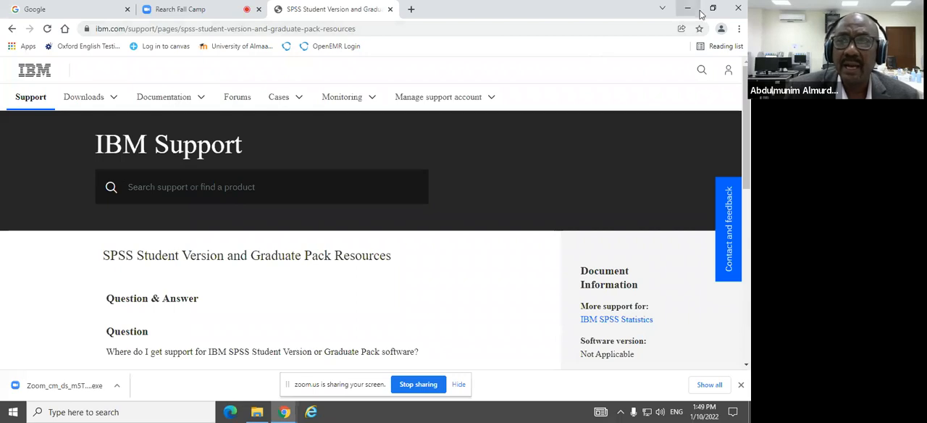
Step: Minimize the browser and move the EC-13 (D:) folder window so that it is fully in view
click(688, 12)
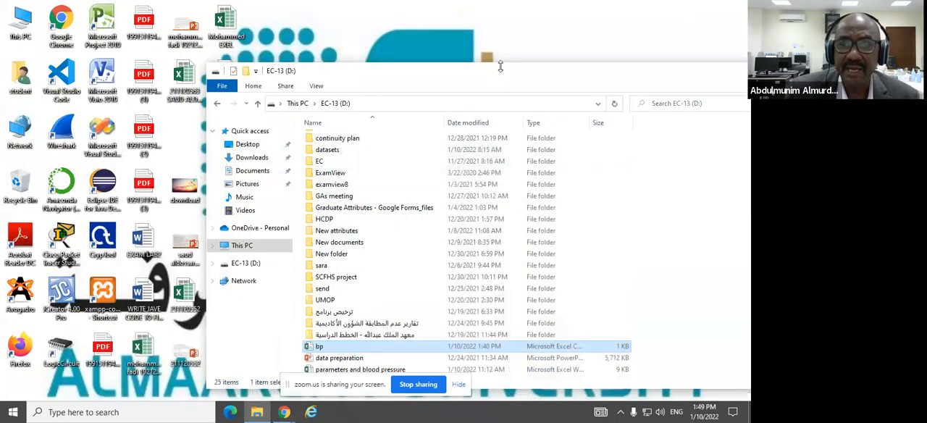
drag(489, 81, 338, 48)
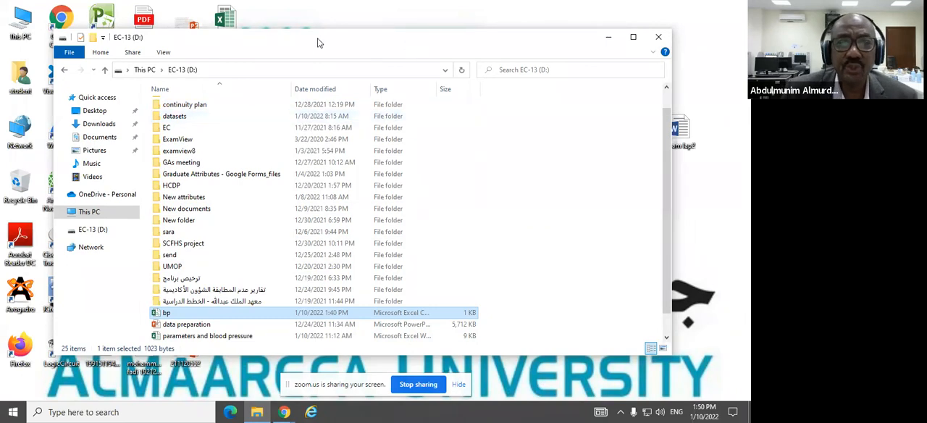
click(337, 9)
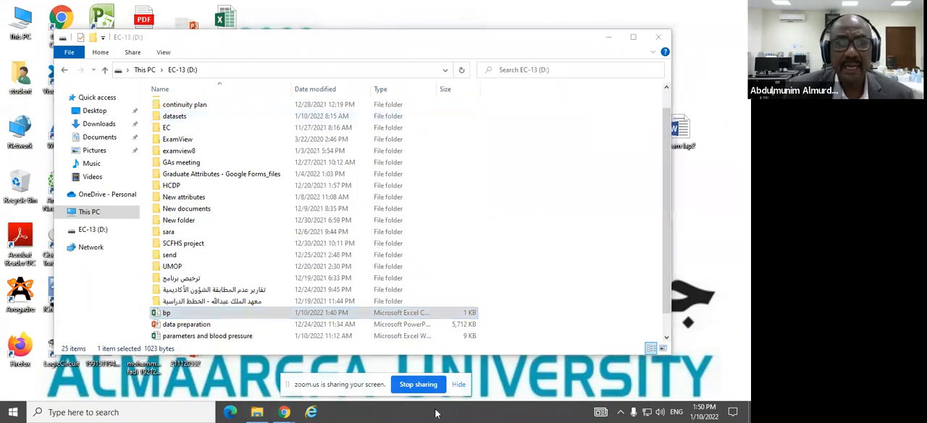
Step: Switch to Chrome and search Google for "nutrition research datasets download"
mouse_move(284, 413)
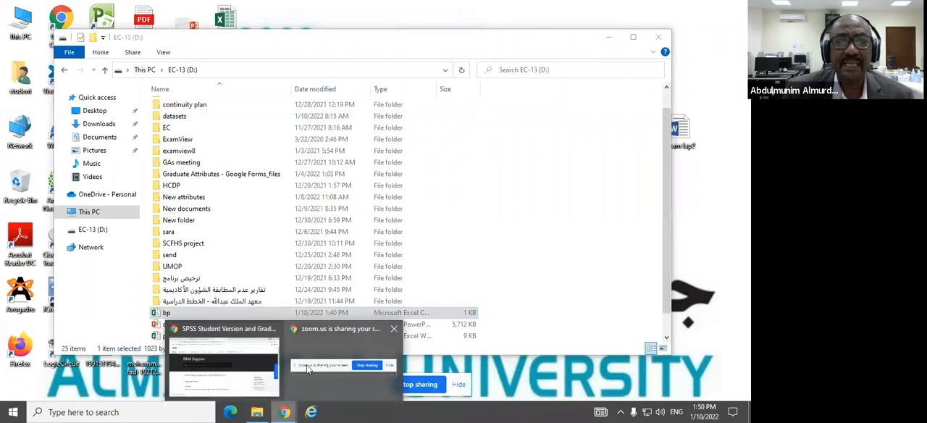
click(306, 366)
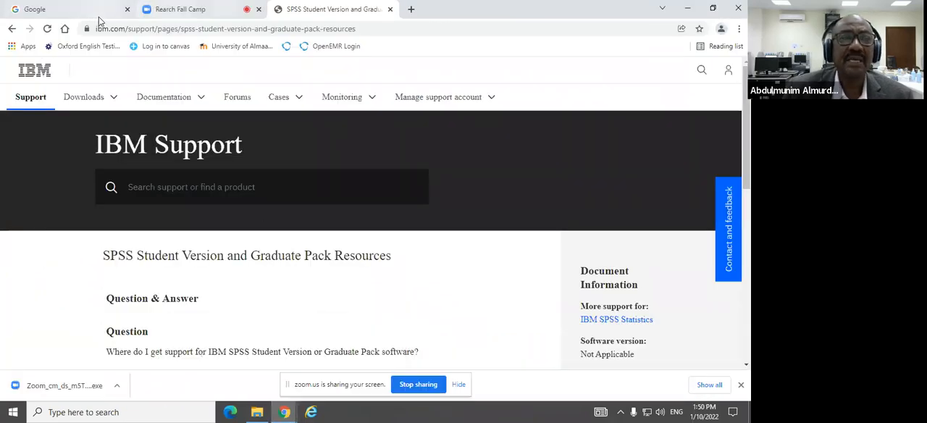
click(90, 11)
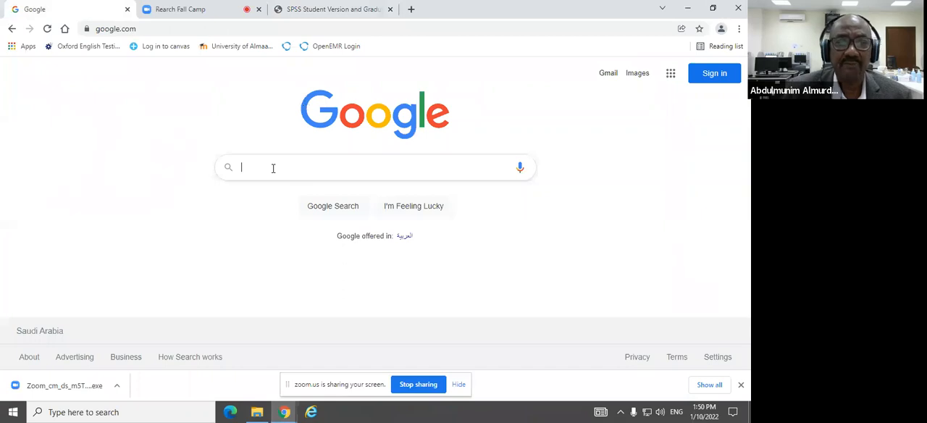
click(273, 168)
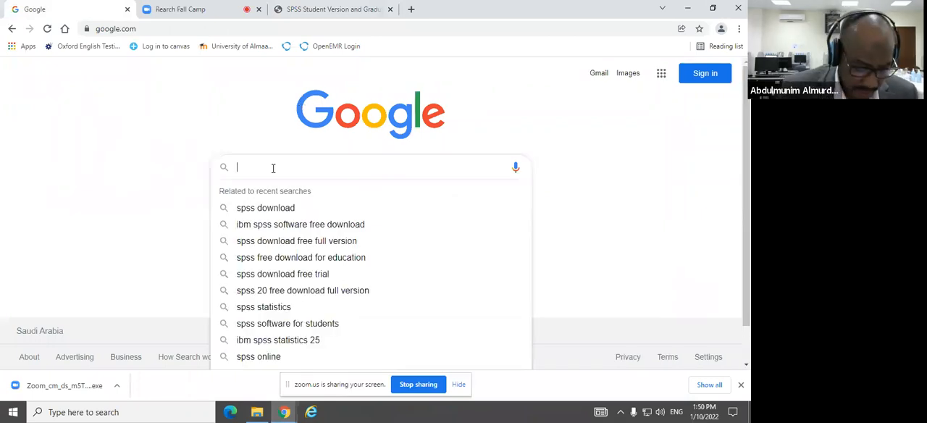
text(nutrit)
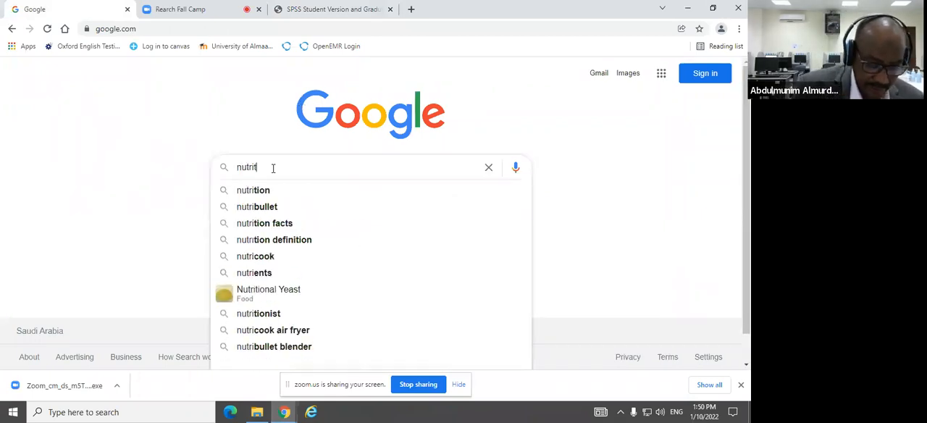
text(ion)
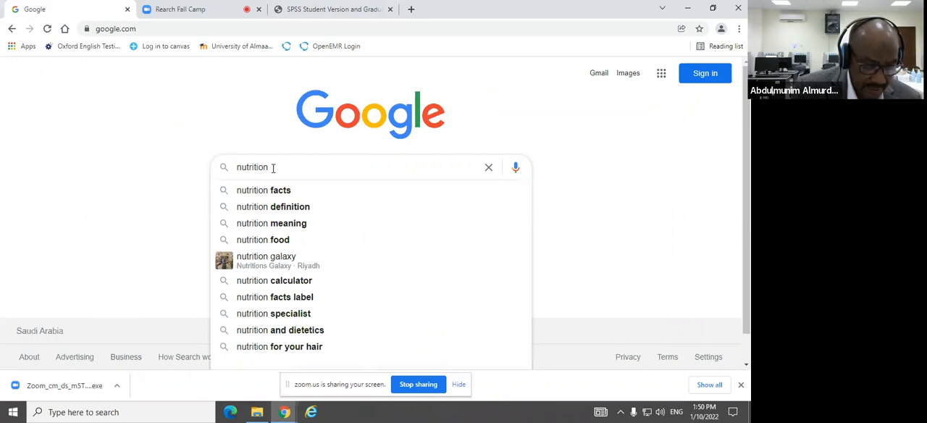
text(resear)
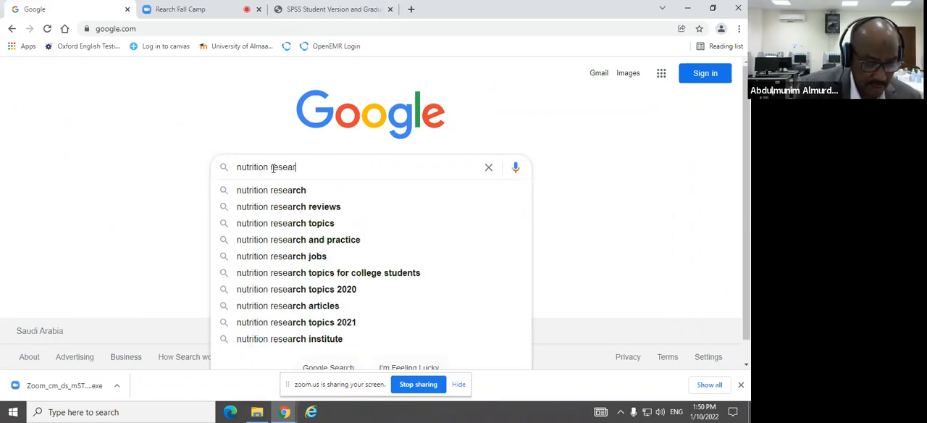
text(ch data)
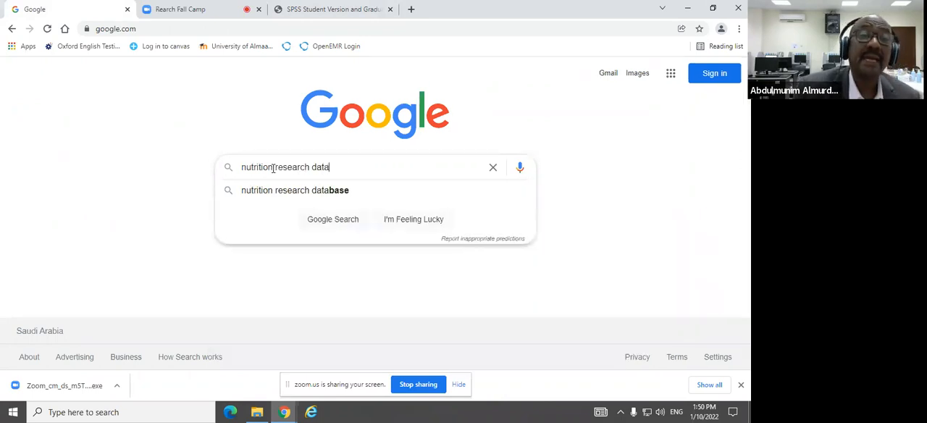
text(sets)
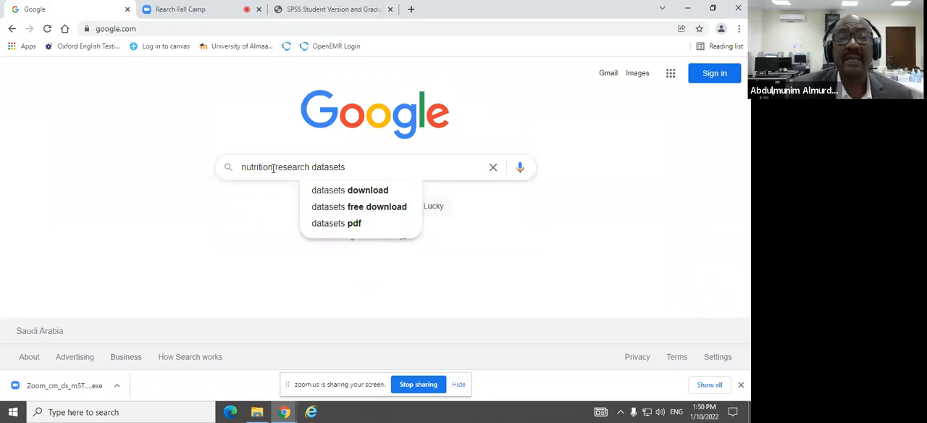
click(380, 191)
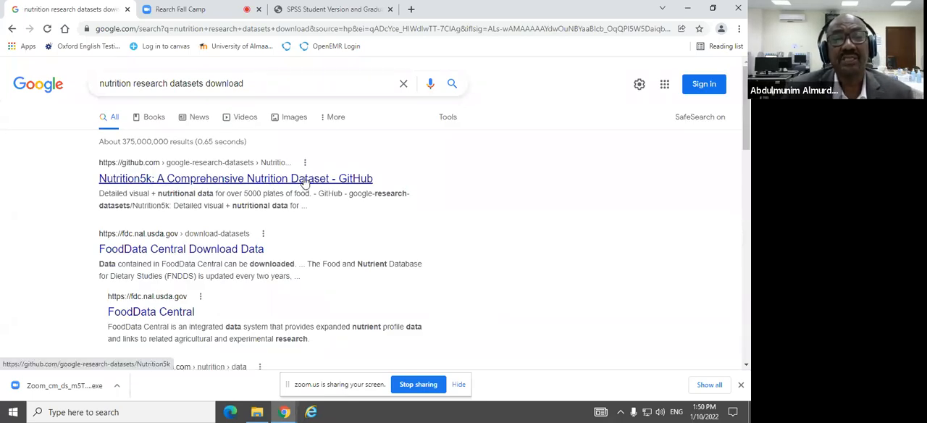
Step: Open the Nutrition5k GitHub, FoodData Central Download Data and FoodData Central search results in separate new tabs
right_click(305, 183)
key(Escape)
right_click(206, 249)
click(236, 255)
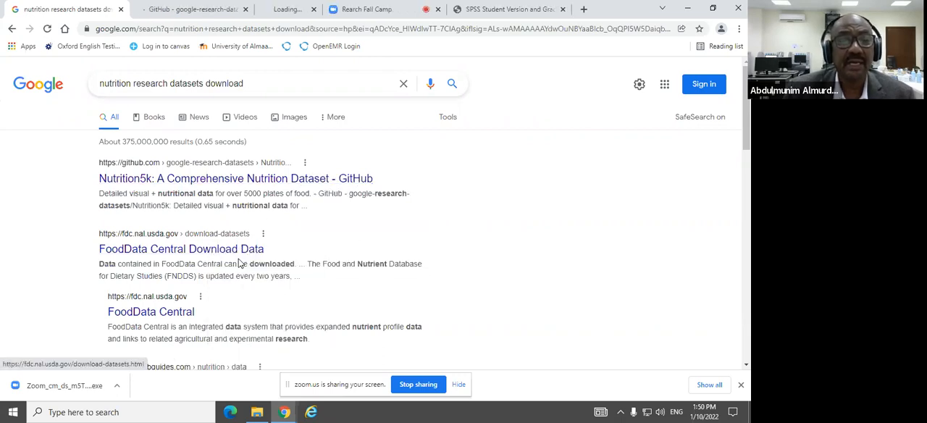
right_click(178, 311)
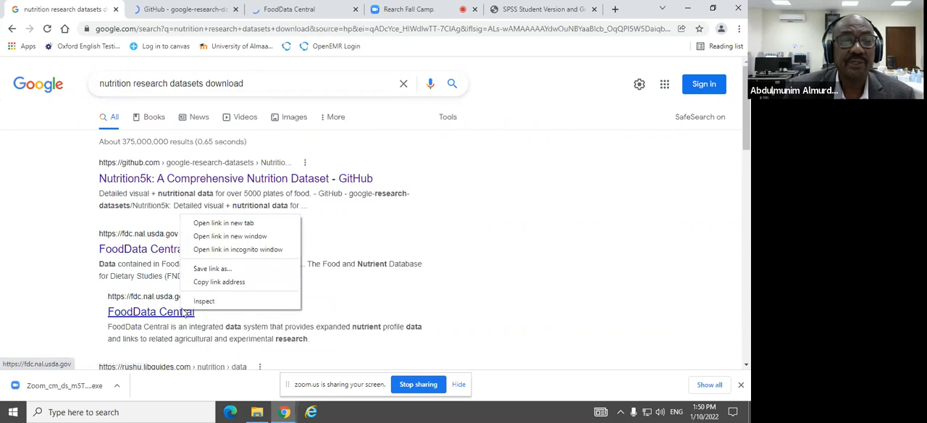
click(236, 223)
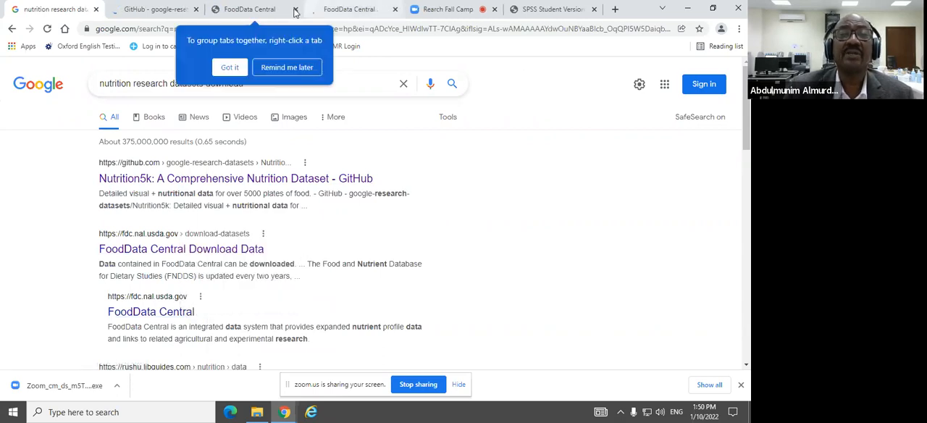
Step: Go to the Download Data section of the Nutrition5k GitHub page and try to download nutrition5k_dataset.tar.gz
click(141, 10)
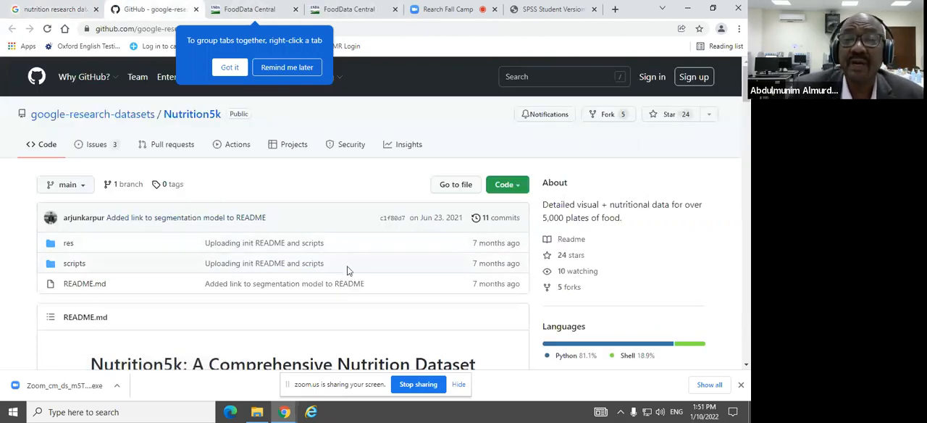
scroll(357, 263, down, 2)
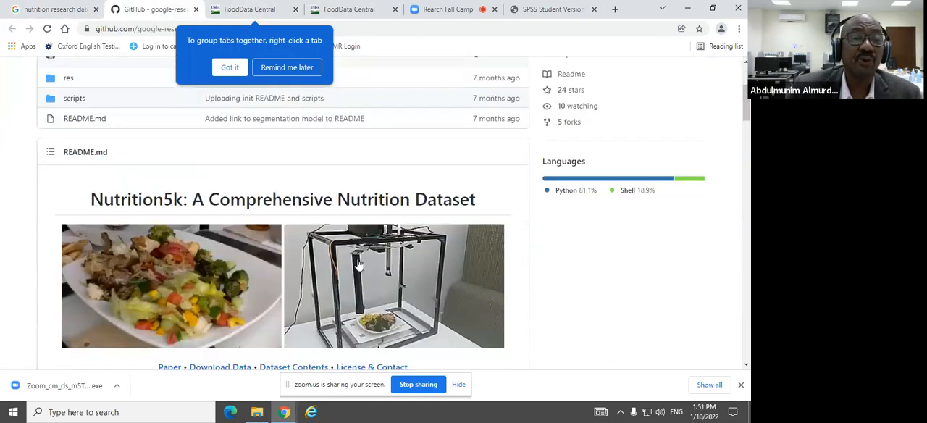
scroll(175, 200, down, 2)
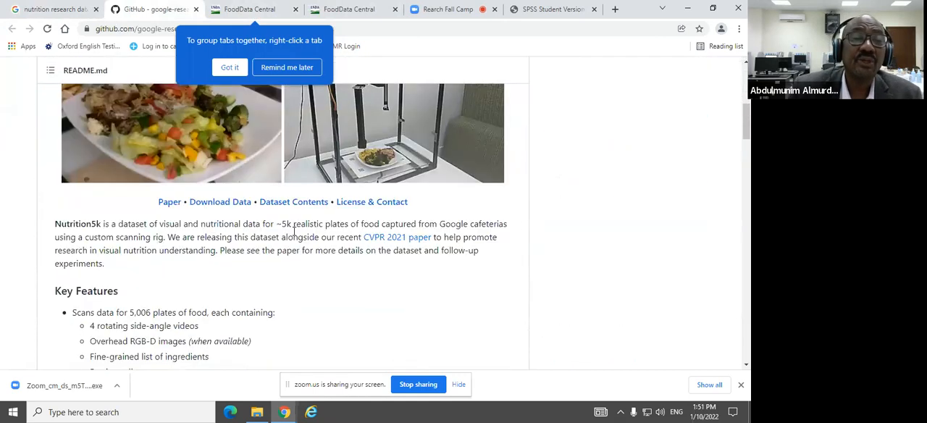
click(233, 206)
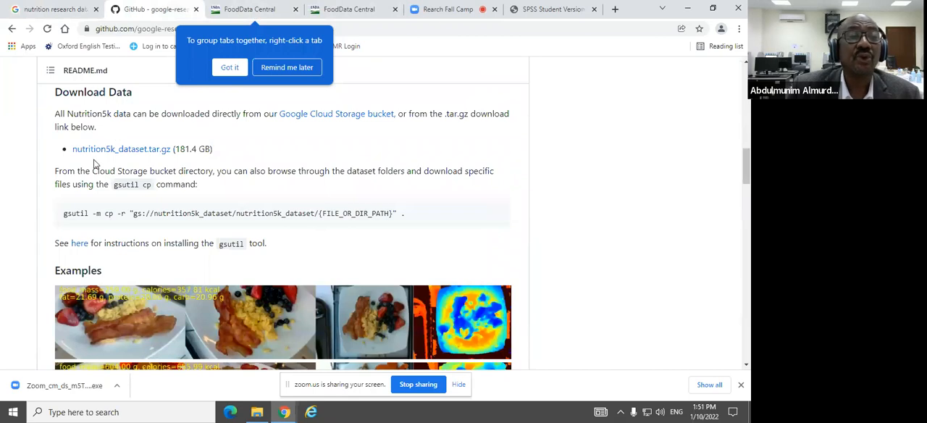
click(147, 150)
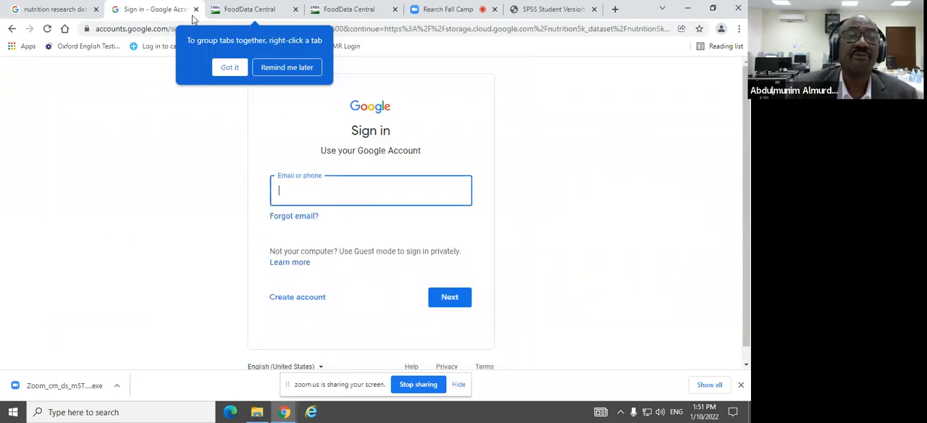
Step: Download the October 2021 CSV file of Foundation Foods from the FoodData Central Download Data page
click(237, 9)
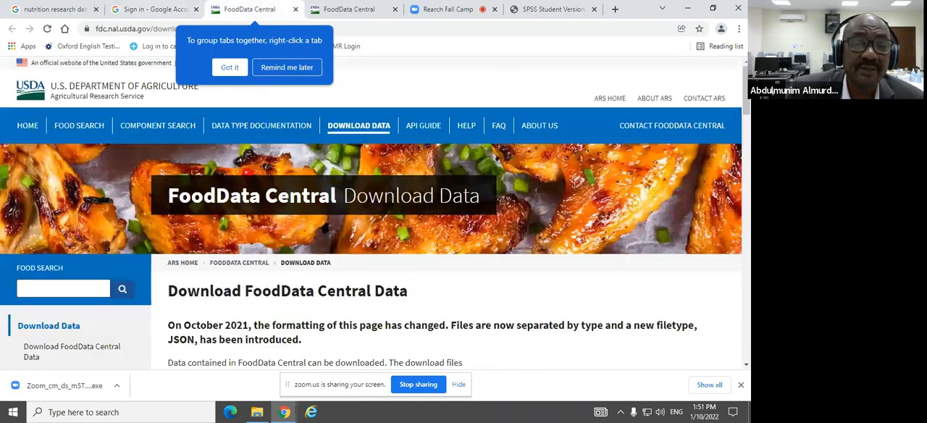
scroll(218, 230, down, 3)
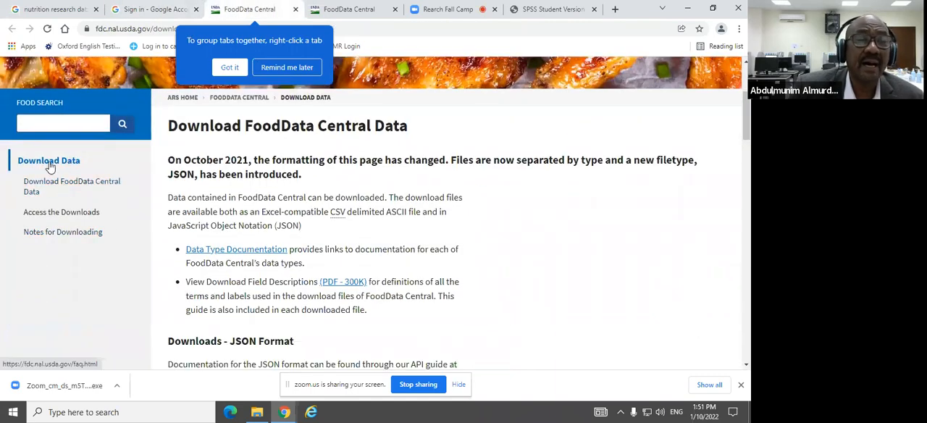
scroll(268, 263, down, 1)
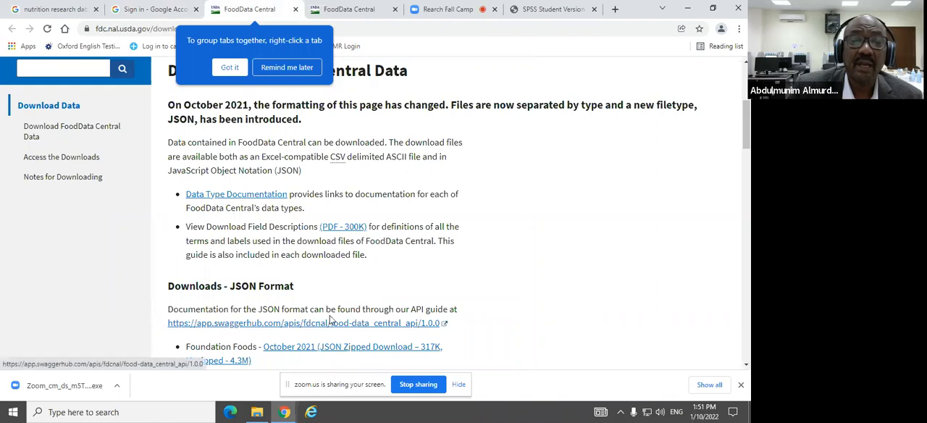
scroll(349, 296, down, 2)
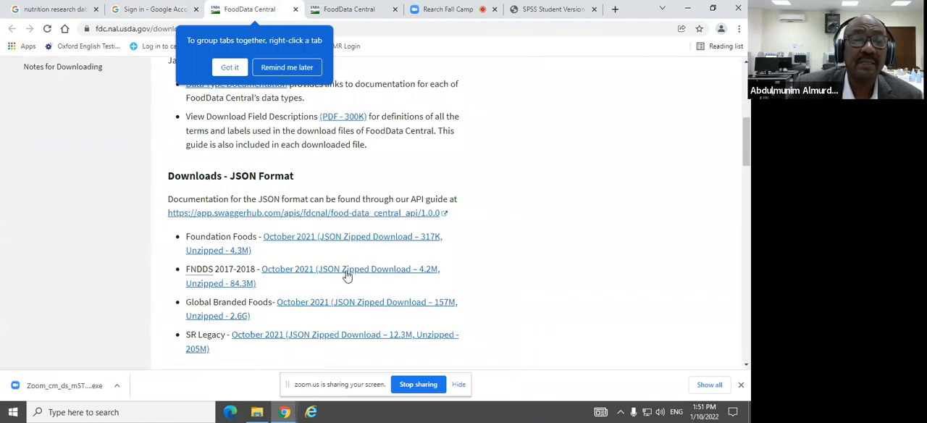
scroll(317, 272, down, 1)
scroll(317, 272, down, 1)
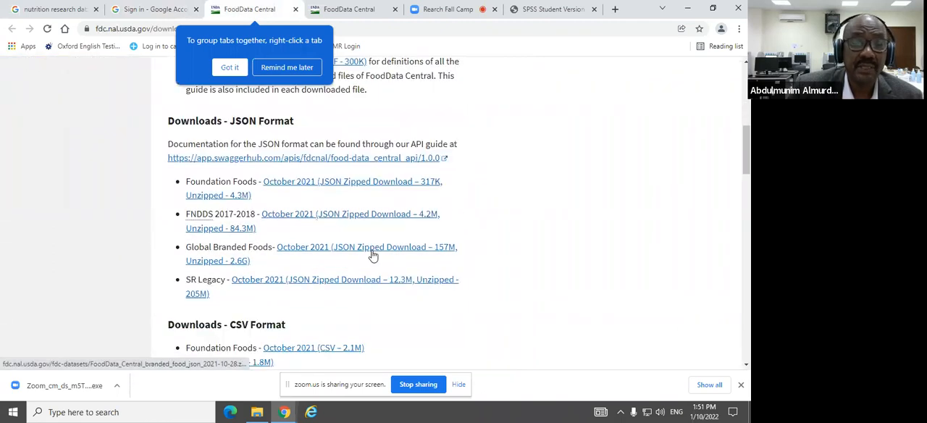
scroll(279, 254, down, 2)
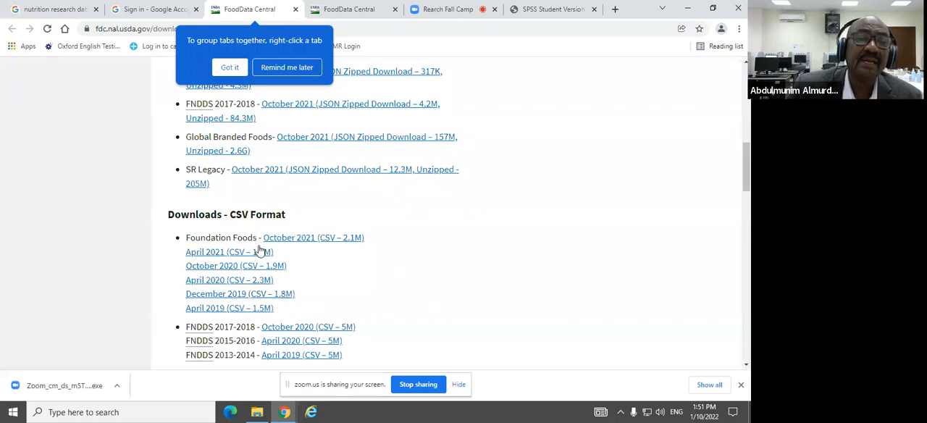
click(327, 244)
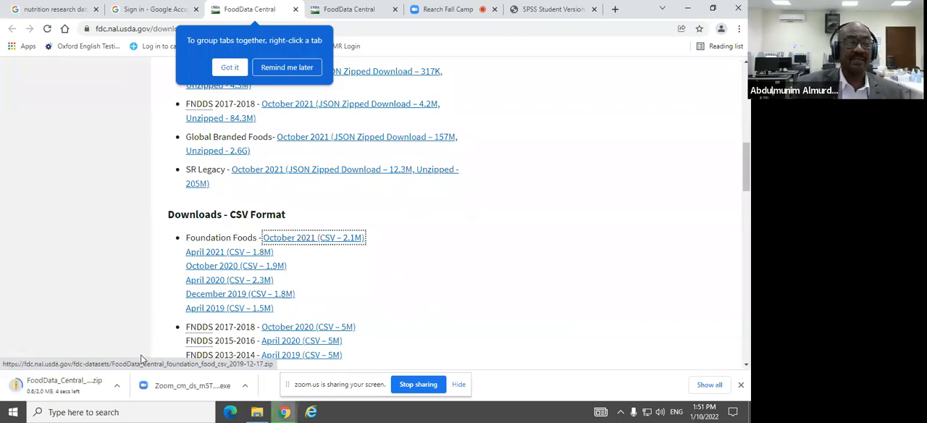
Step: Open the downloaded FoodData_Central_foundation_food_csv_2021-10-28 archive and its agricultural_samples file in Excel
click(68, 382)
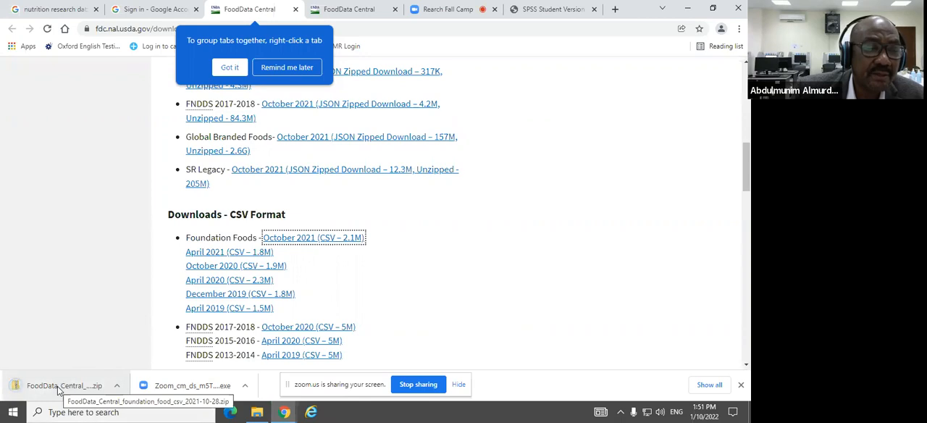
click(60, 390)
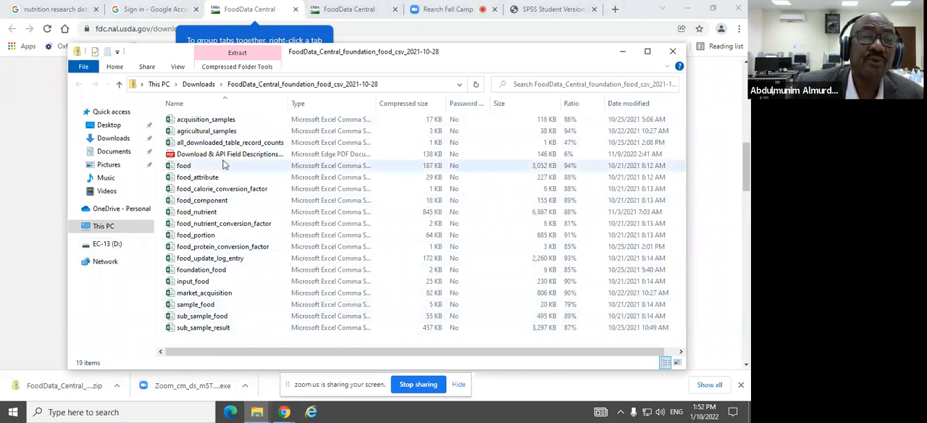
click(203, 134)
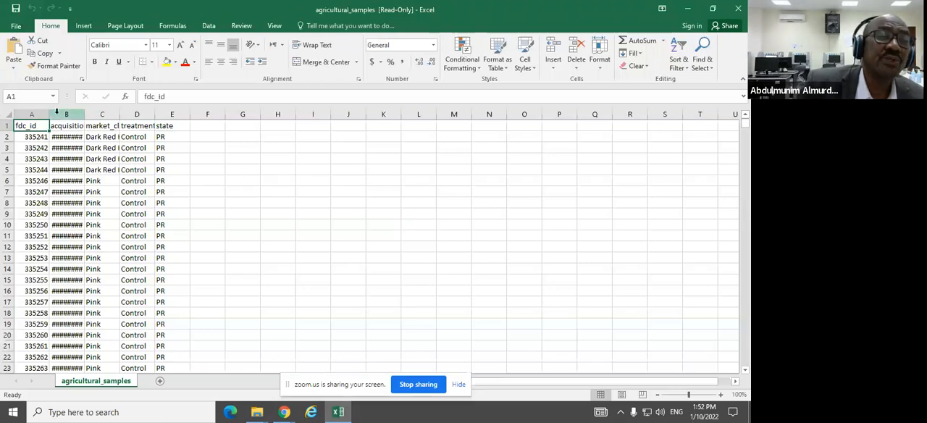
Step: Widen columns B to D to show their full contents, look through the rows, and minimize the agricultural_samples workbook
drag(85, 114, 334, 116)
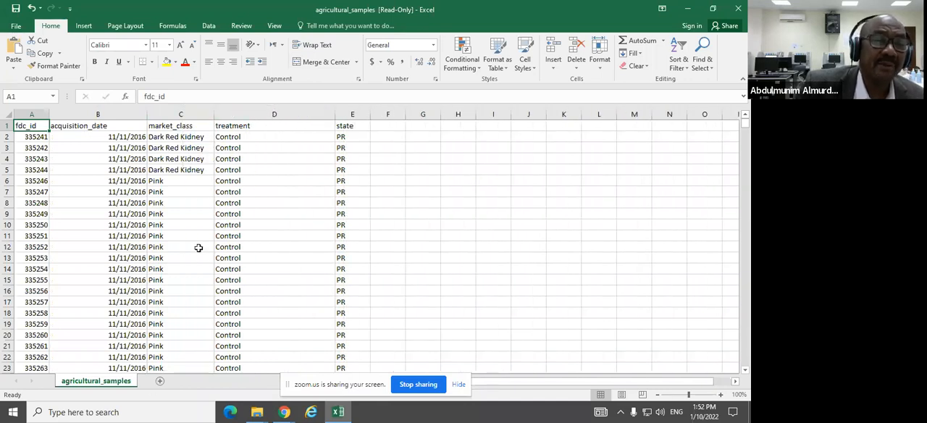
scroll(199, 247, down, 17)
scroll(222, 247, down, 10)
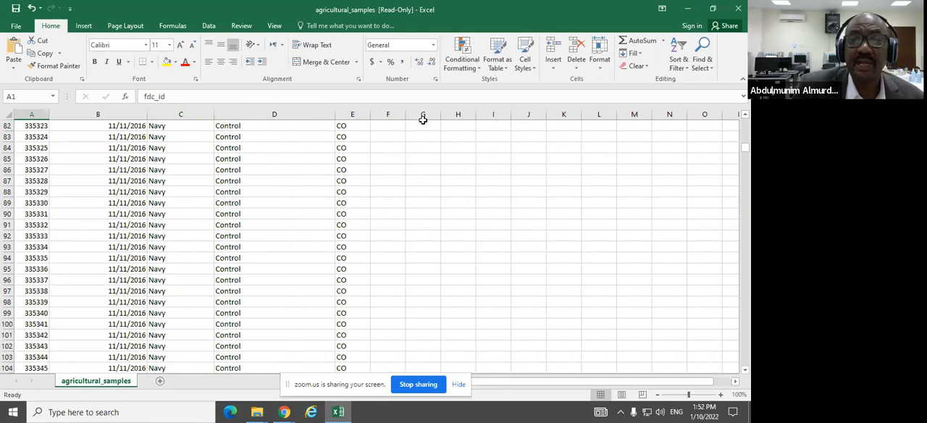
click(687, 10)
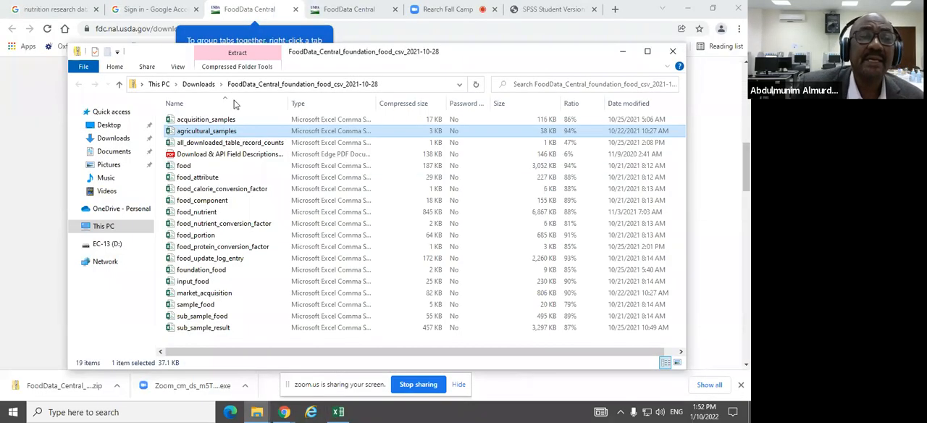
Step: Minimize the archive window and look through the FoodData Central home page in its browser tab
click(622, 51)
click(351, 10)
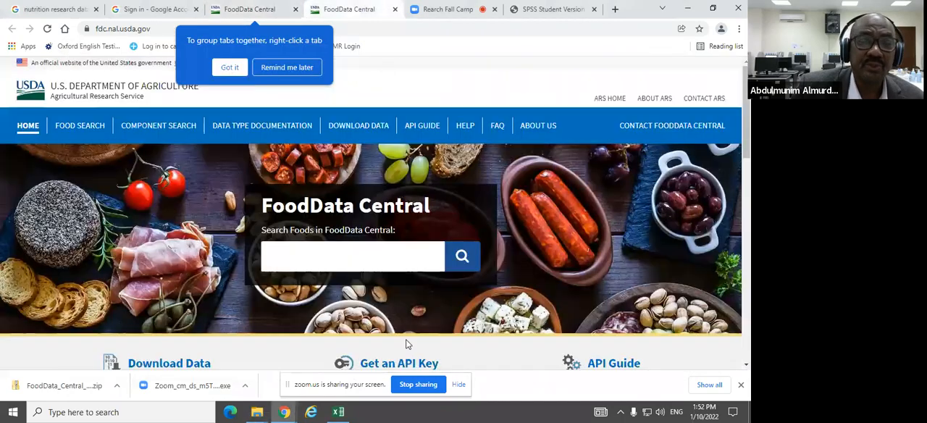
scroll(193, 265, down, 2)
scroll(475, 290, down, 3)
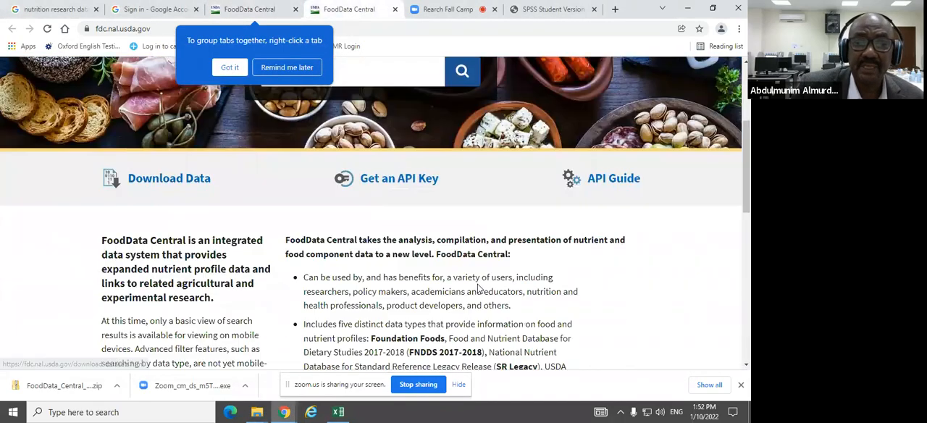
scroll(244, 260, down, 3)
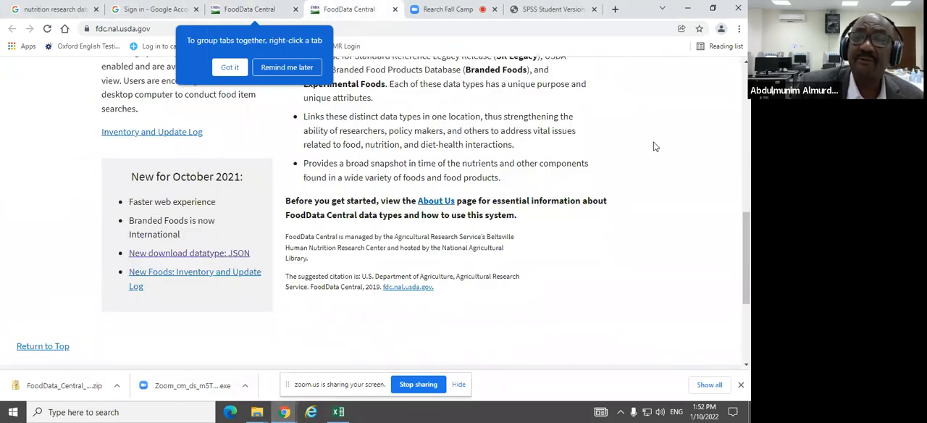
Step: Switch to the EC-13 (D:) folder window and open the Saudi Arabia CSV file from the datasets folder
click(259, 412)
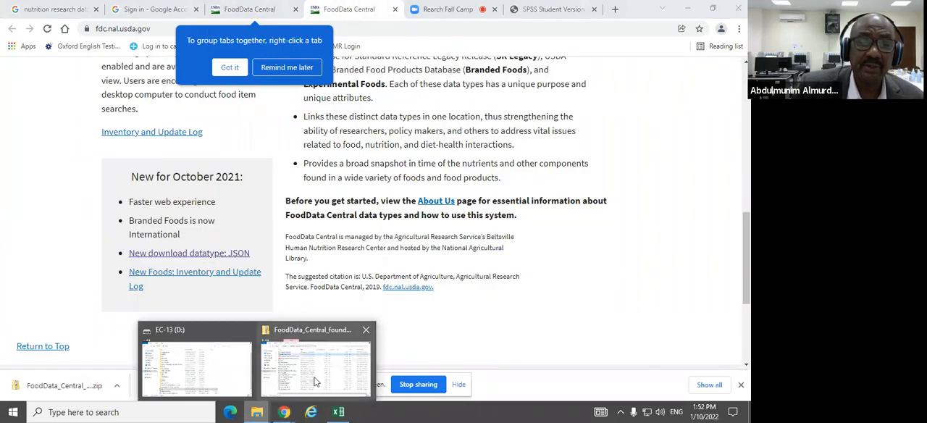
click(319, 361)
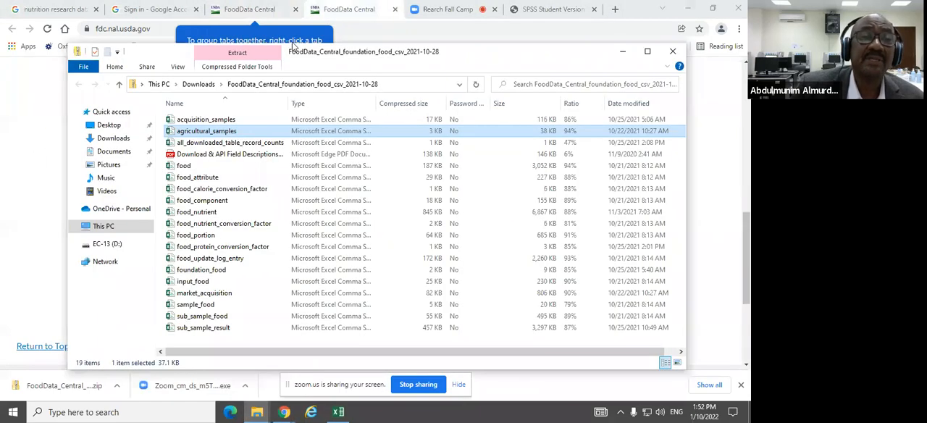
click(262, 413)
click(227, 382)
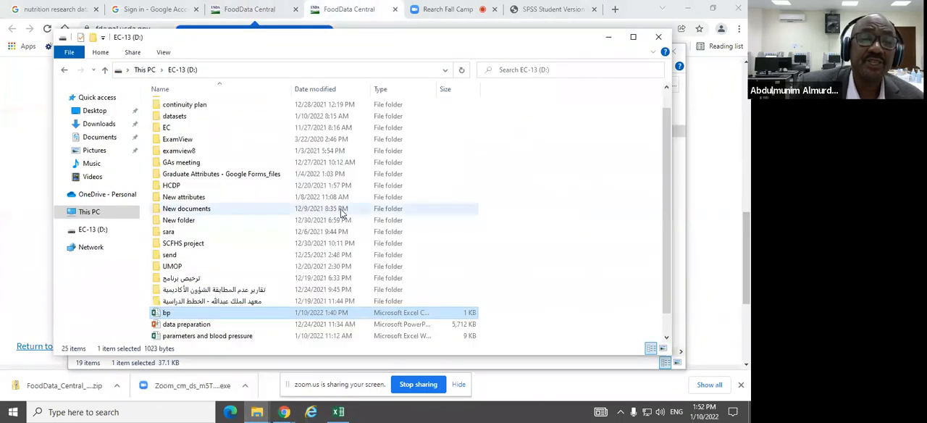
scroll(246, 266, down, 1)
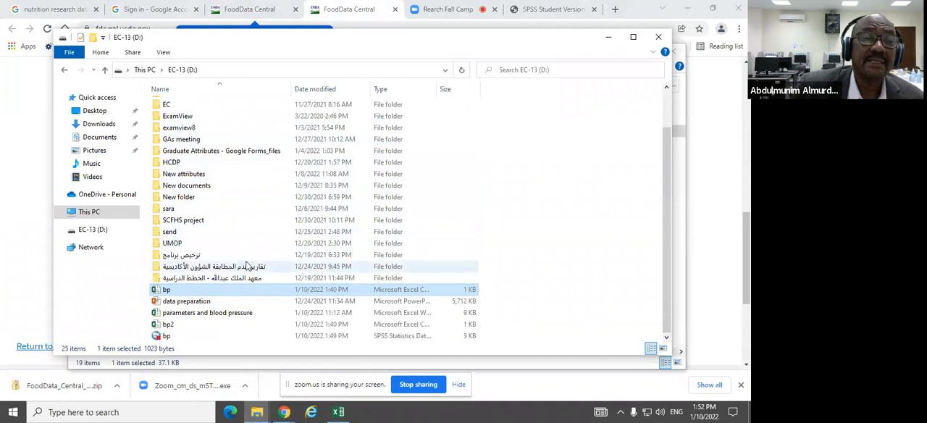
scroll(246, 267, up, 2)
double_click(215, 139)
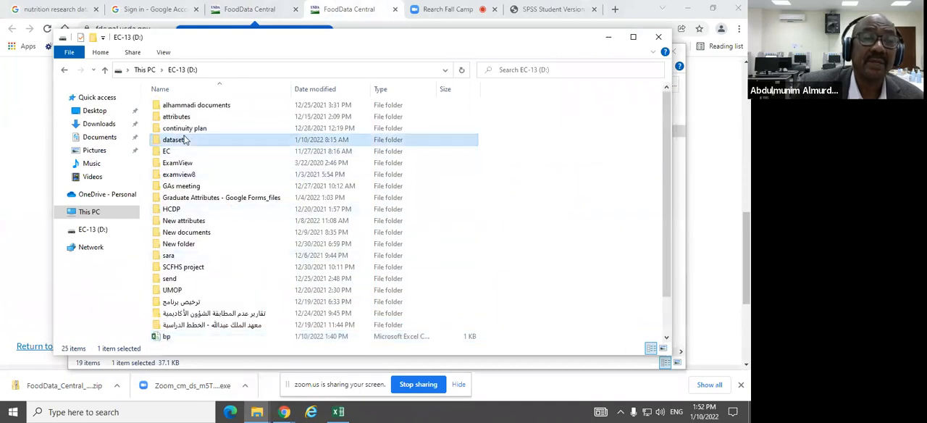
scroll(253, 209, down, 1)
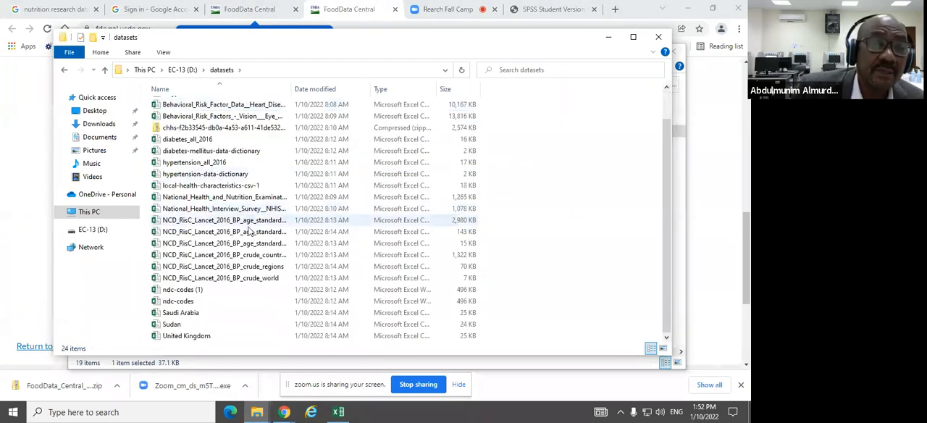
click(192, 314)
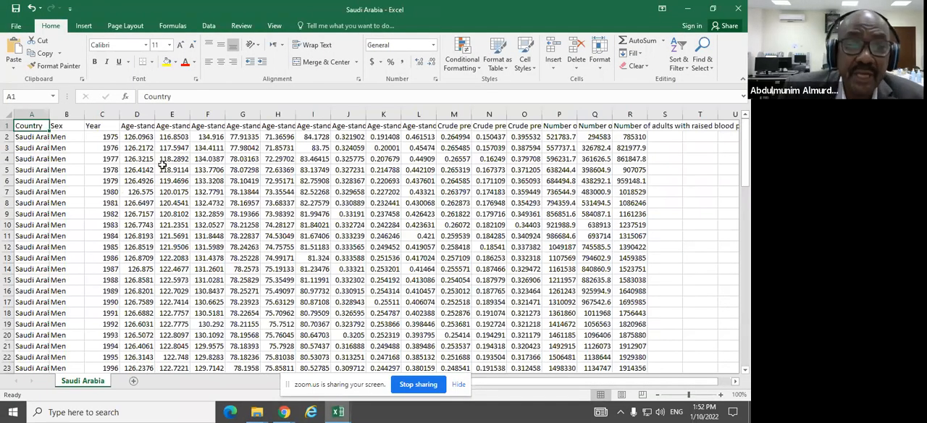
Step: Examine the sex and year columns of the Saudi Arabia sheet from the first row to the last
click(74, 139)
scroll(271, 198, down, 2)
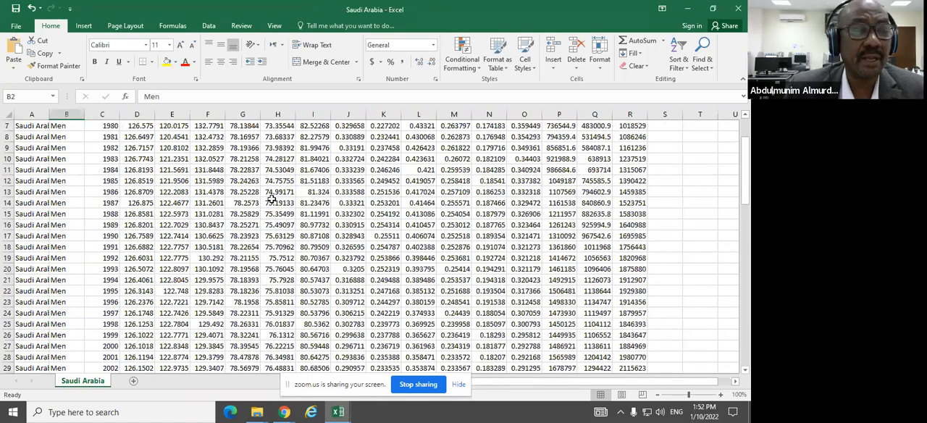
drag(746, 199, 746, 359)
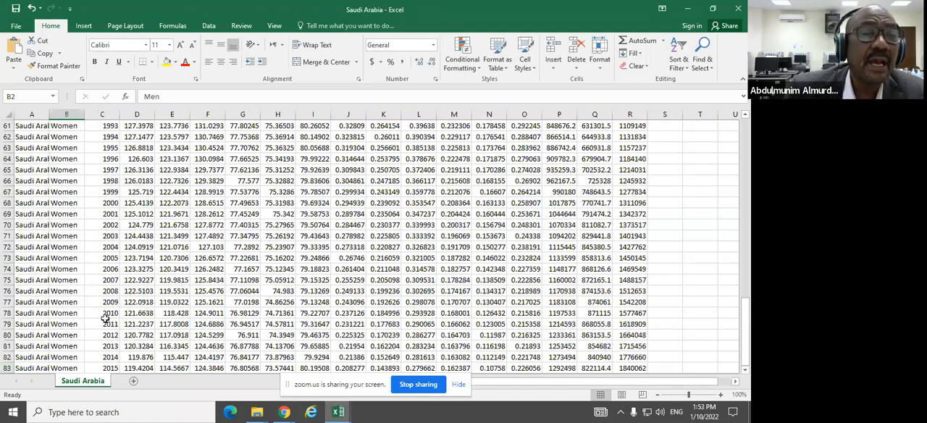
scroll(137, 226, up, 20)
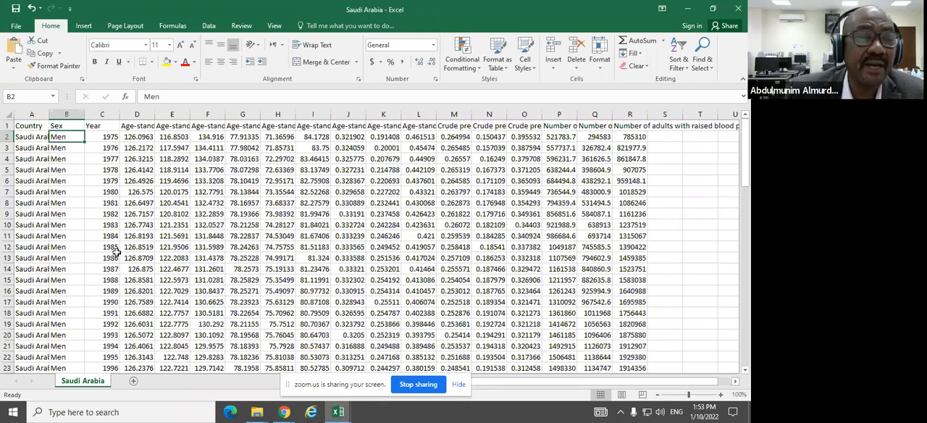
scroll(114, 251, down, 5)
scroll(111, 252, down, 17)
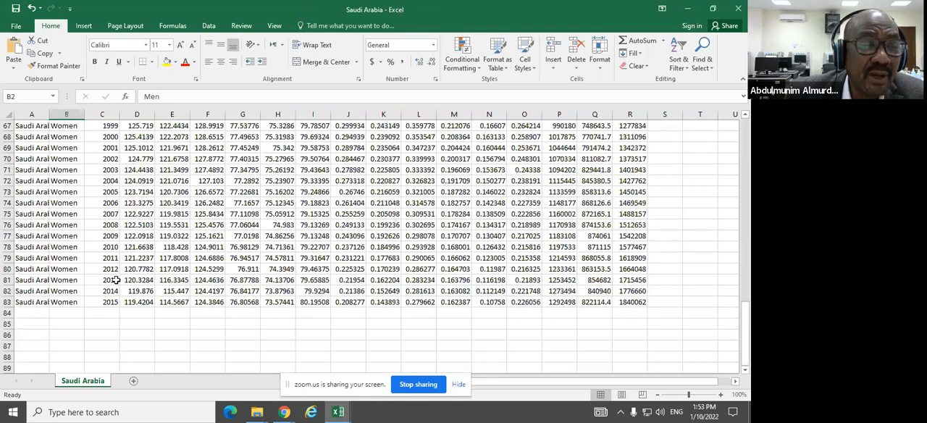
scroll(134, 242, up, 1)
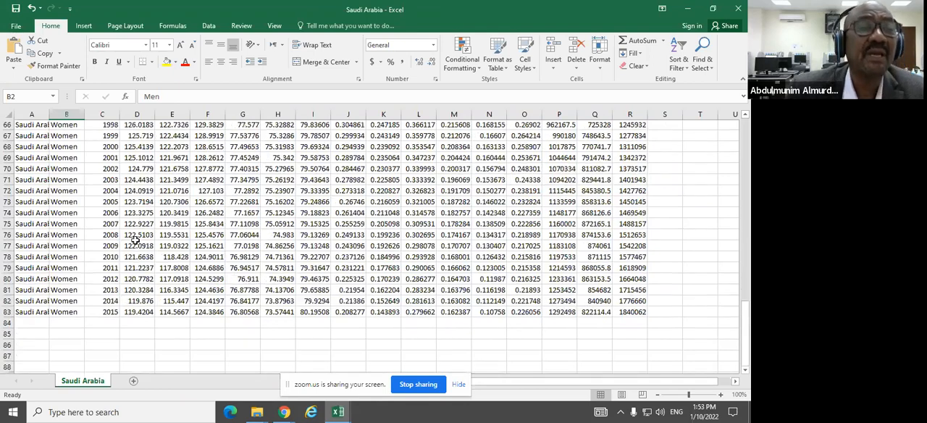
scroll(135, 241, up, 20)
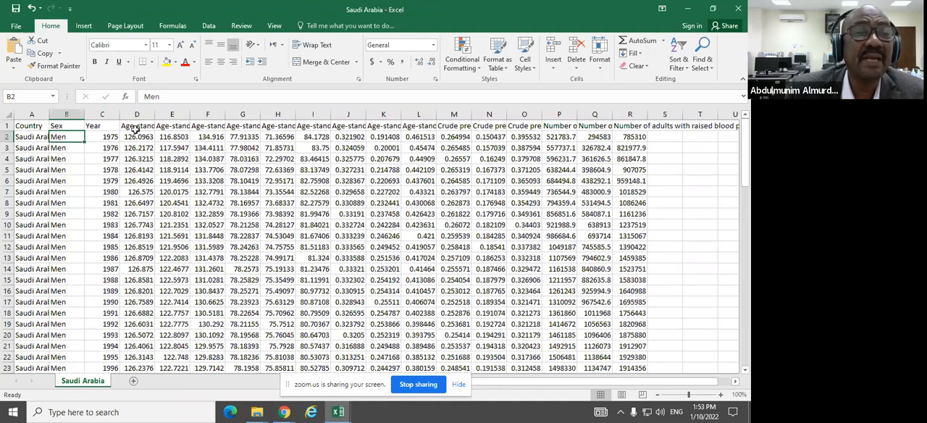
Step: Widen column D to show its full heading and review the mean systolic blood pressure values for men and women
click(138, 126)
drag(154, 114, 331, 115)
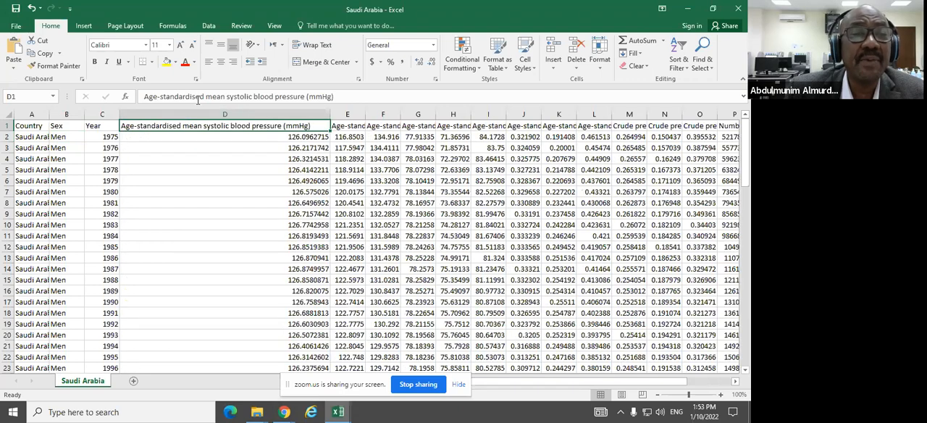
click(299, 141)
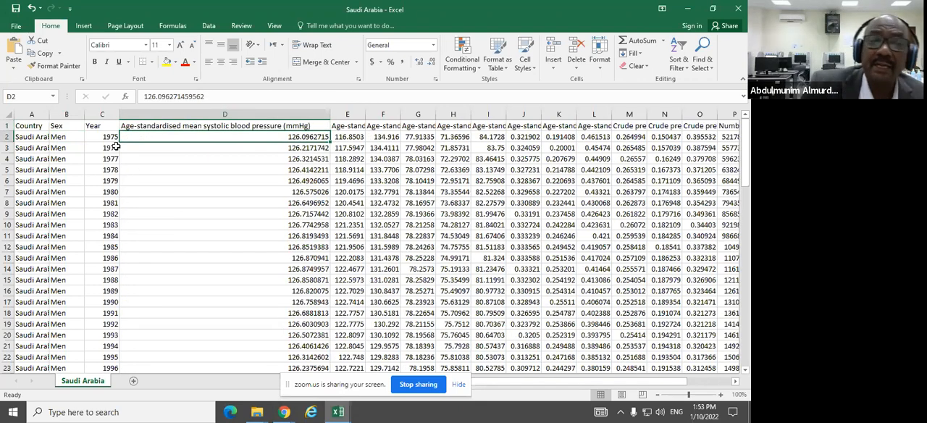
click(307, 147)
scroll(298, 224, down, 10)
scroll(297, 228, down, 2)
scroll(297, 217, down, 1)
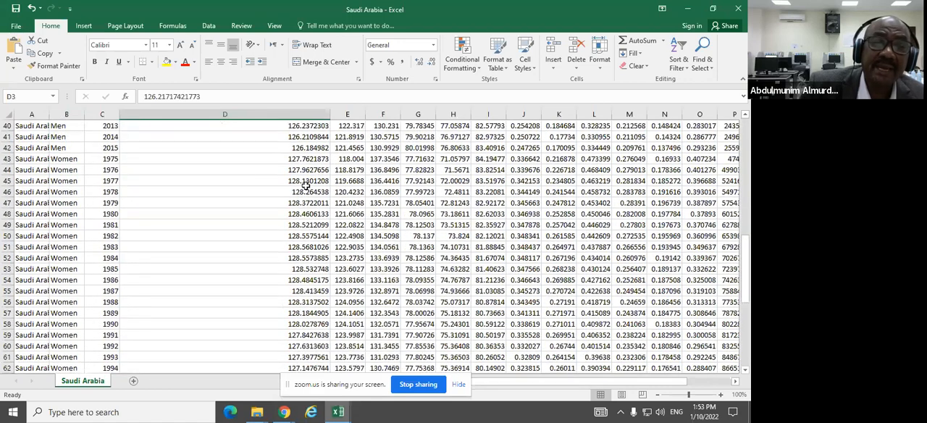
scroll(308, 213, down, 3)
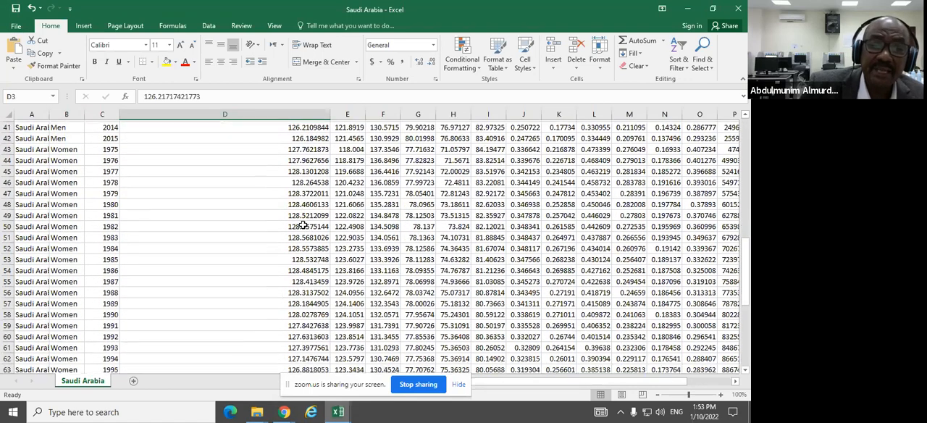
scroll(305, 214, down, 7)
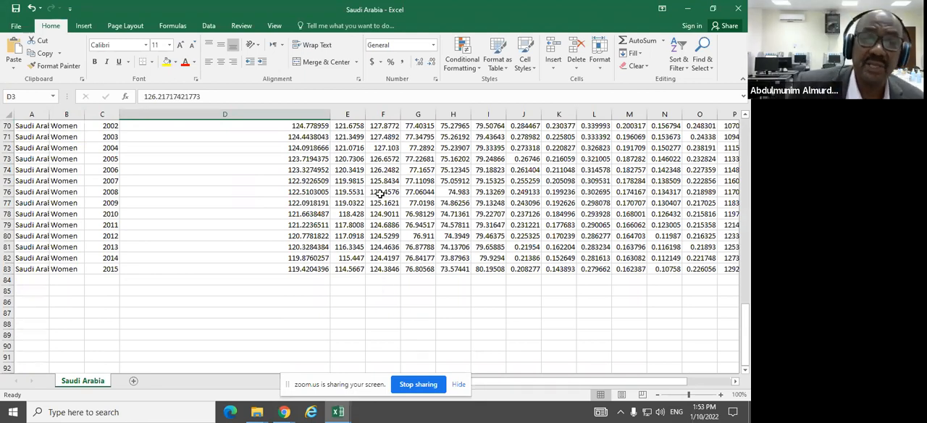
Step: Minimize the Saudi Arabia workbook and stop sharing the screen in Zoom
click(685, 11)
click(688, 9)
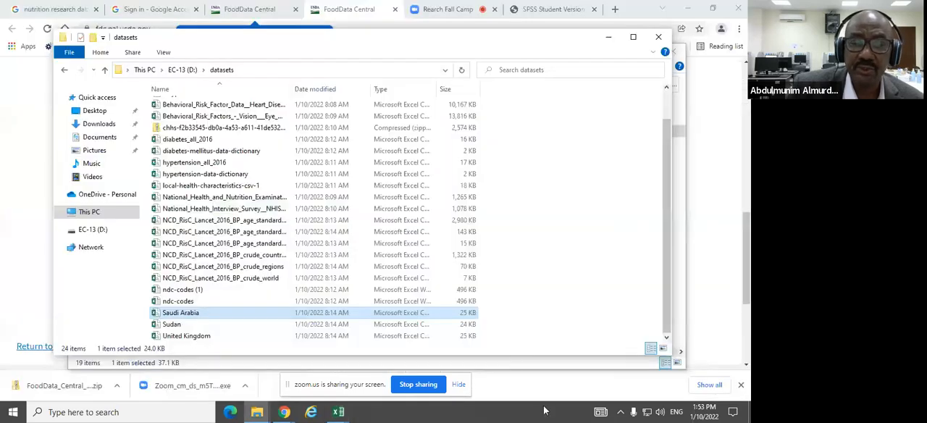
click(427, 384)
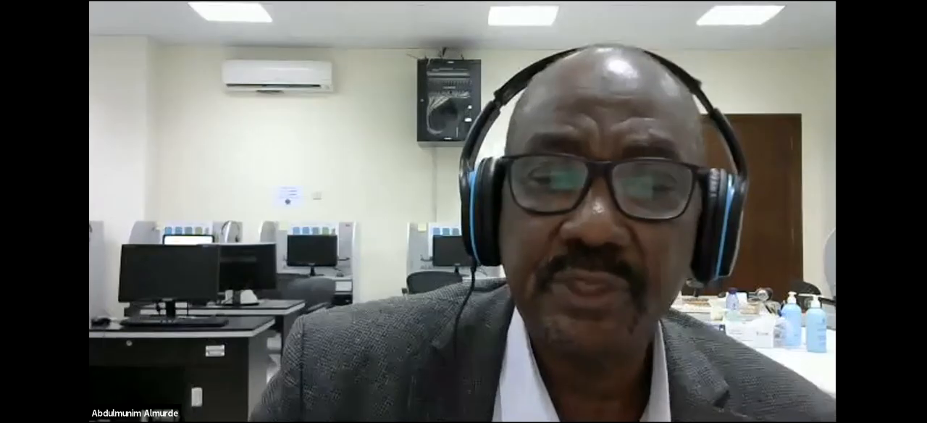